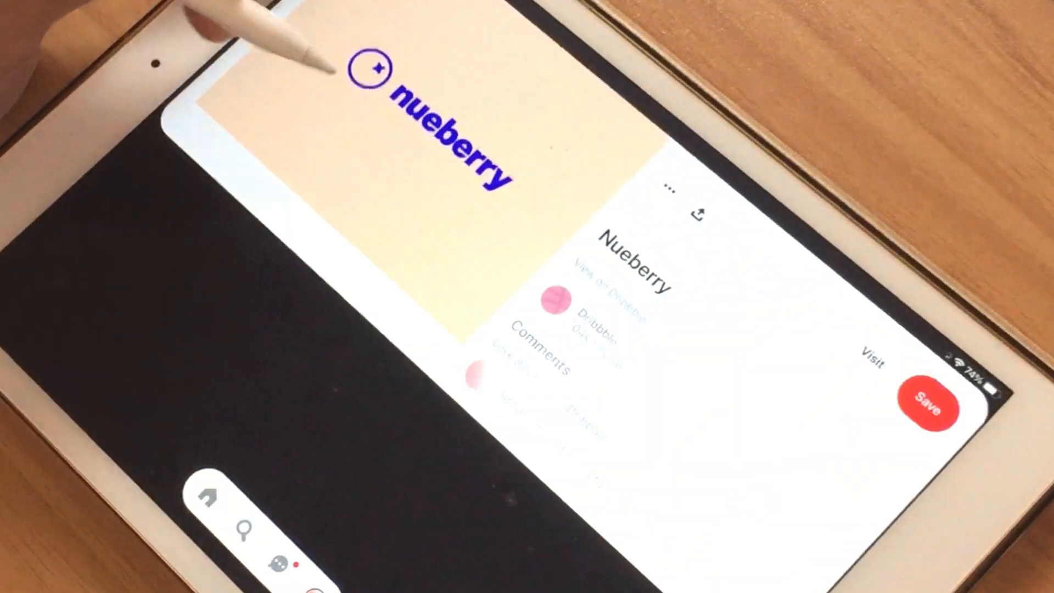
Look through the logotype and inspiration sections of the gloca skincare branding board, including the Glossier product pin, for reference ideas.
drag(277, 52, 154, 33)
scroll(527, 296, up, 5)
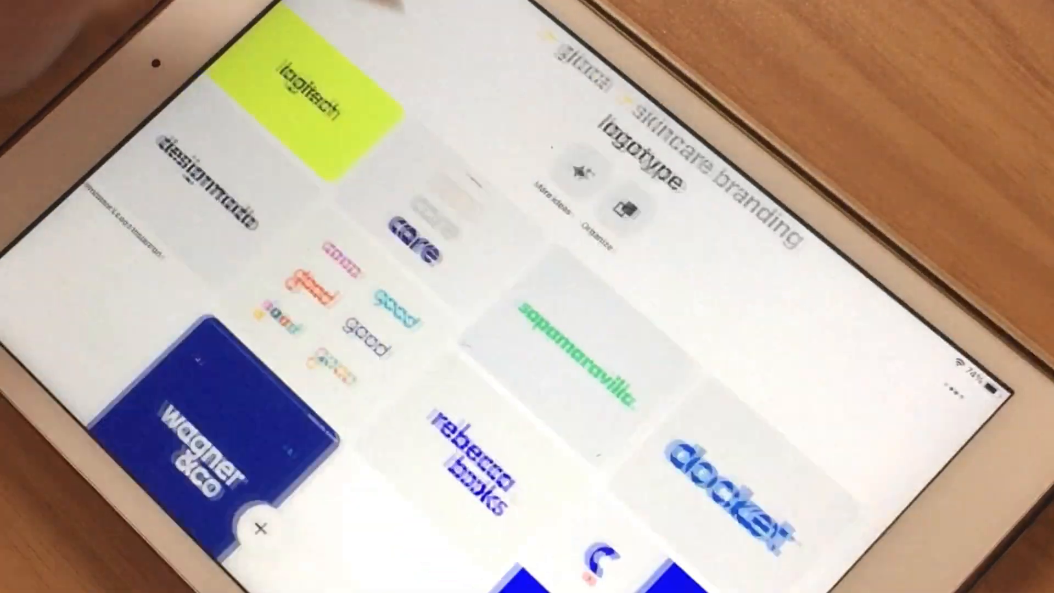
click(353, 165)
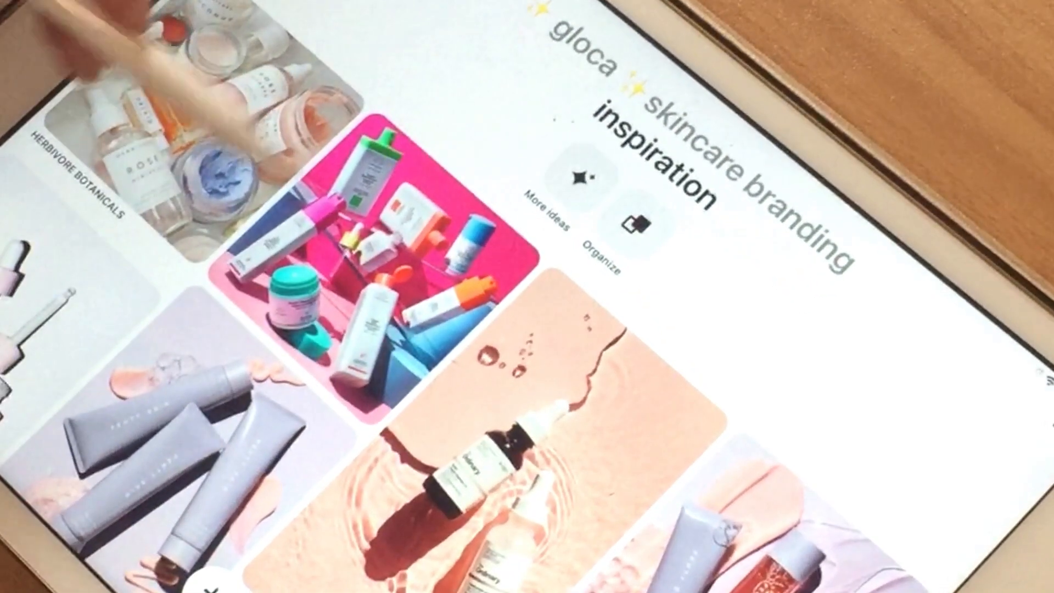
scroll(275, 165, down, 3)
click(82, 247)
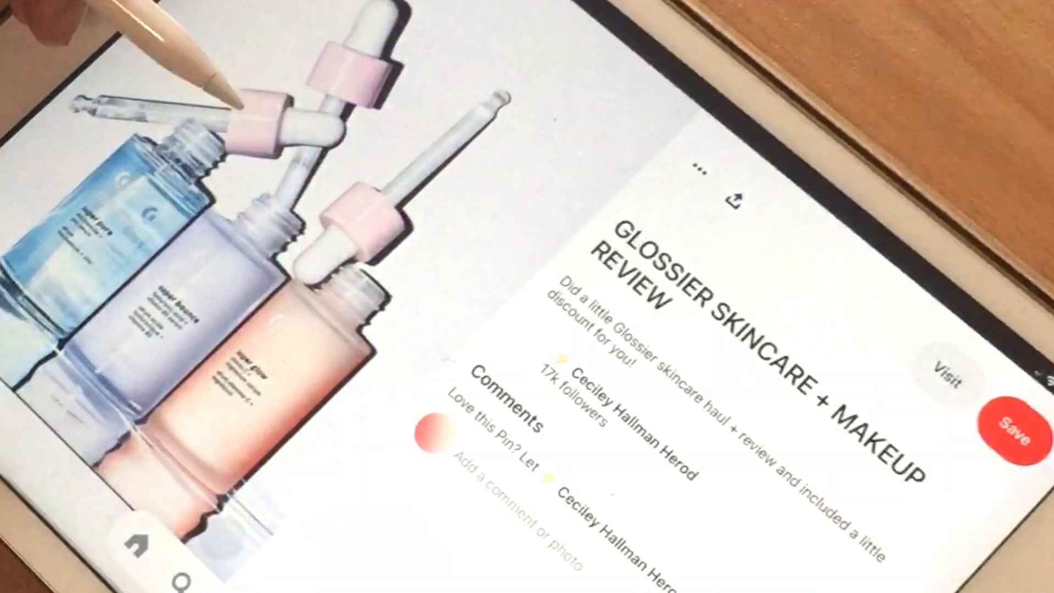
drag(236, 93, 165, 159)
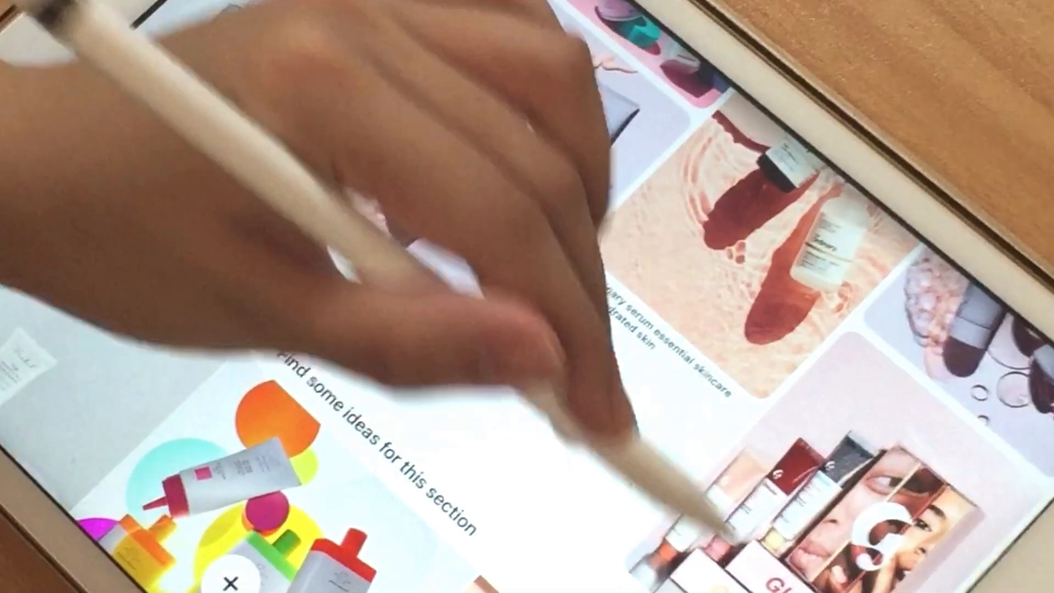
click(731, 477)
scroll(494, 274, down, 10)
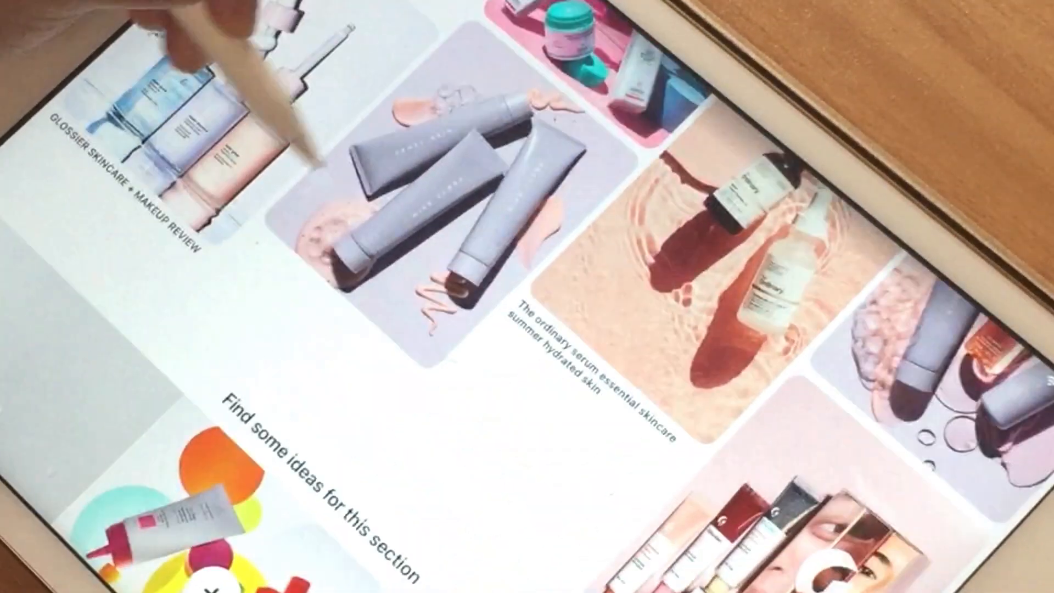
click(329, 159)
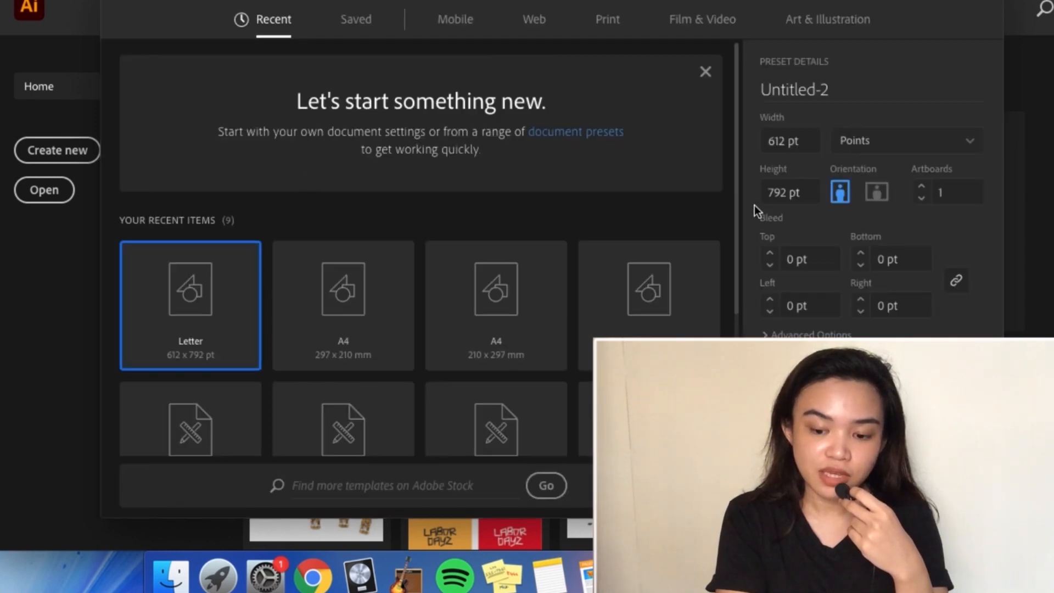
Create a Letter document in landscape orientation and show its grid.
click(877, 192)
key(Return)
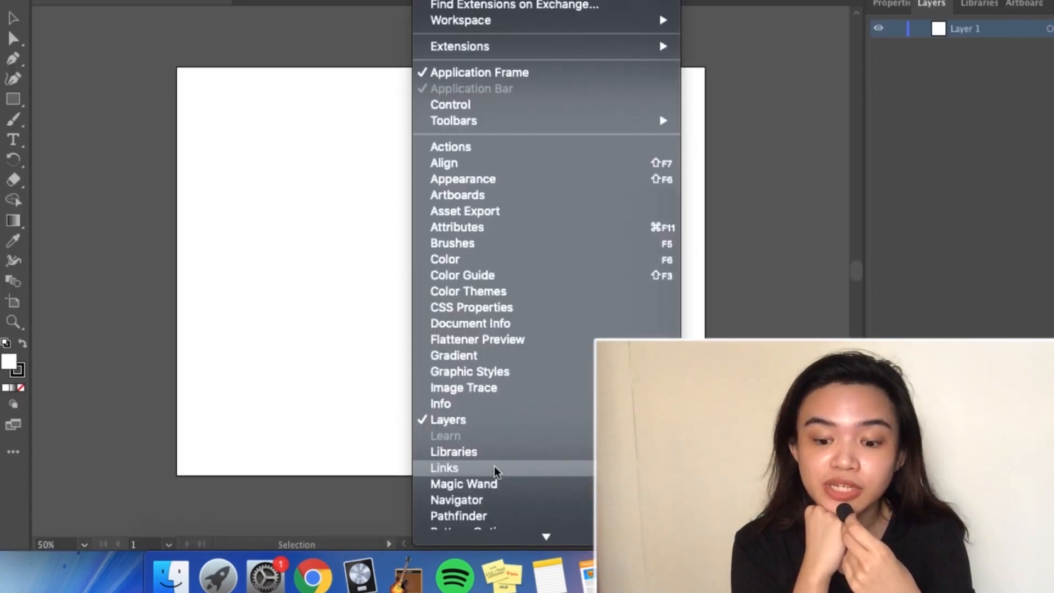
mouse_move(513, 535)
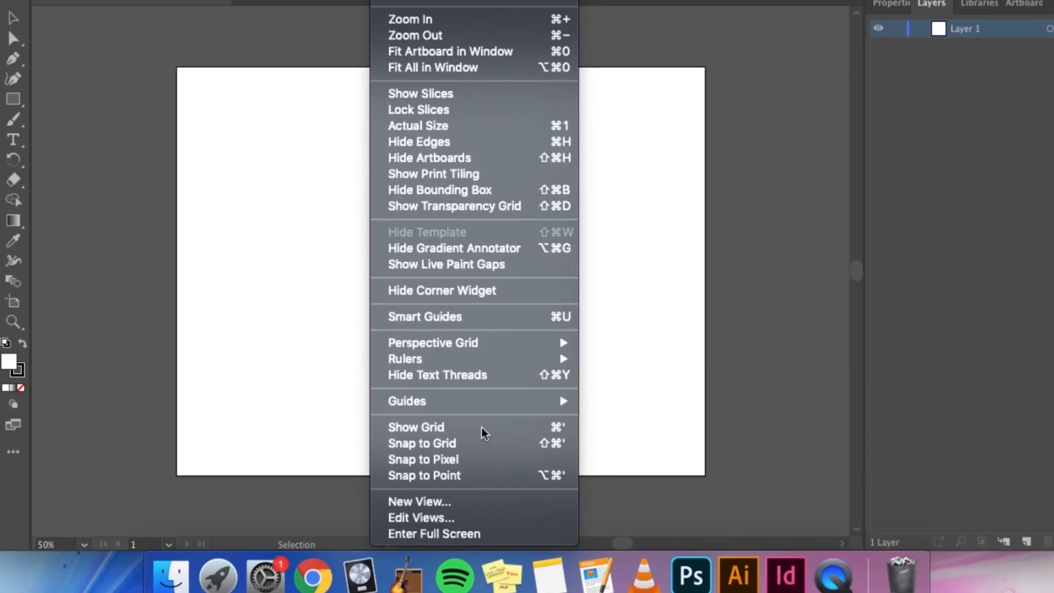
click(482, 428)
Draw a circle of about 141 × 143 pt in the artboard's left half, with its edges adjusted to the grid lines.
drag(13, 99, 70, 117)
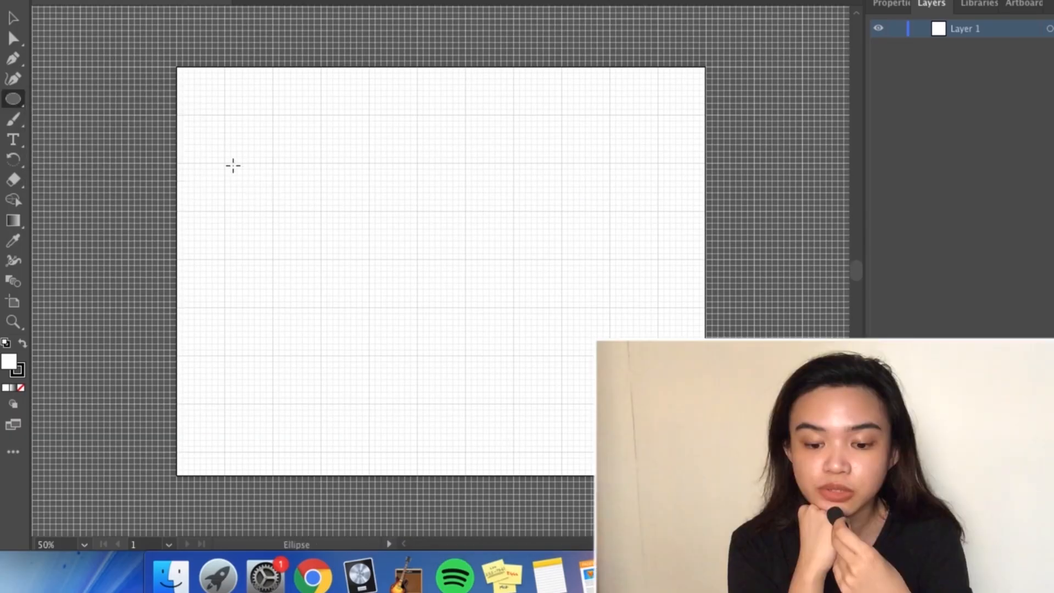
drag(228, 165, 368, 308)
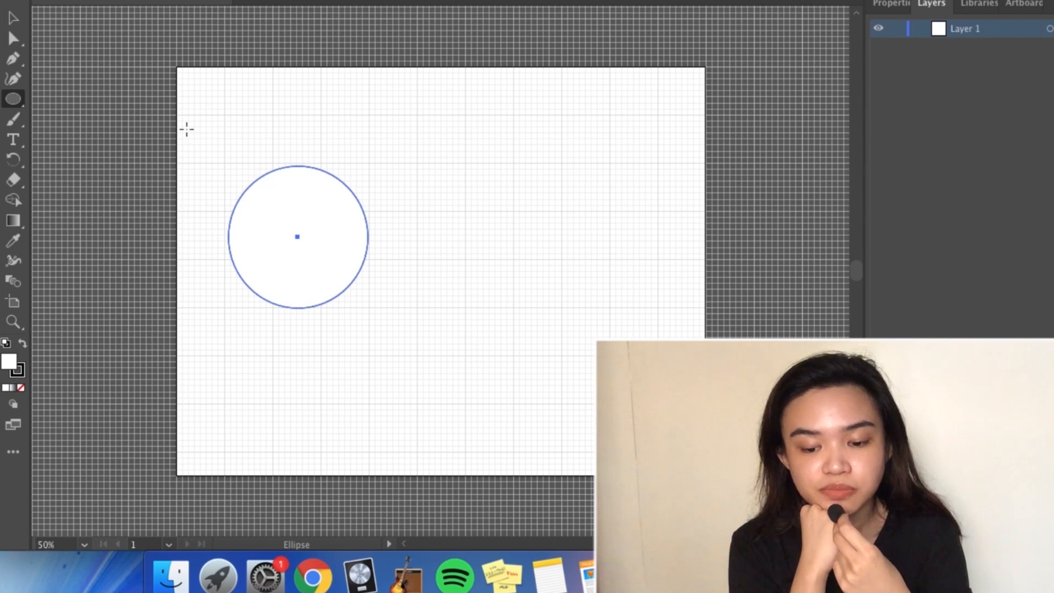
click(12, 20)
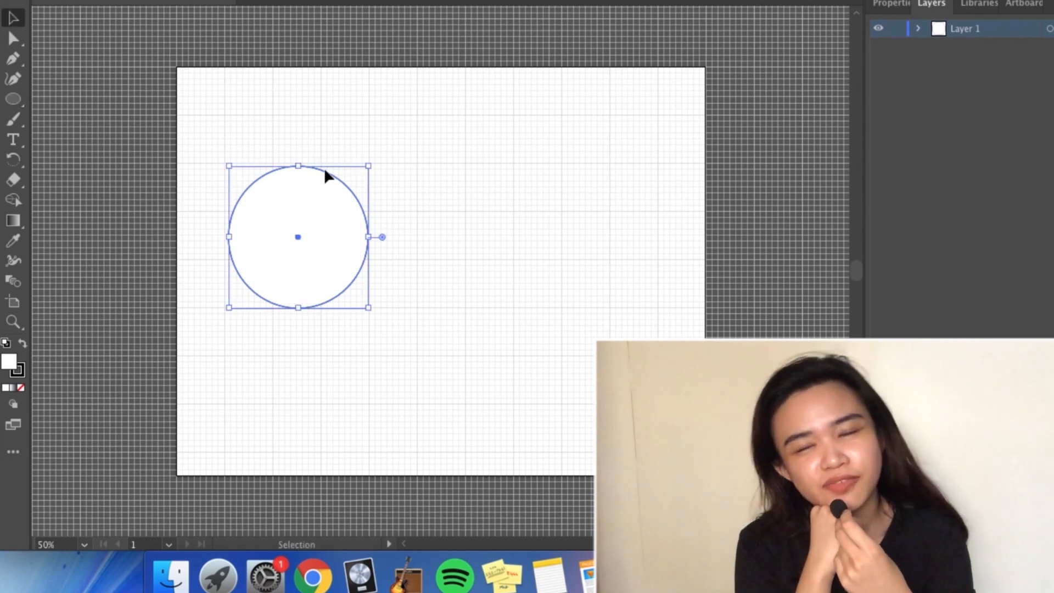
key(super+equal)
key(super+equal)
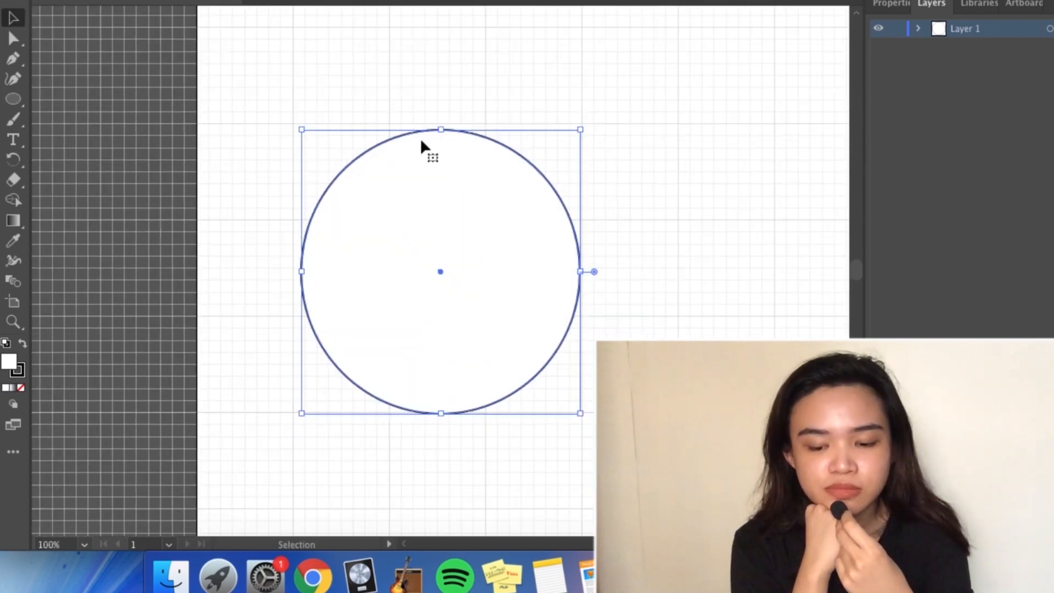
drag(443, 129, 444, 123)
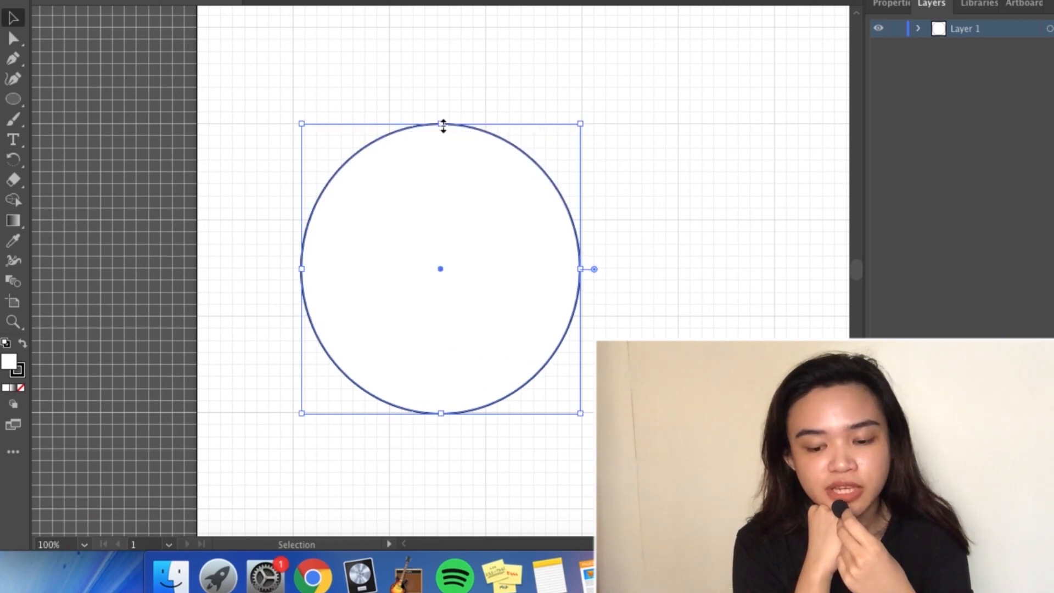
drag(303, 268, 296, 269)
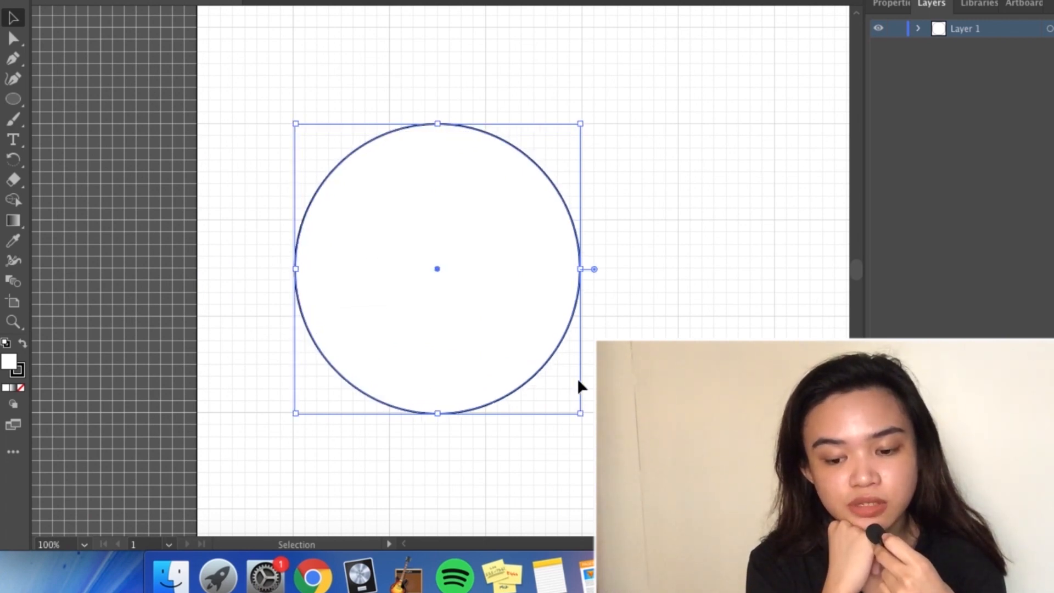
Give the circle a black fill without a stroke and place a duplicate diagonally below it.
key(super+shift+a)
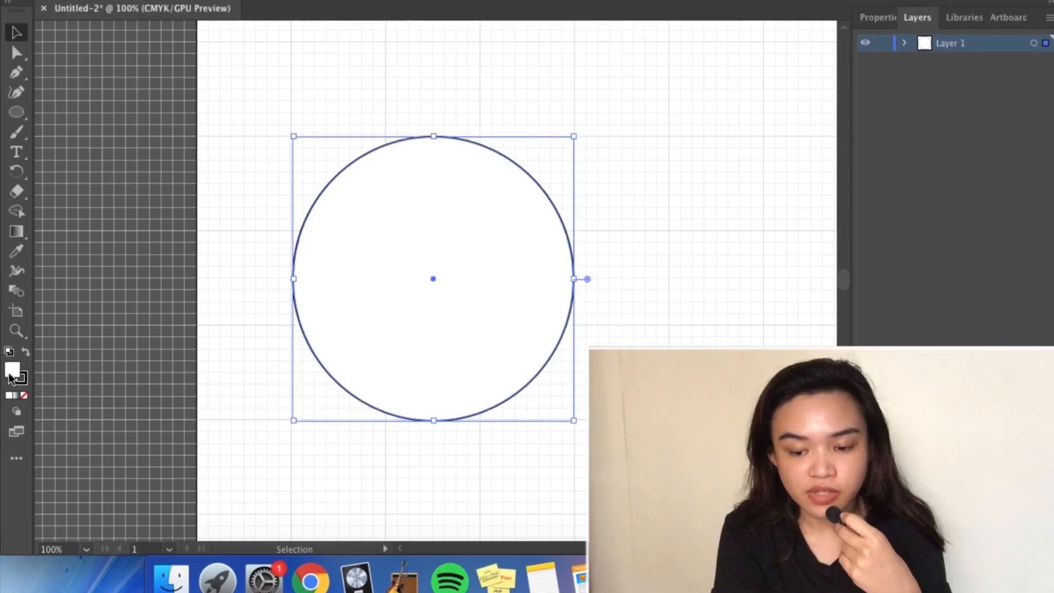
double_click(12, 371)
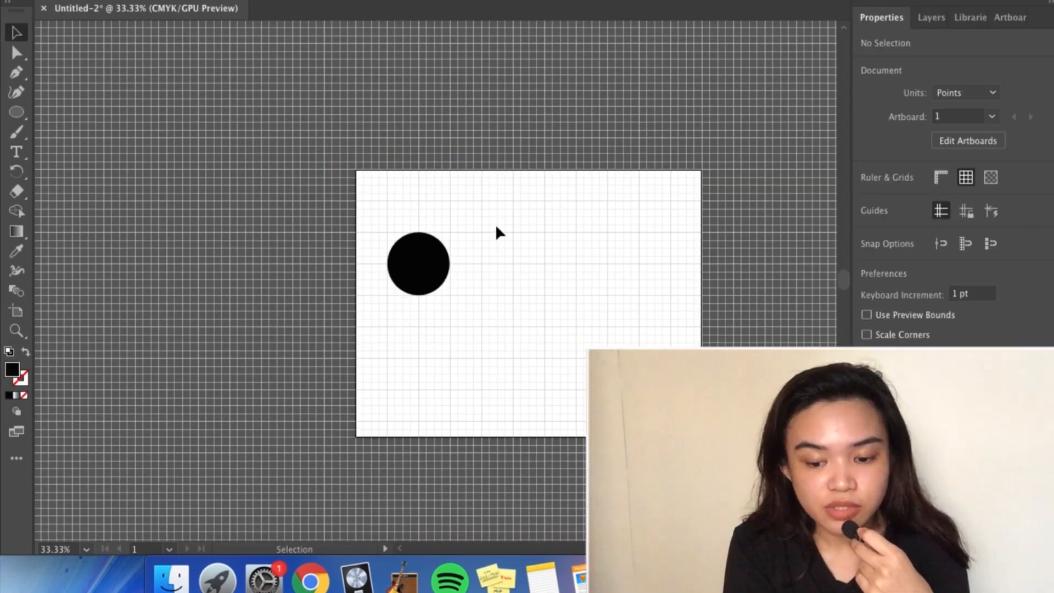
click(413, 261)
drag(416, 261, 488, 332)
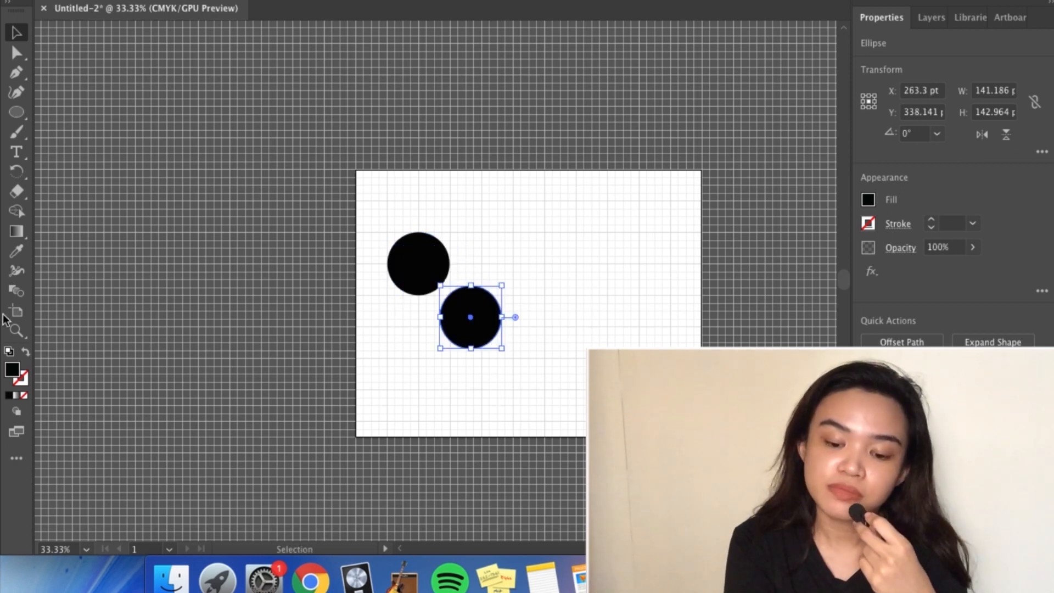
Fill the duplicated circle with white, ffffff.
double_click(14, 376)
text(ffffff)
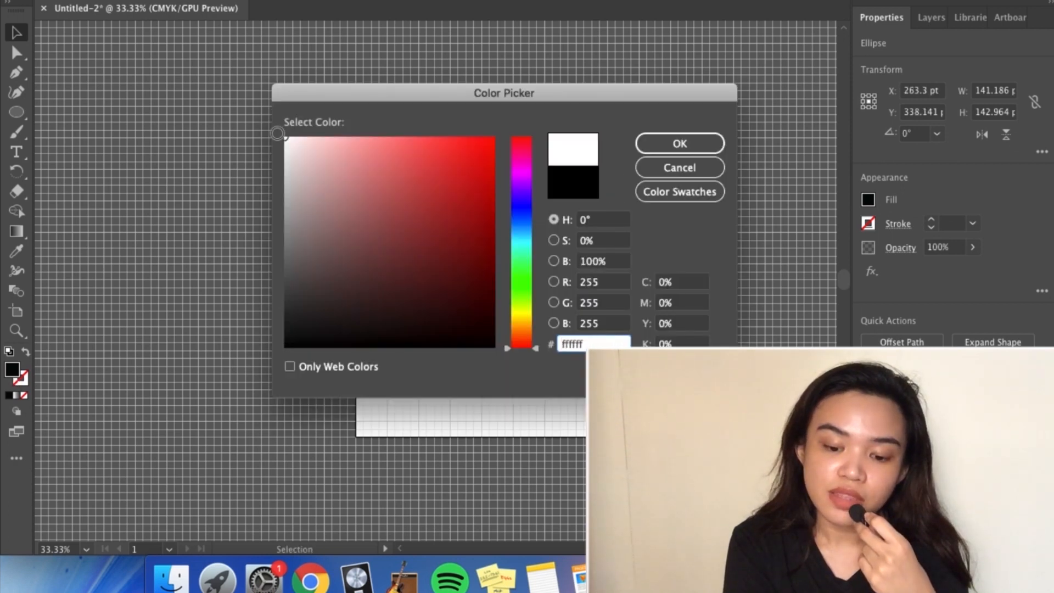
click(680, 143)
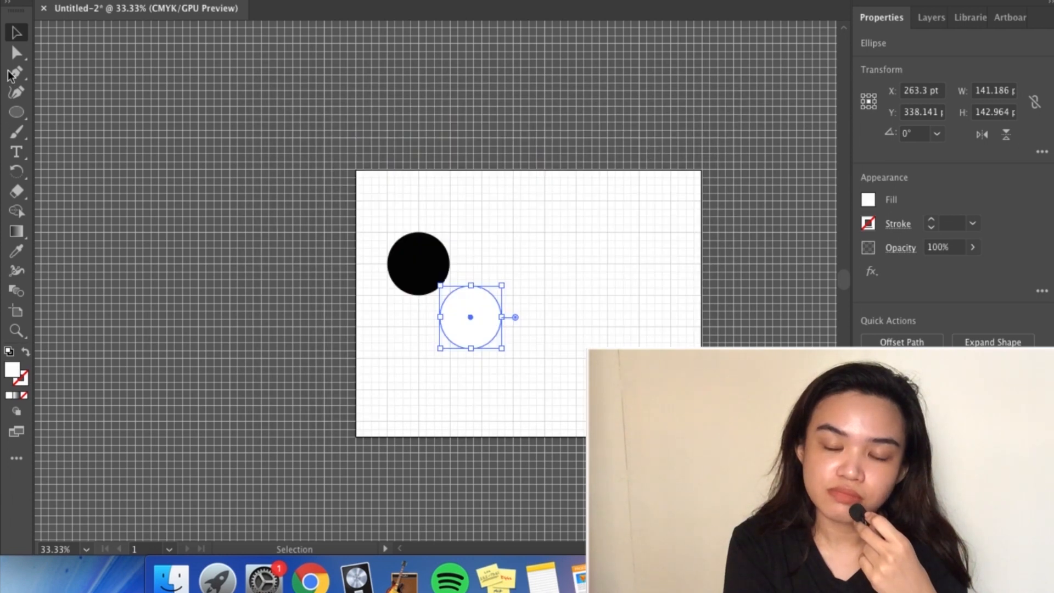
Scale the white circle down to about 78 × 79 pt and centre it inside the black circle.
key(super+equal)
key(super+equal)
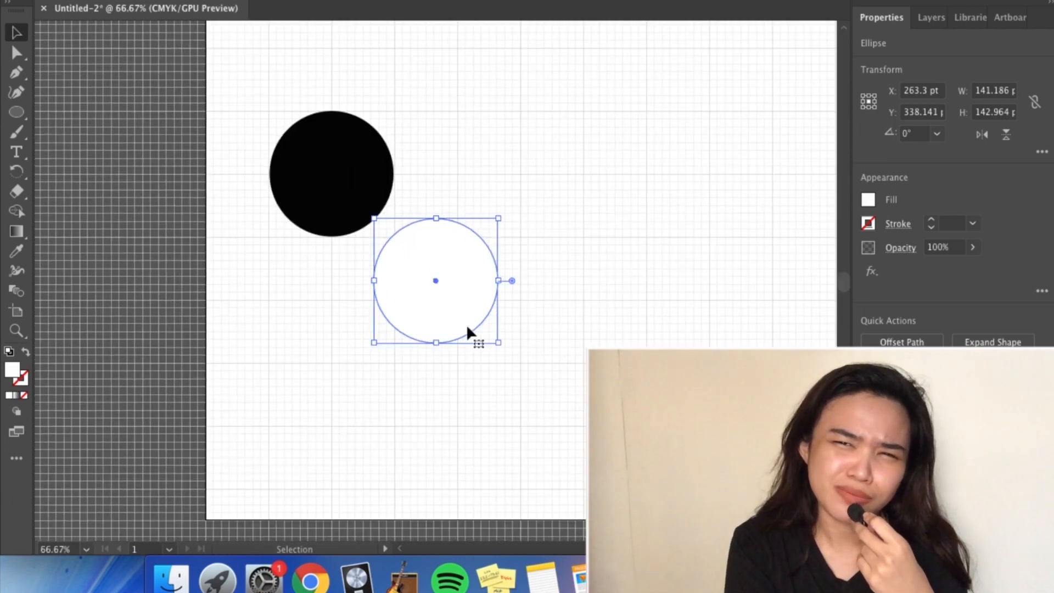
drag(473, 318, 367, 206)
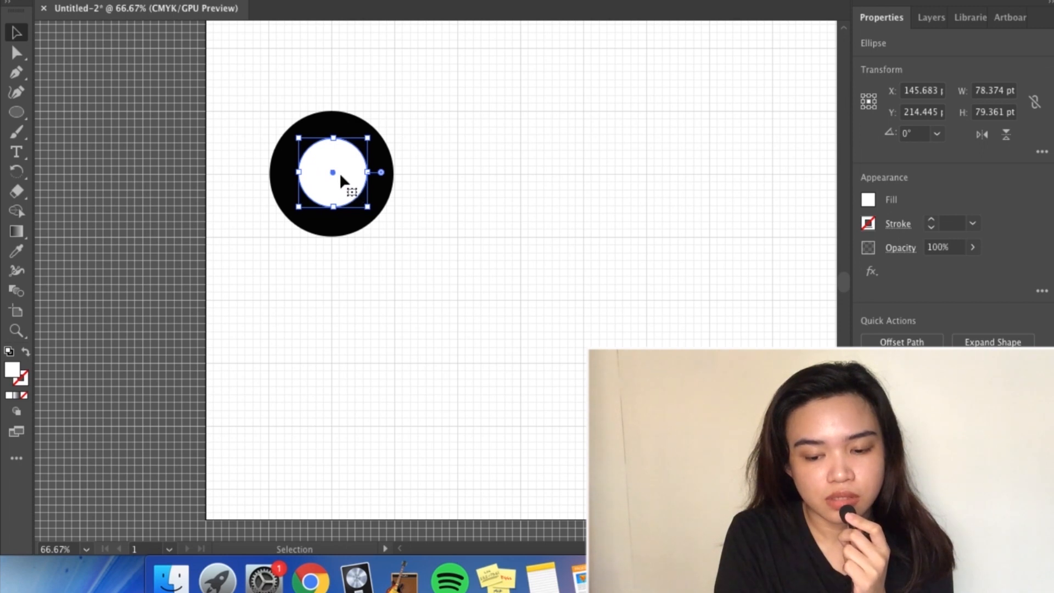
drag(334, 174, 334, 174)
click(450, 222)
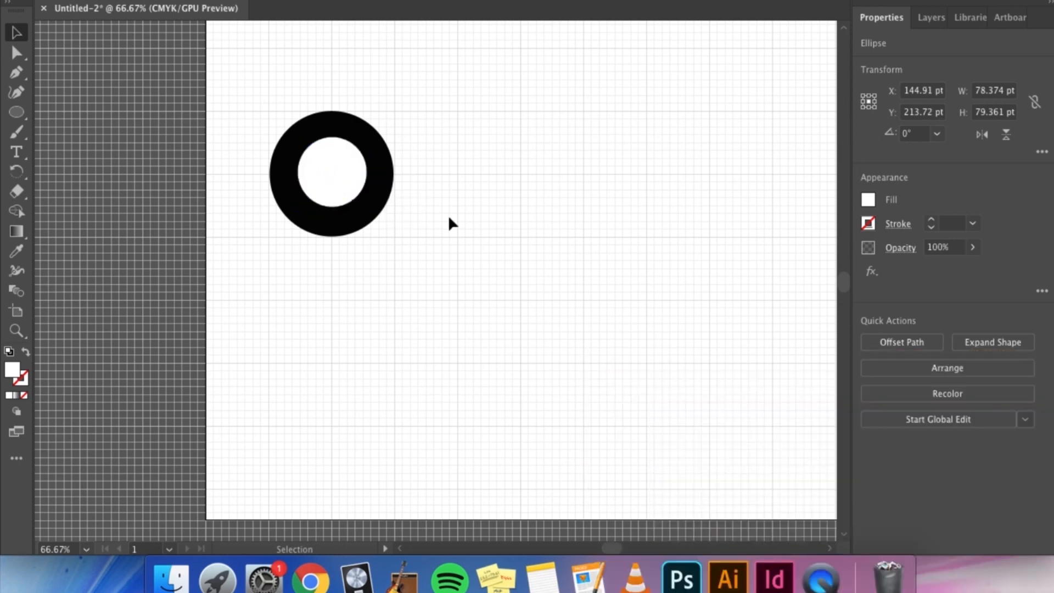
click(348, 179)
drag(334, 175, 334, 175)
click(452, 233)
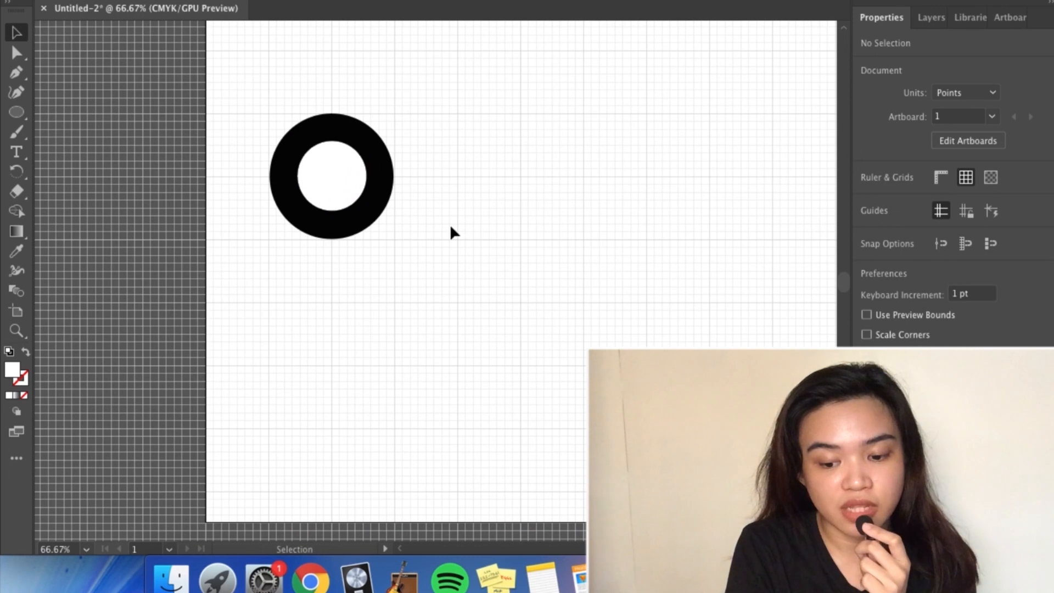
Cut the white circle out of the black one with the Pathfinder's Minus Front to form a ring.
click(336, 228)
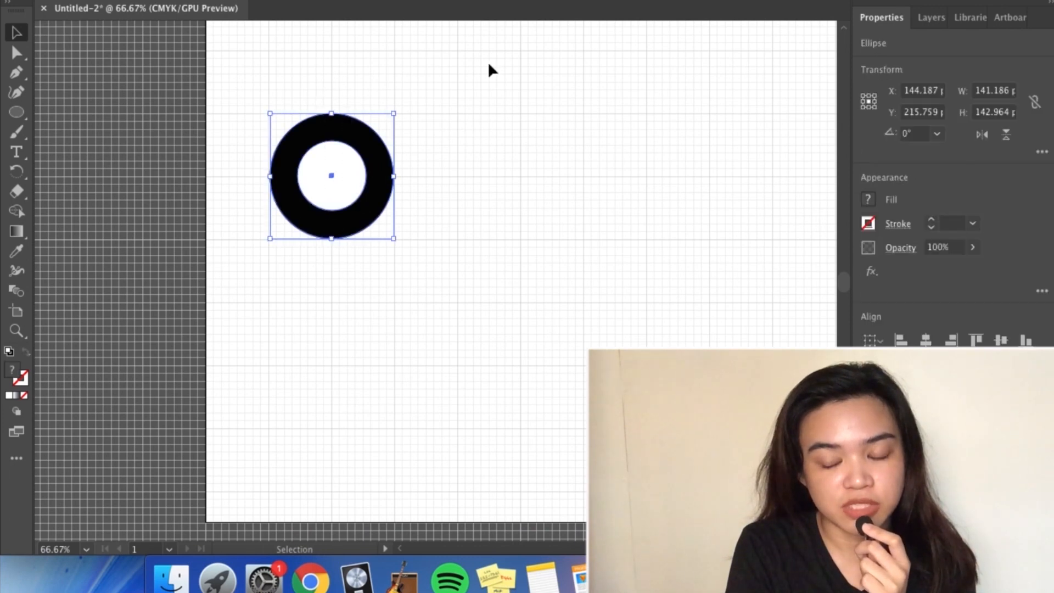
click(379, 0)
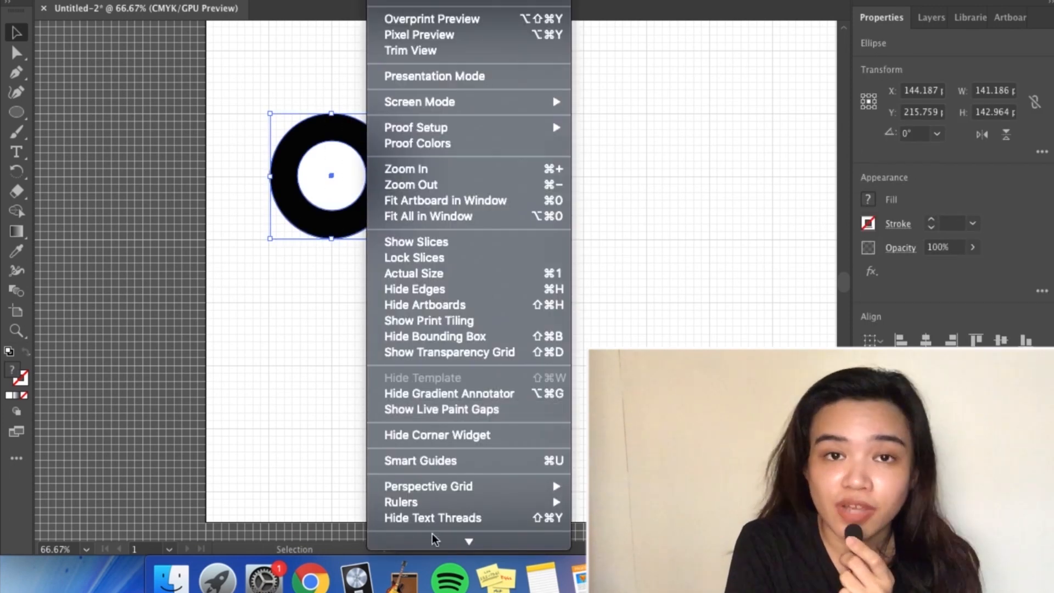
mouse_move(434, 539)
mouse_move(432, 1)
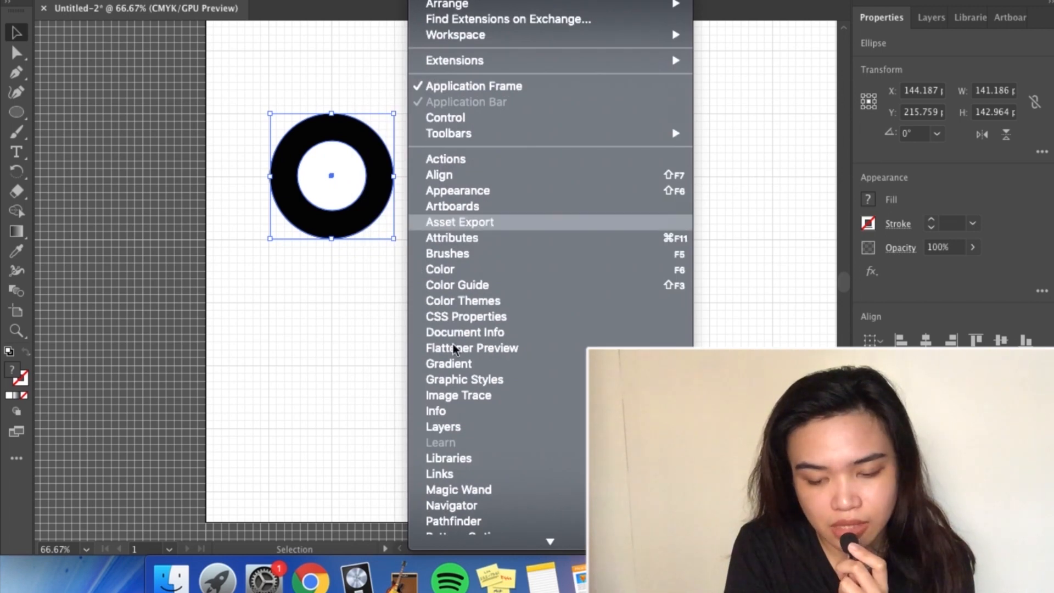
click(454, 521)
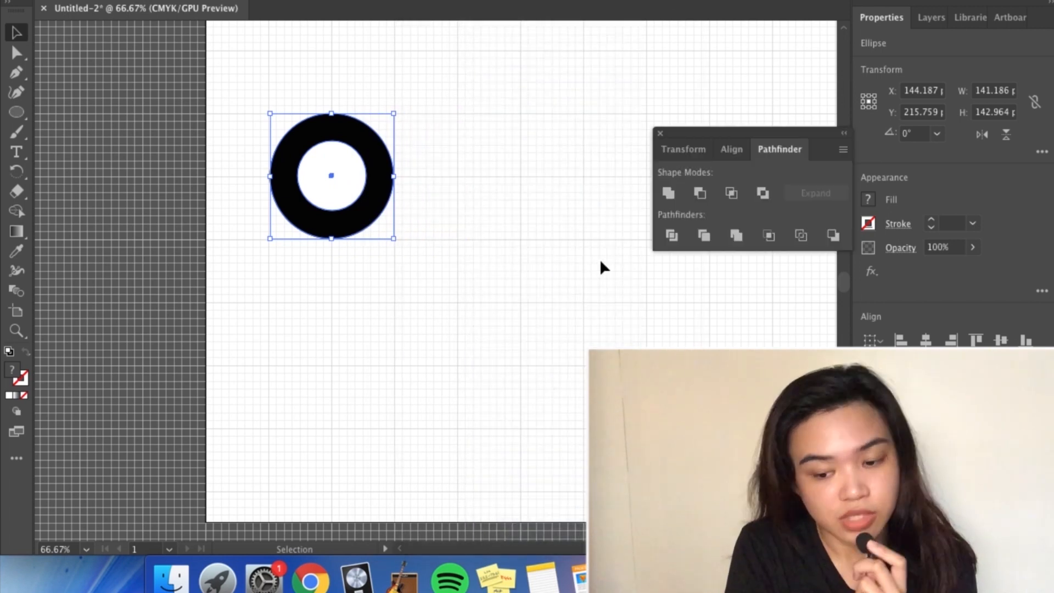
click(700, 194)
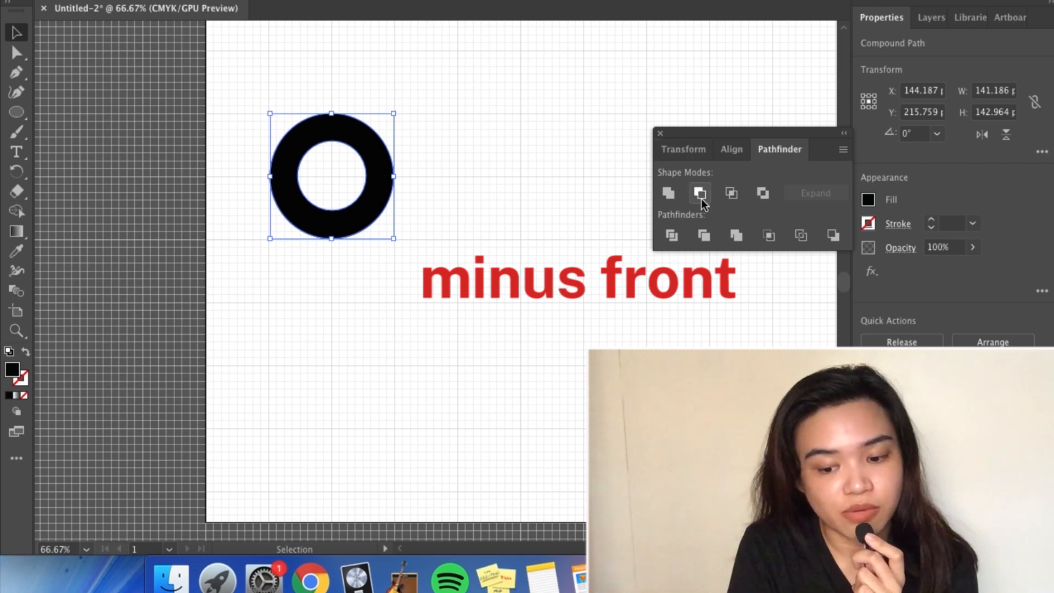
click(472, 186)
Draw a narrow black rectangle about three grid squares tall and place it just right of the ring, starting slightly above it.
key(super+minus)
key(super+equal)
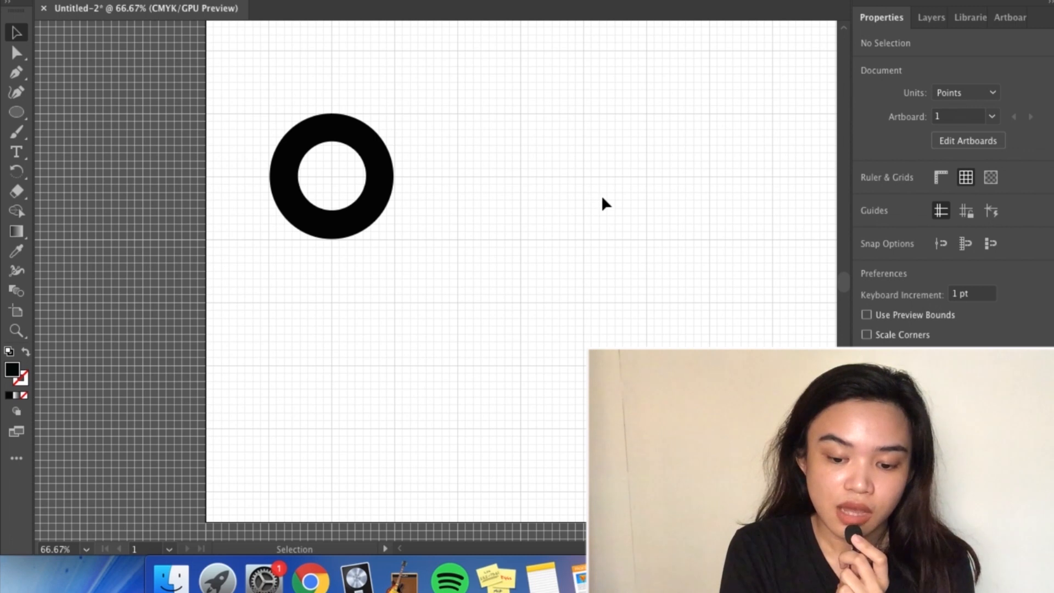
key(super+minus)
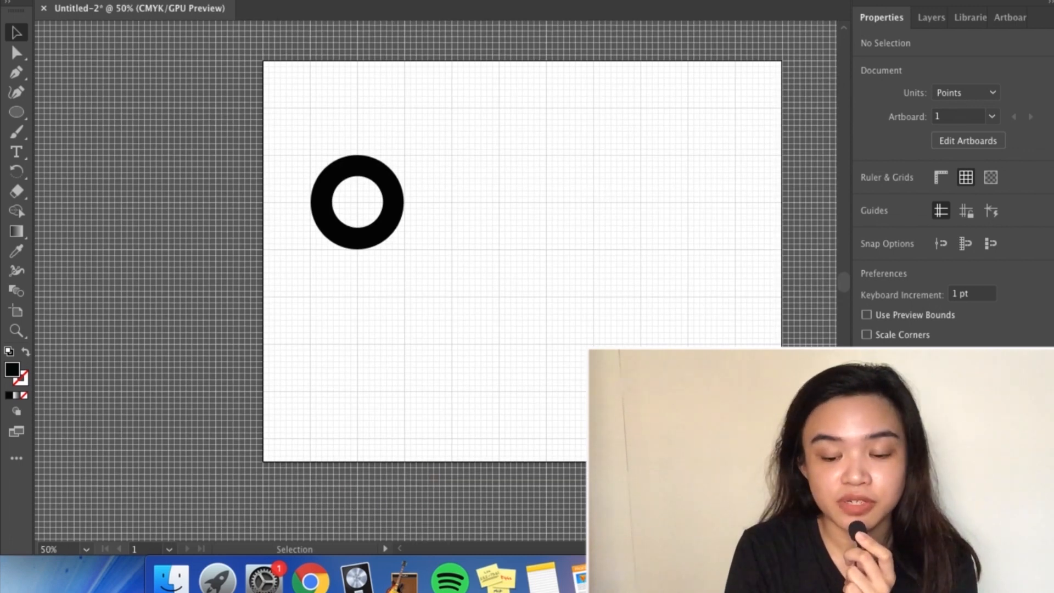
scroll(437, 281, right, 2)
drag(16, 112, 69, 114)
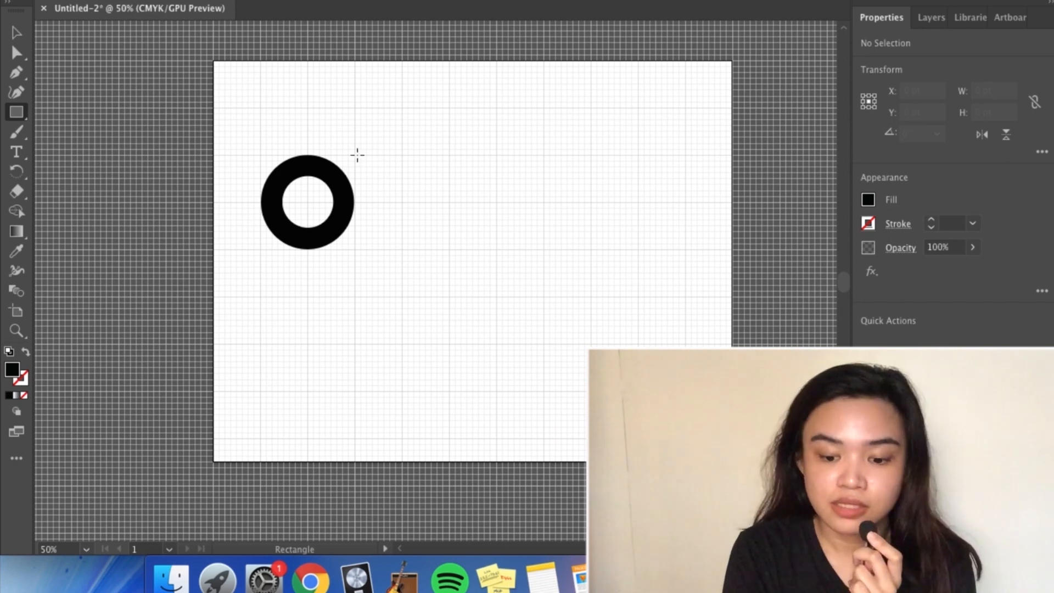
drag(368, 164, 384, 298)
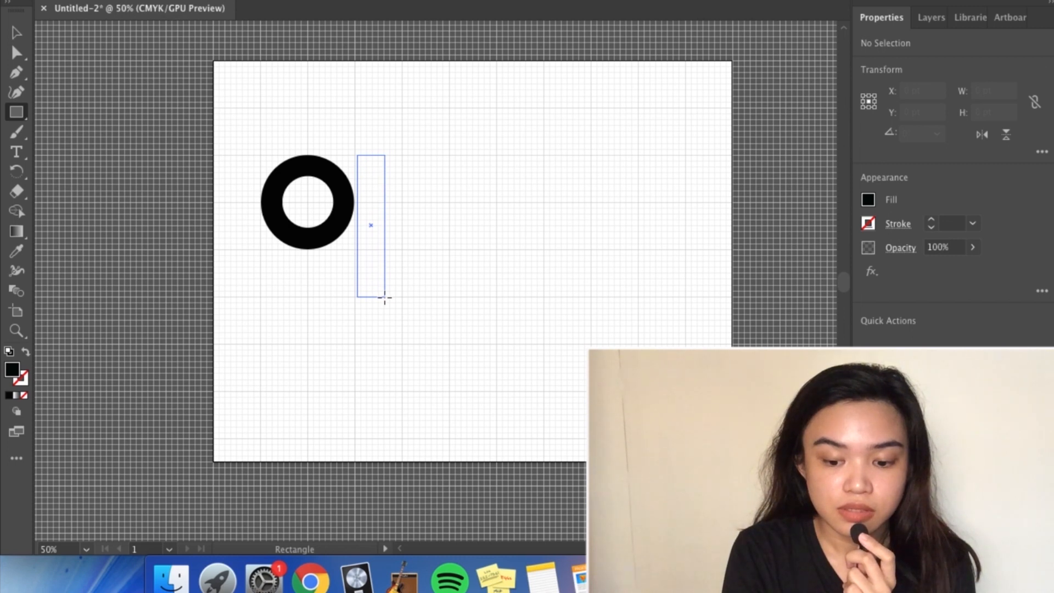
drag(385, 297, 385, 297)
key(v)
drag(375, 217, 388, 208)
click(444, 237)
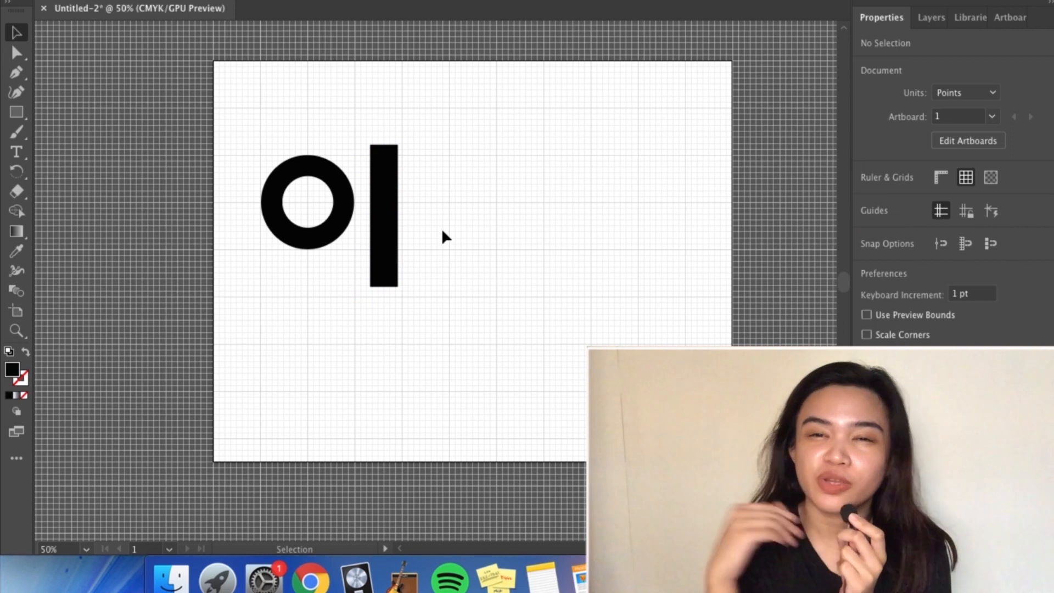
Draw a closed black tail about 61 pt tall with the Pen tool, overlapping the rectangle's lower end and flaring to a point at lower right.
click(18, 74)
click(18, 77)
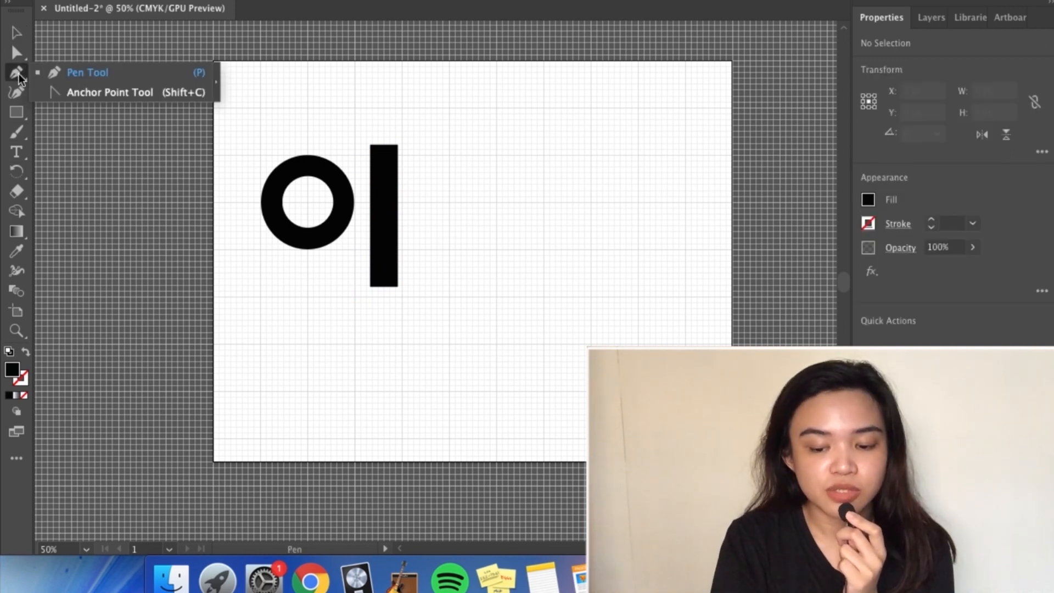
click(71, 77)
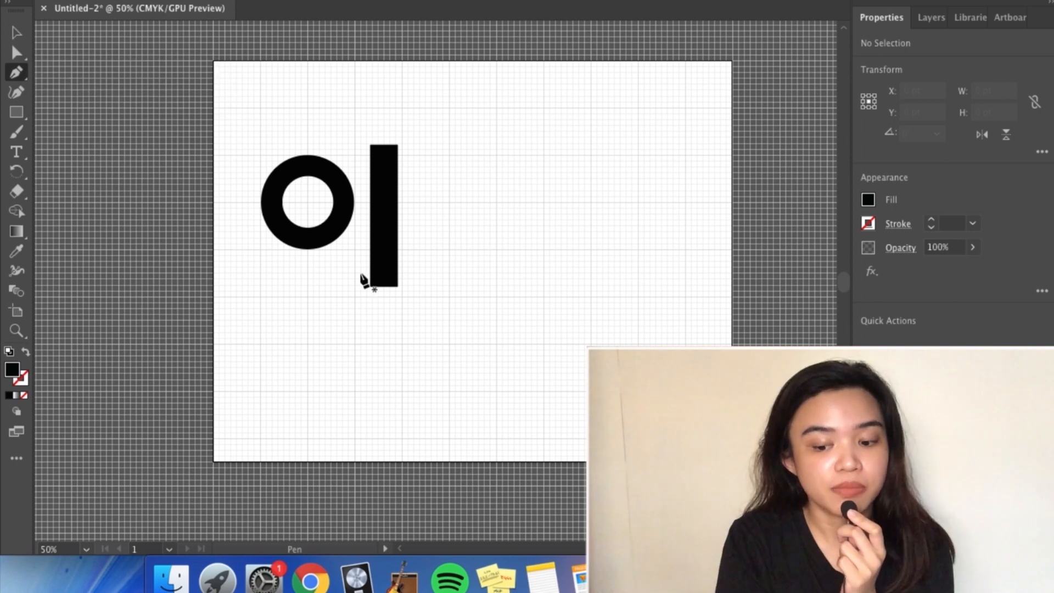
key(super+equal)
key(super+equal)
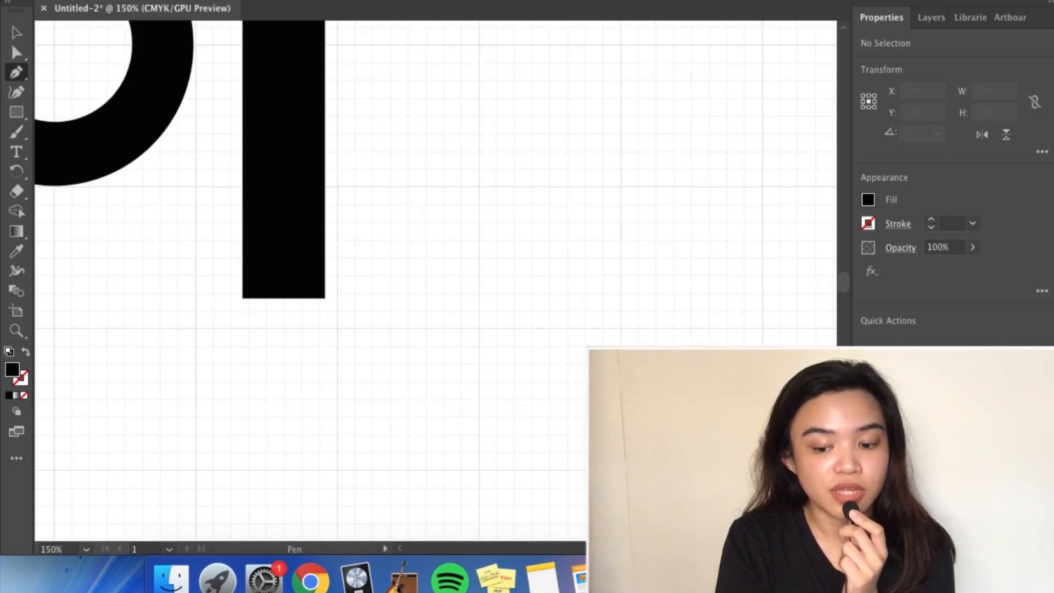
scroll(433, 280, left, 5)
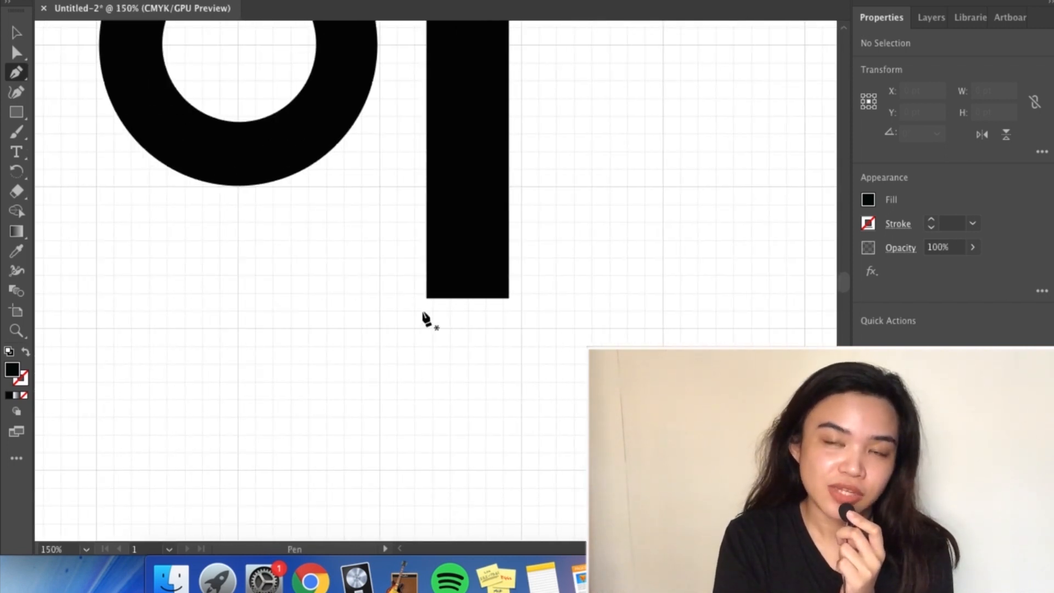
click(426, 274)
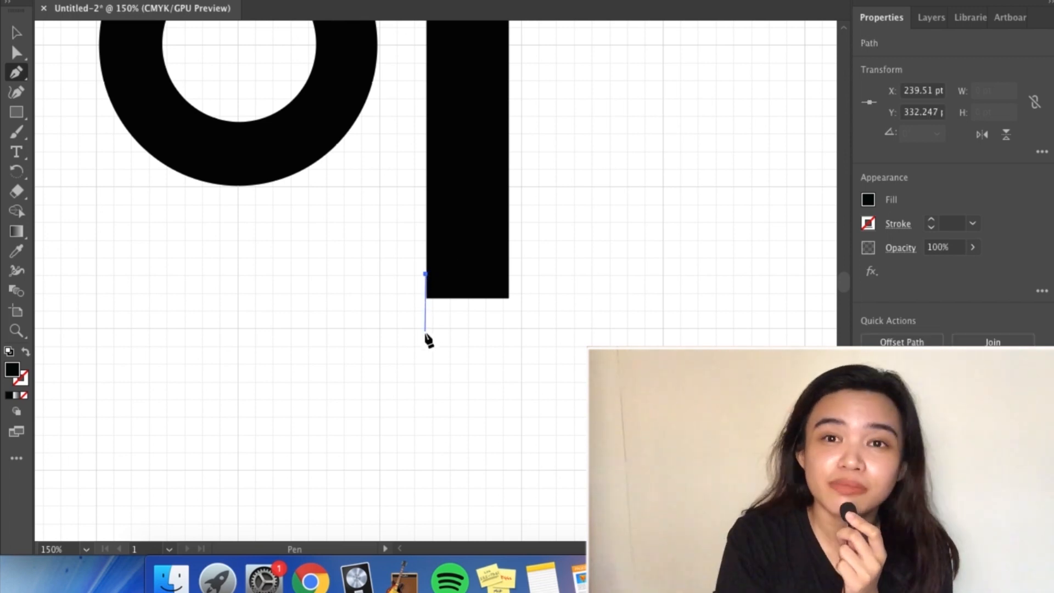
click(426, 349)
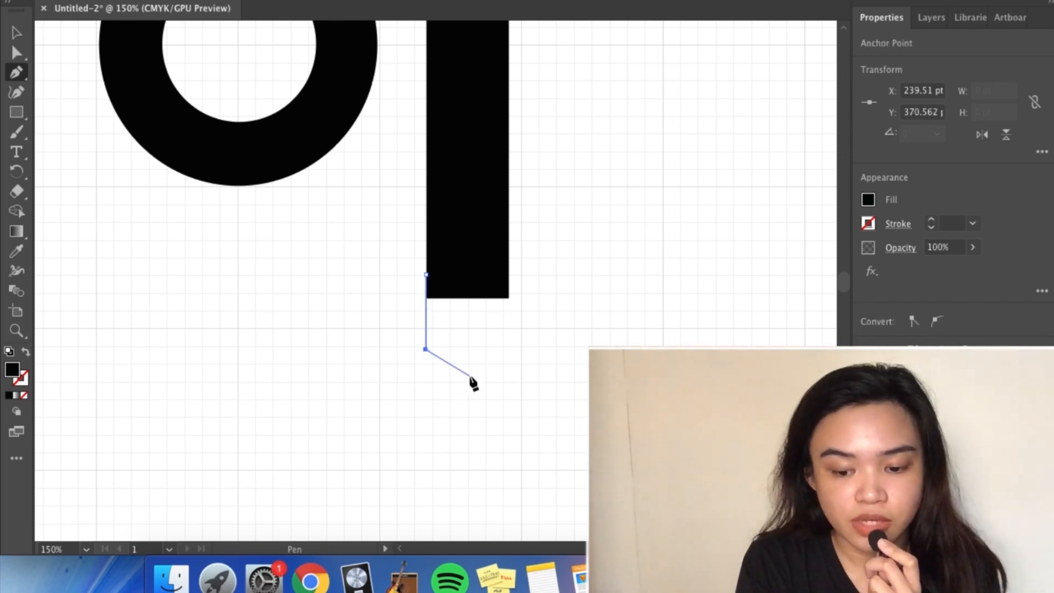
click(467, 382)
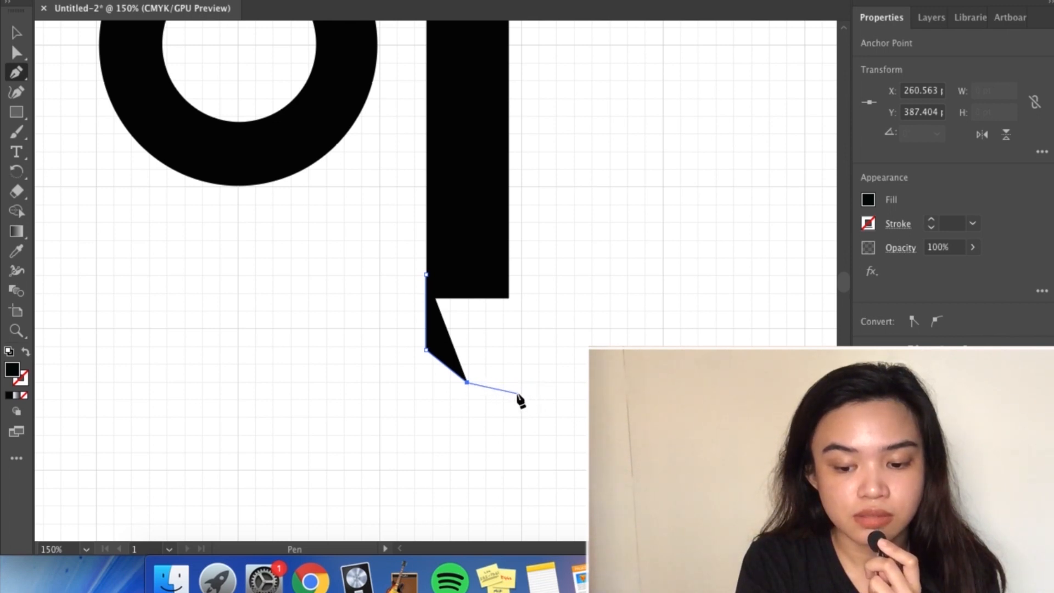
click(516, 392)
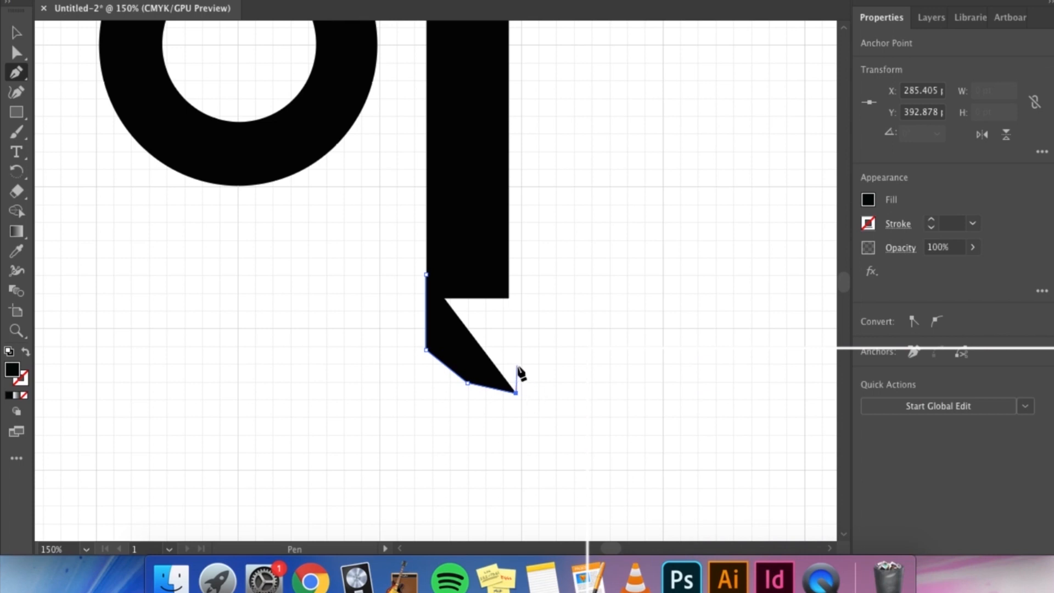
click(535, 392)
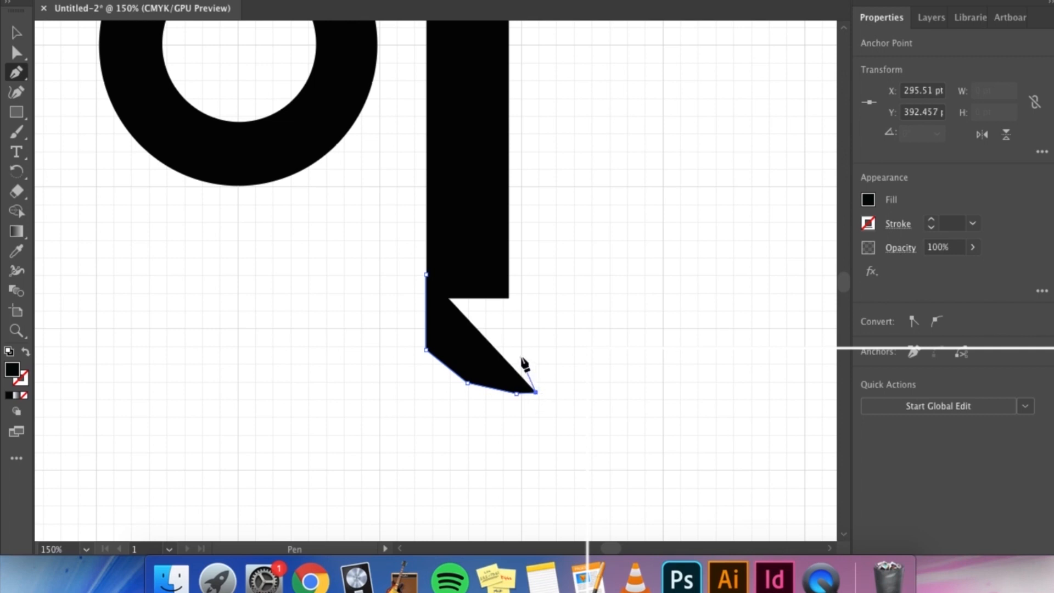
click(519, 355)
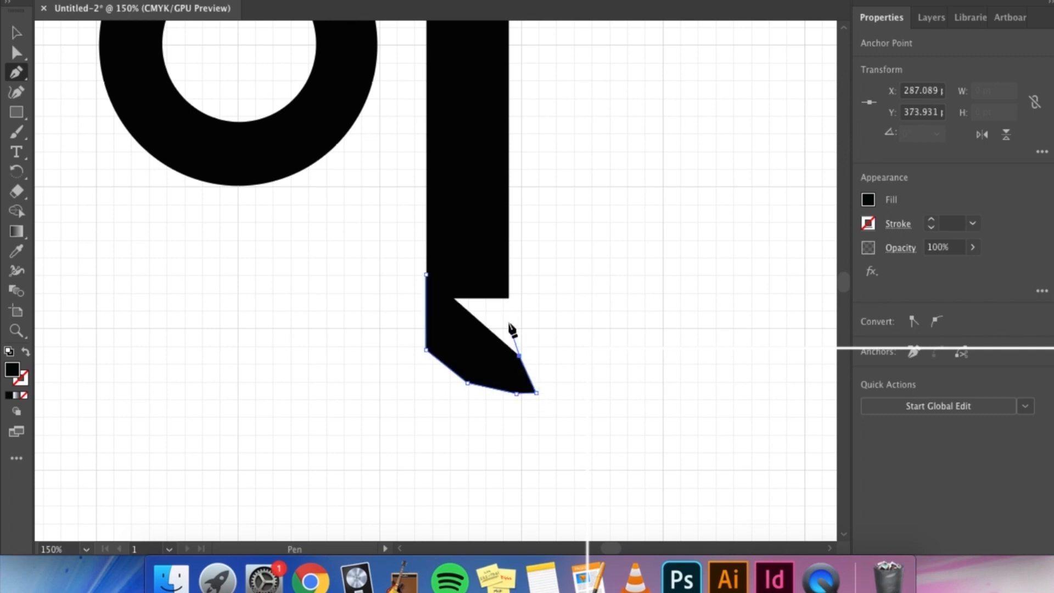
click(507, 321)
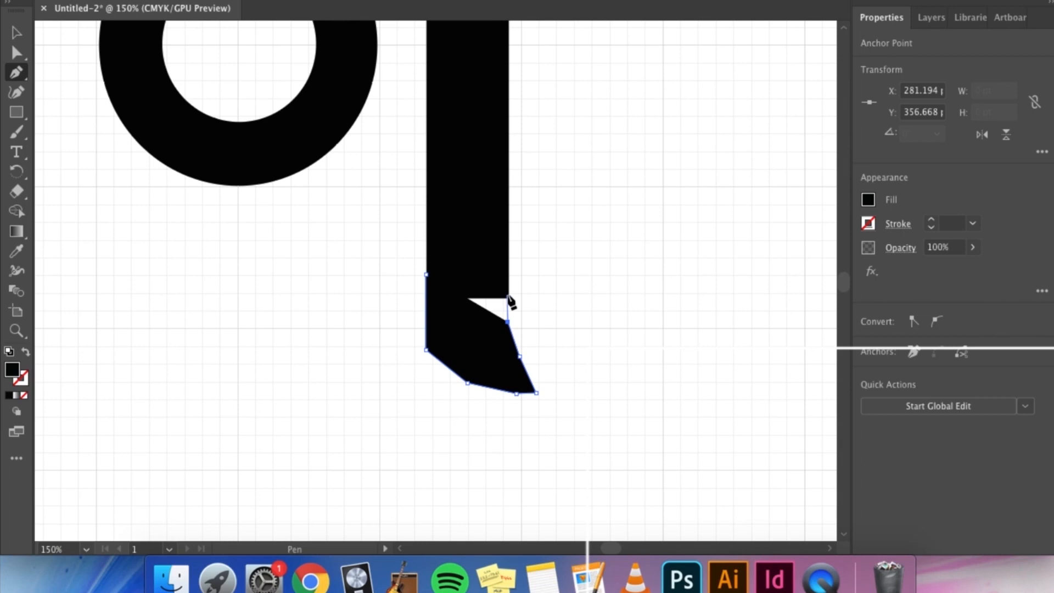
click(507, 293)
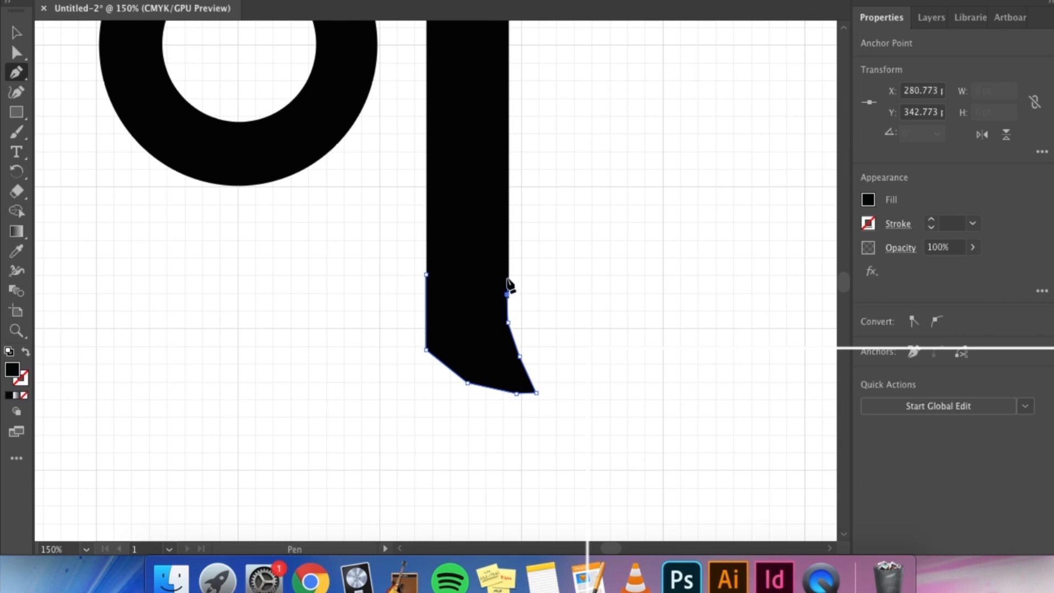
click(507, 273)
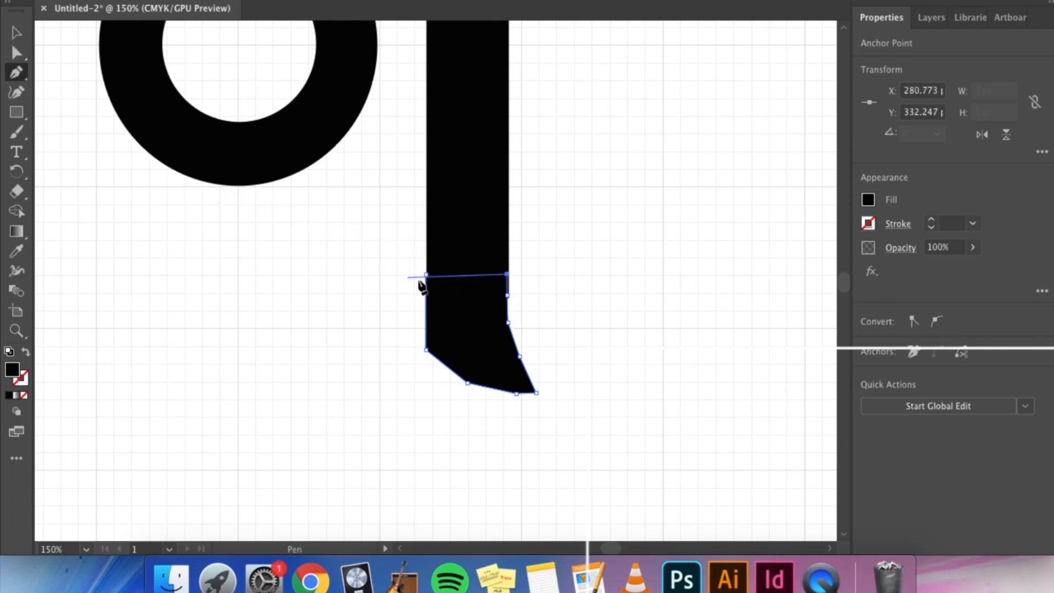
click(426, 274)
Convert the three anchor points along the tail's lower-left and bottom edge to smooth.
click(24, 34)
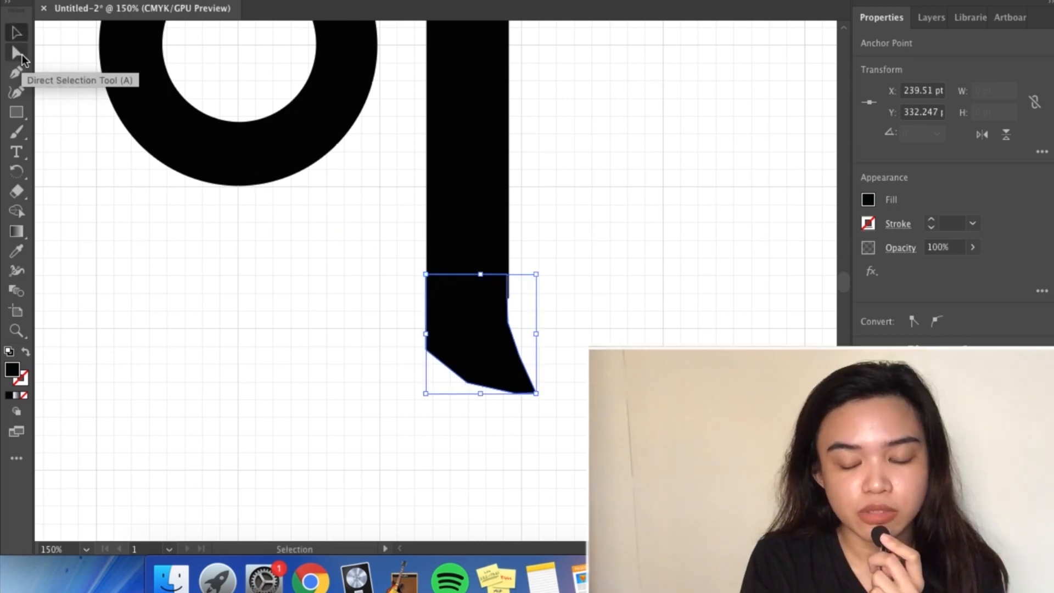
click(22, 55)
key(super+equal)
key(super+equal)
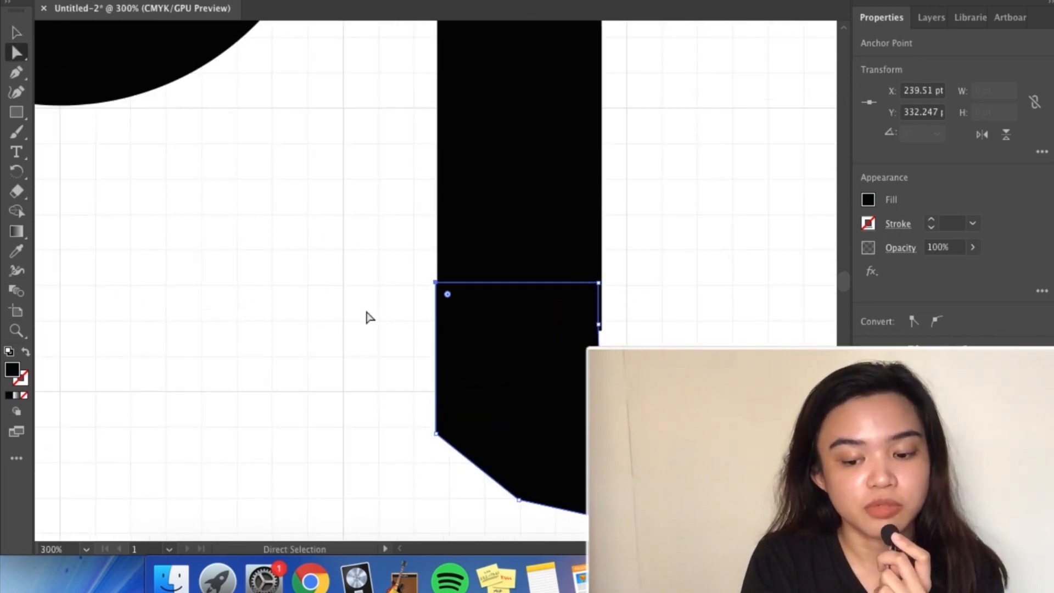
scroll(436, 281, left, 1)
scroll(436, 280, right, 5)
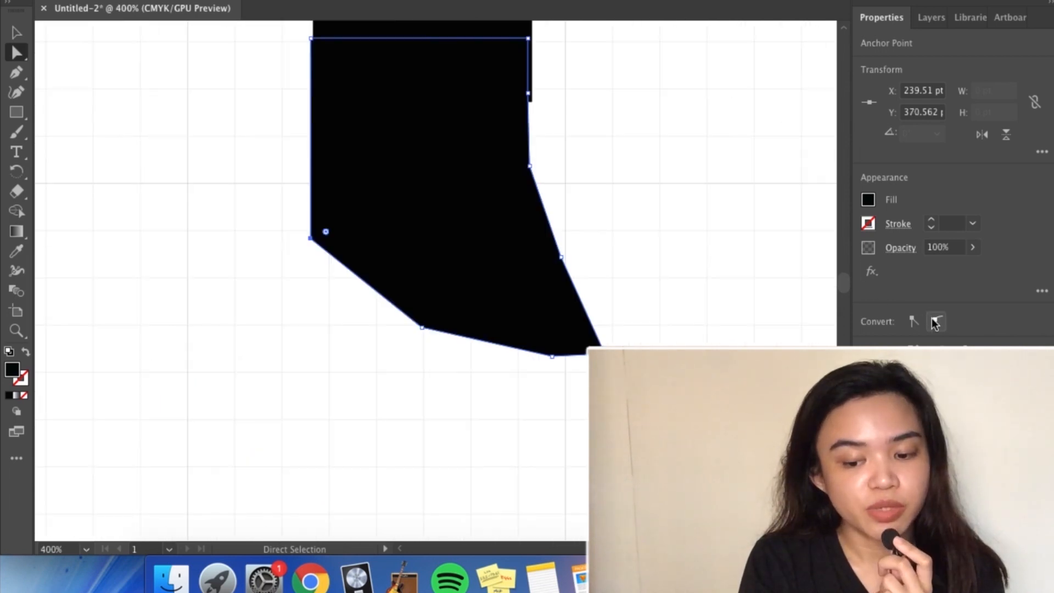
click(937, 322)
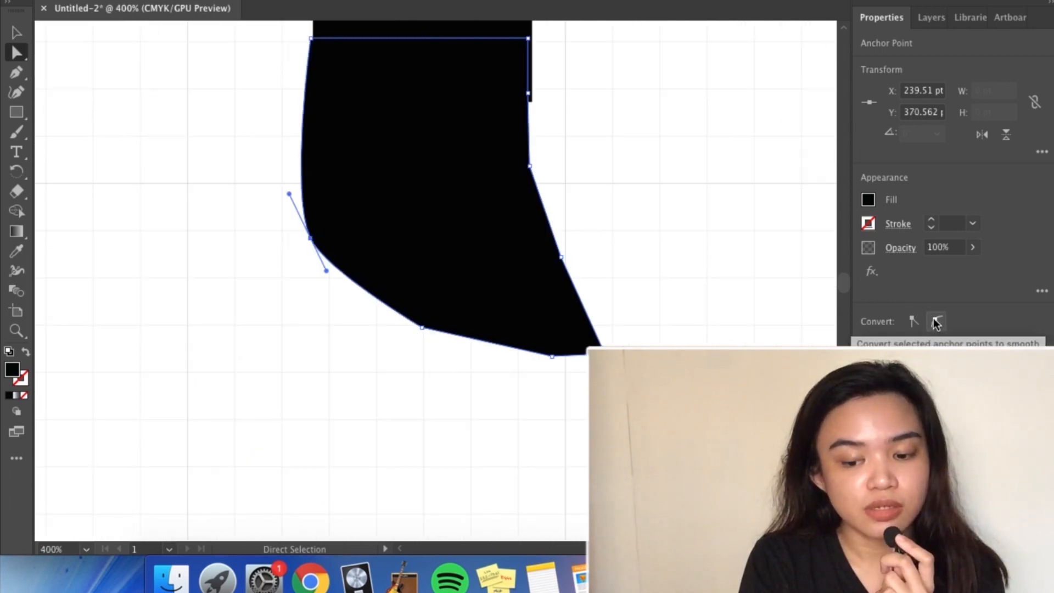
click(422, 328)
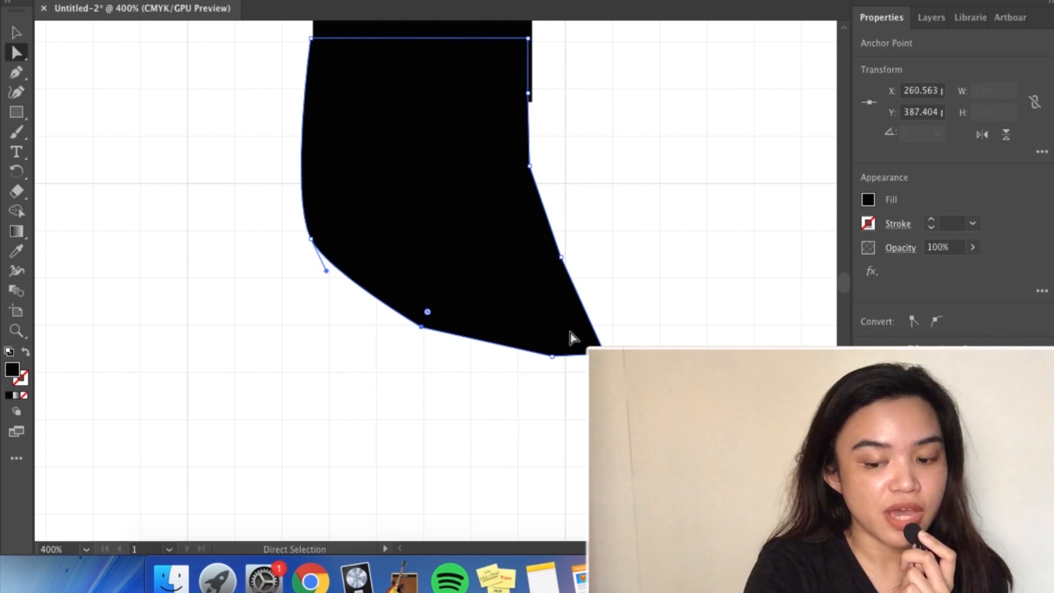
click(936, 323)
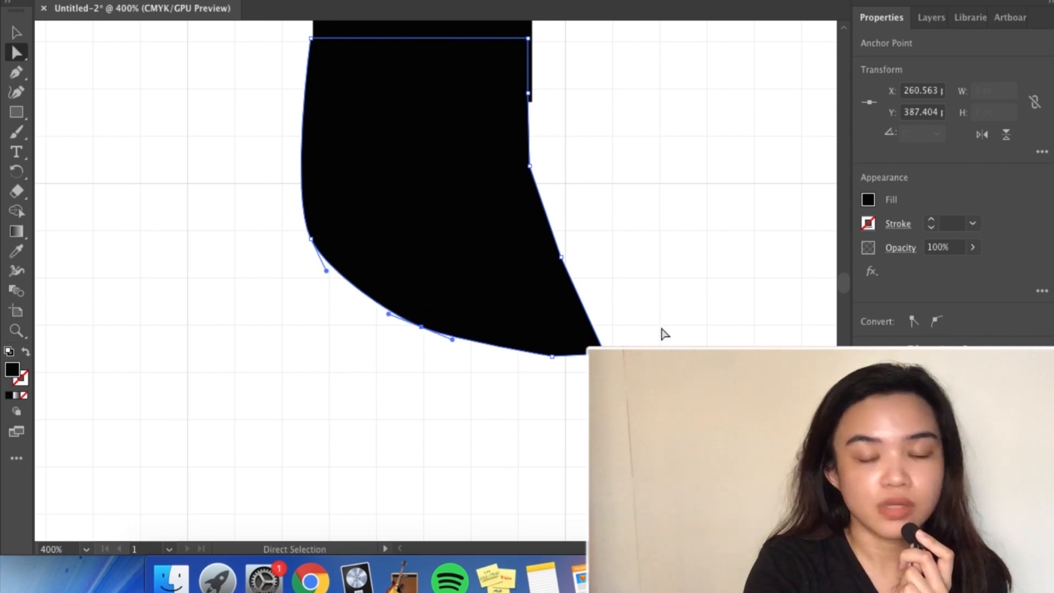
click(553, 356)
click(937, 323)
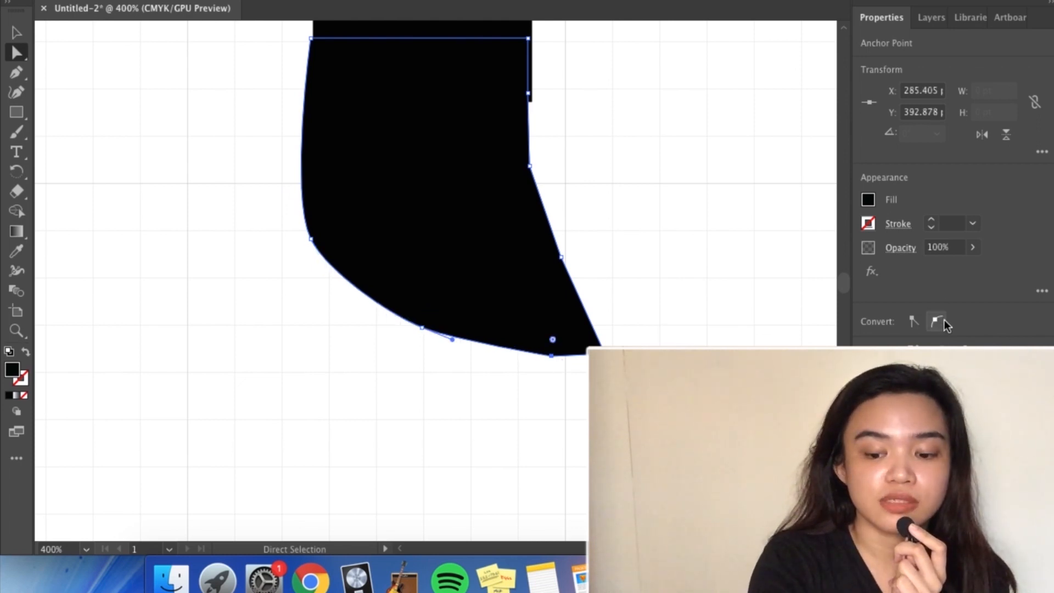
Convert the two middle anchor points on the tail's inner right edge to smooth and deselect the shape.
click(561, 257)
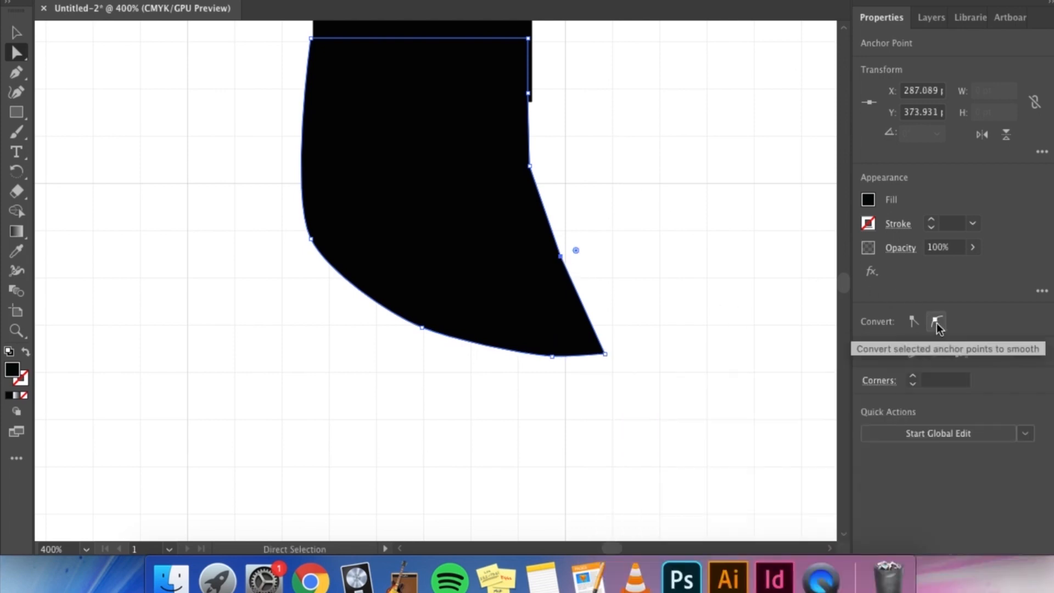
click(937, 323)
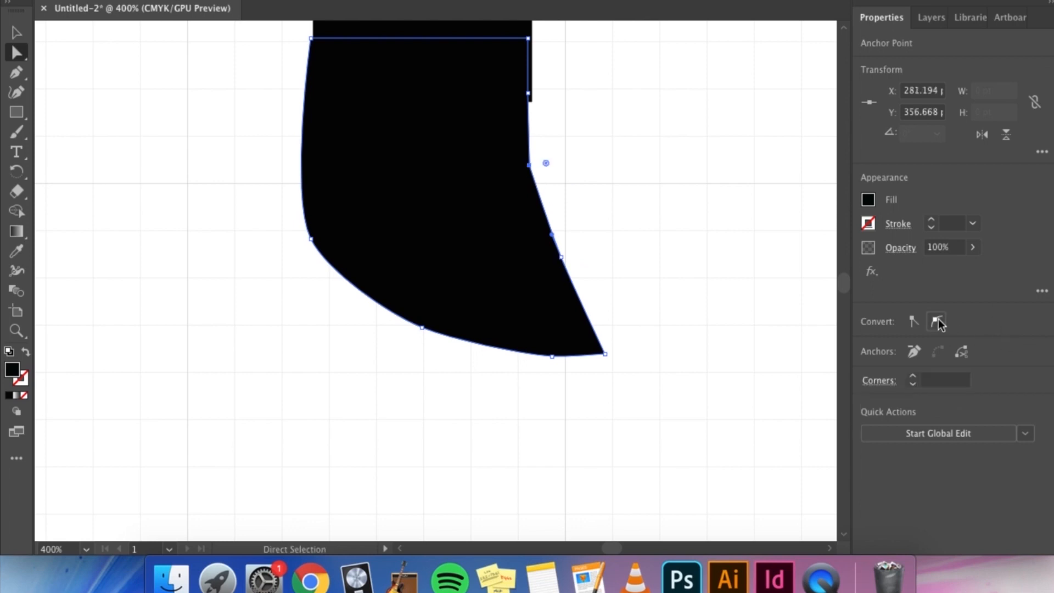
click(938, 321)
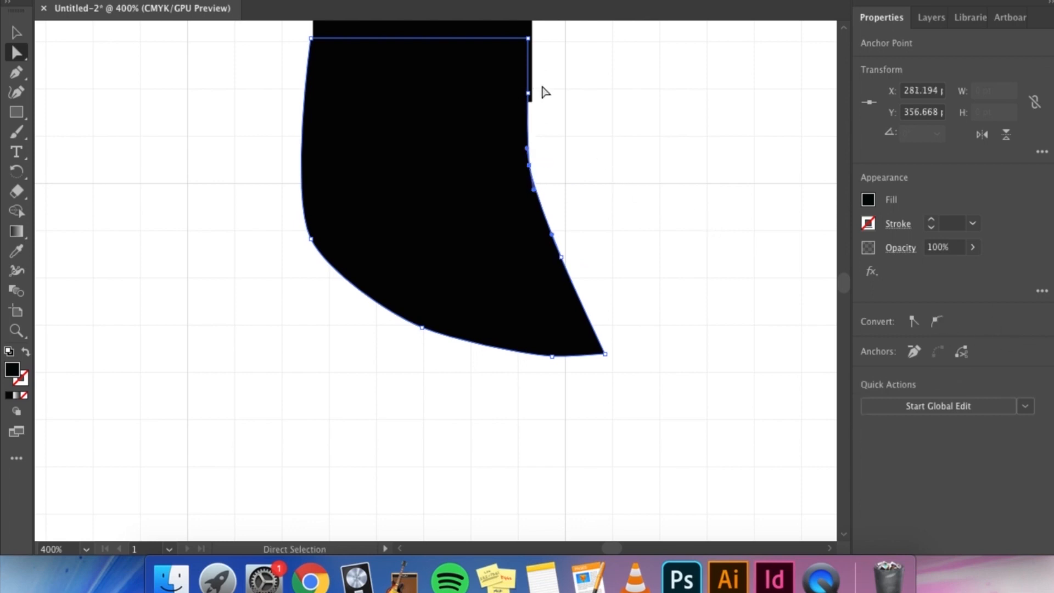
click(16, 32)
click(202, 207)
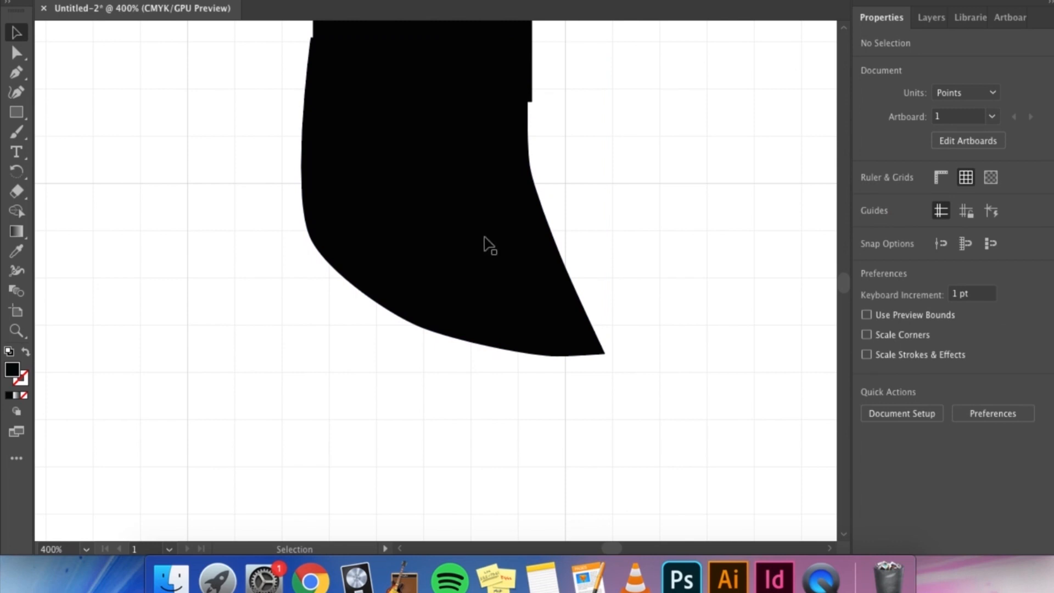
Widen and shift the tail slightly so its upper sides line up with the rectangle's edges.
click(487, 237)
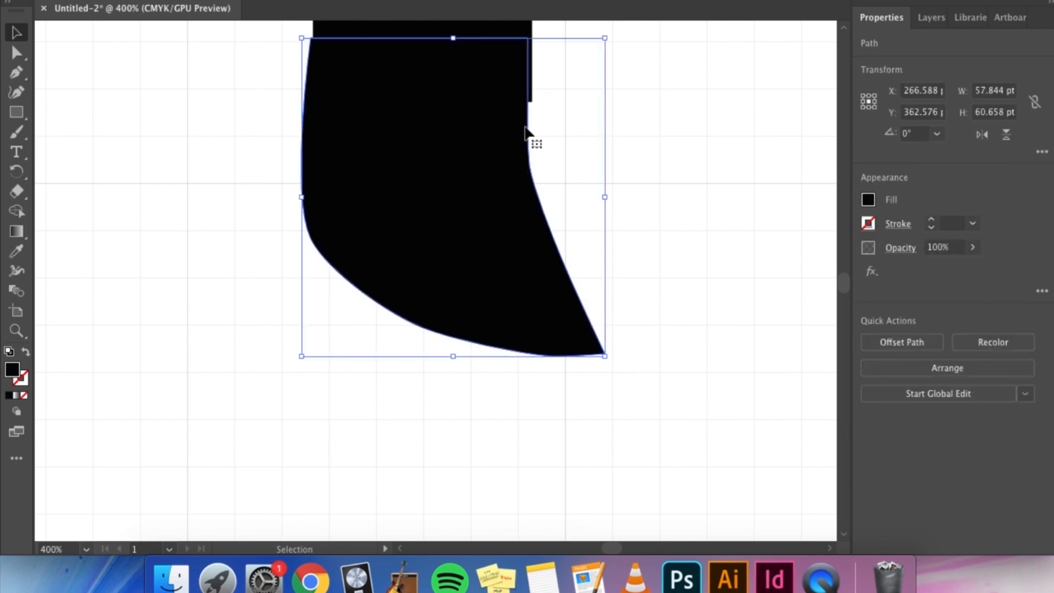
scroll(849, 288, up, 5)
drag(607, 347, 612, 348)
click(258, 310)
click(324, 275)
Pull in the upper handle of the tail's lower-left anchor to straighten the bulging left edge.
key(a)
click(312, 187)
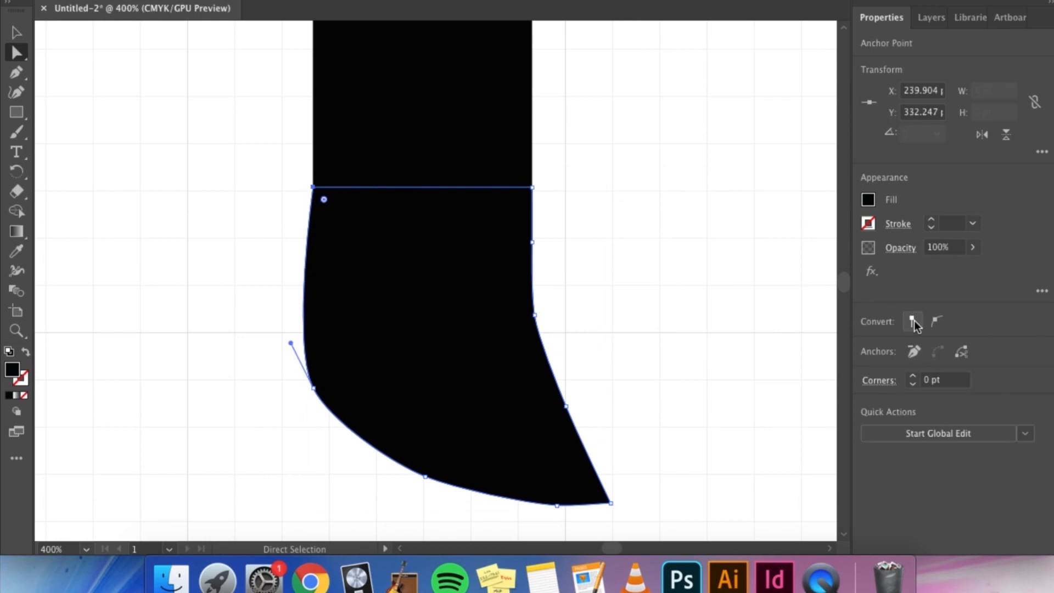
drag(290, 343, 307, 351)
click(278, 339)
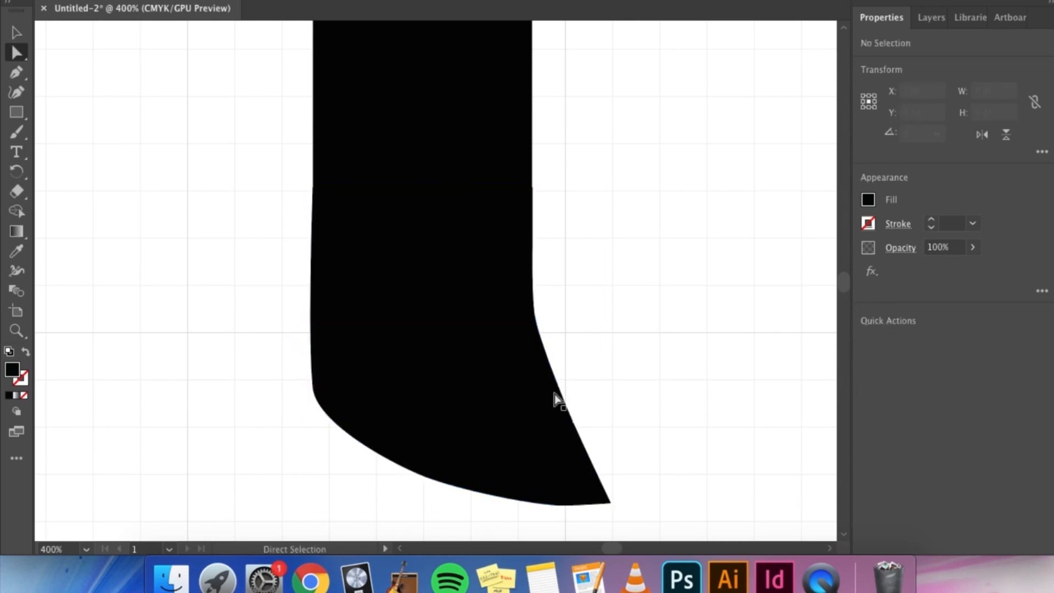
click(476, 409)
Paste a copy of the ring and place it right of the stem, lower than the original, around X 392 pt, Y 310 pt.
scroll(847, 282, down, 5)
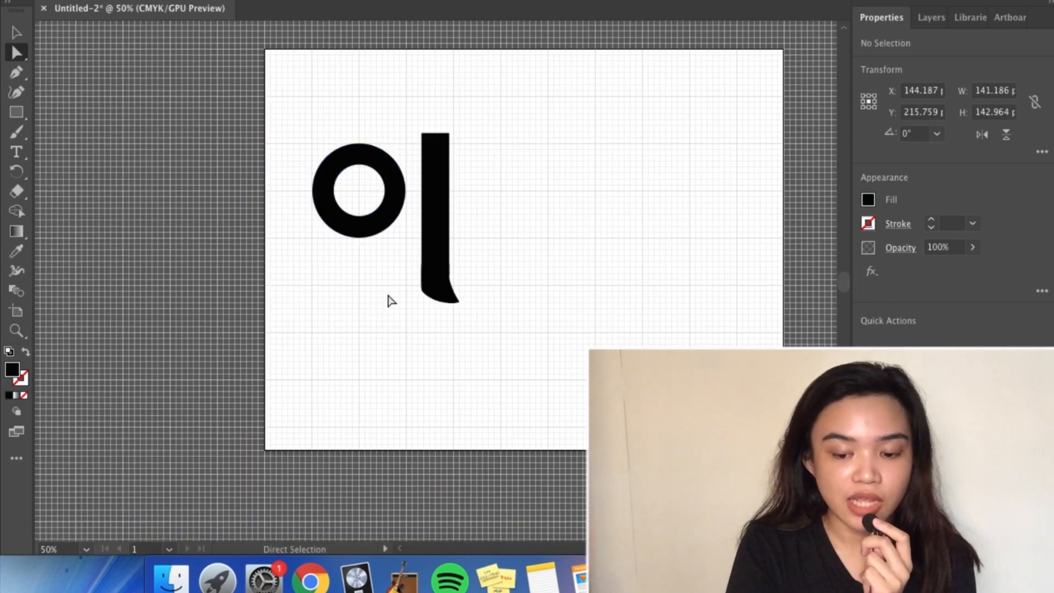
key(super+v)
drag(417, 260, 512, 259)
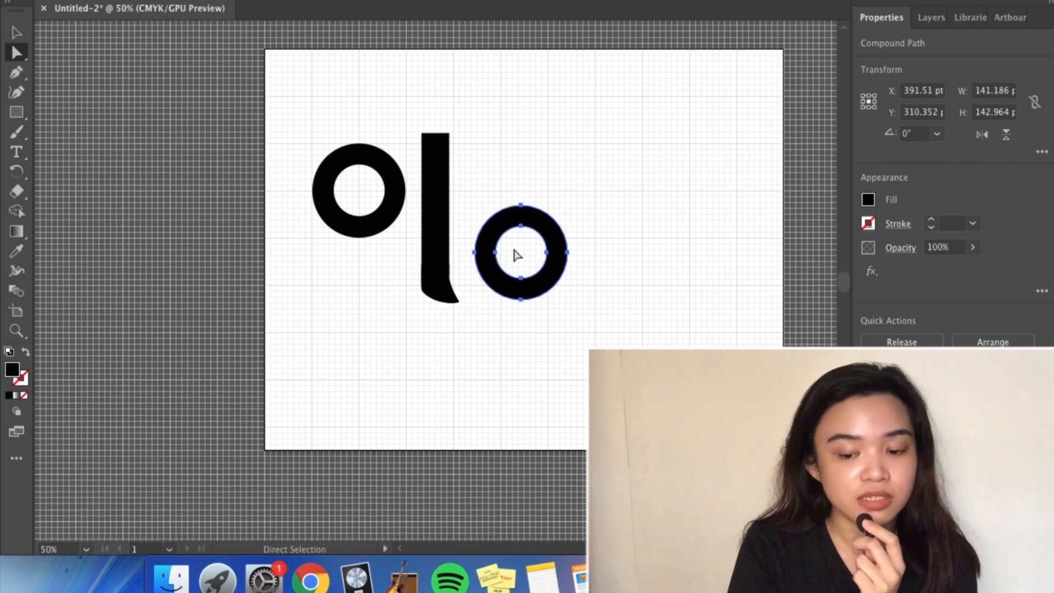
Unite the rectangle and its tail into one shape with the Pathfinder.
click(435, 255)
click(447, 124)
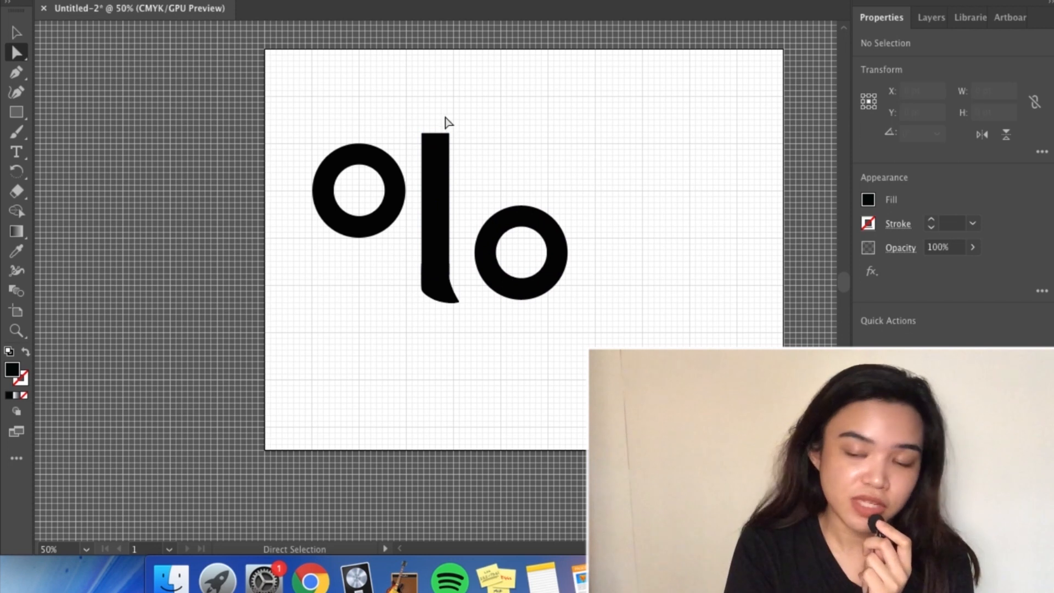
click(445, 299)
click(428, 0)
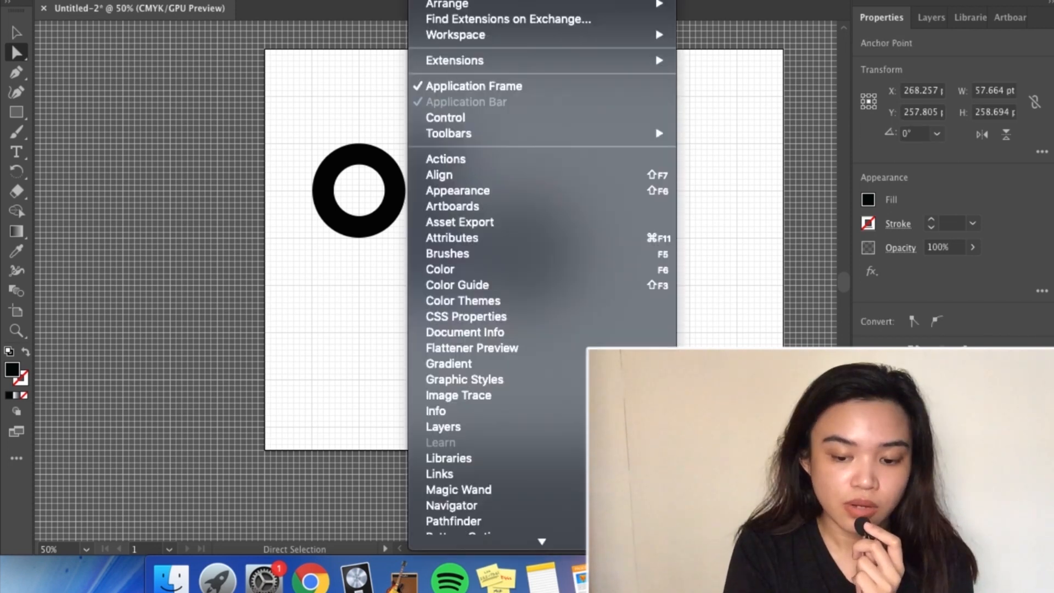
click(441, 459)
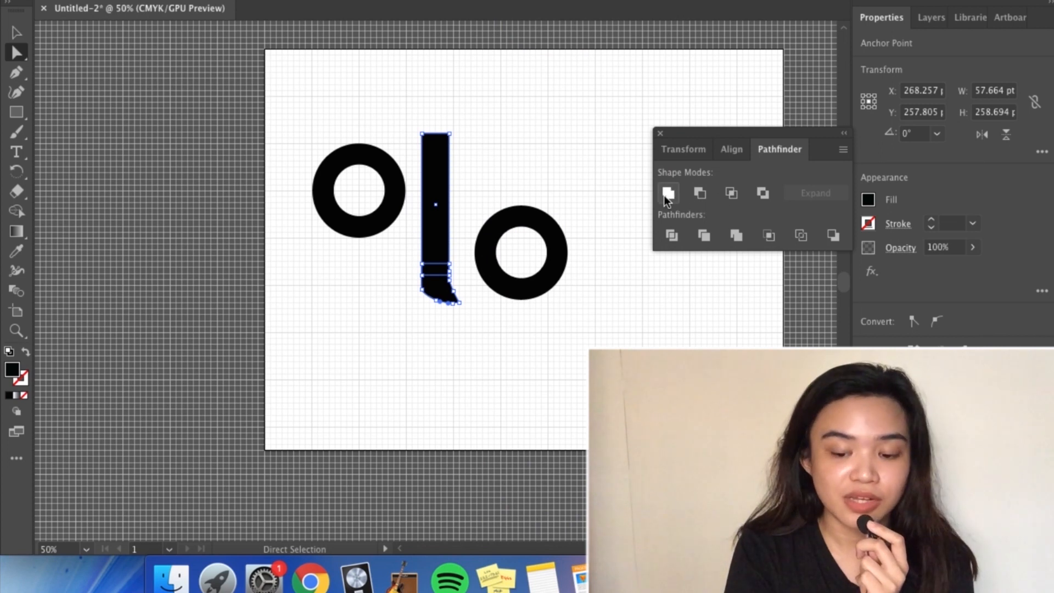
click(668, 196)
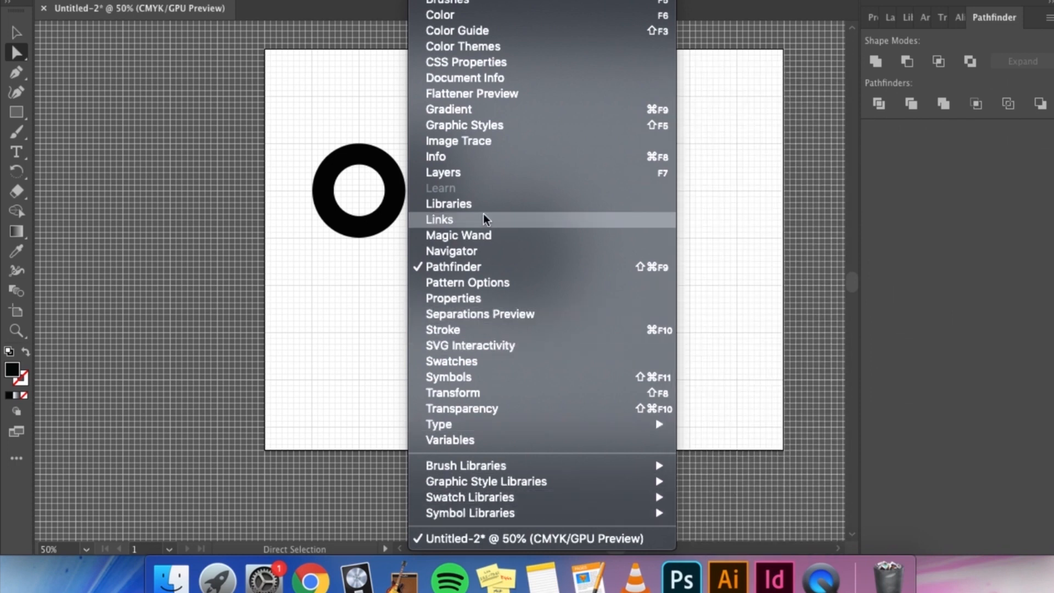
Show the rulers and place a horizontal guide at about 432 pt as the letters' baseline.
mouse_move(384, 0)
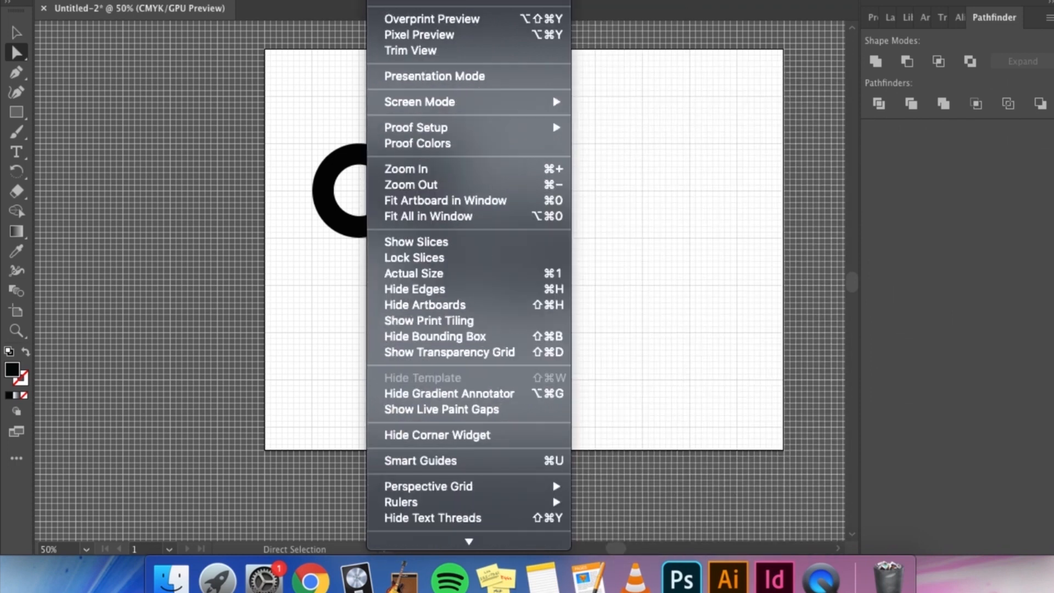
mouse_move(448, 502)
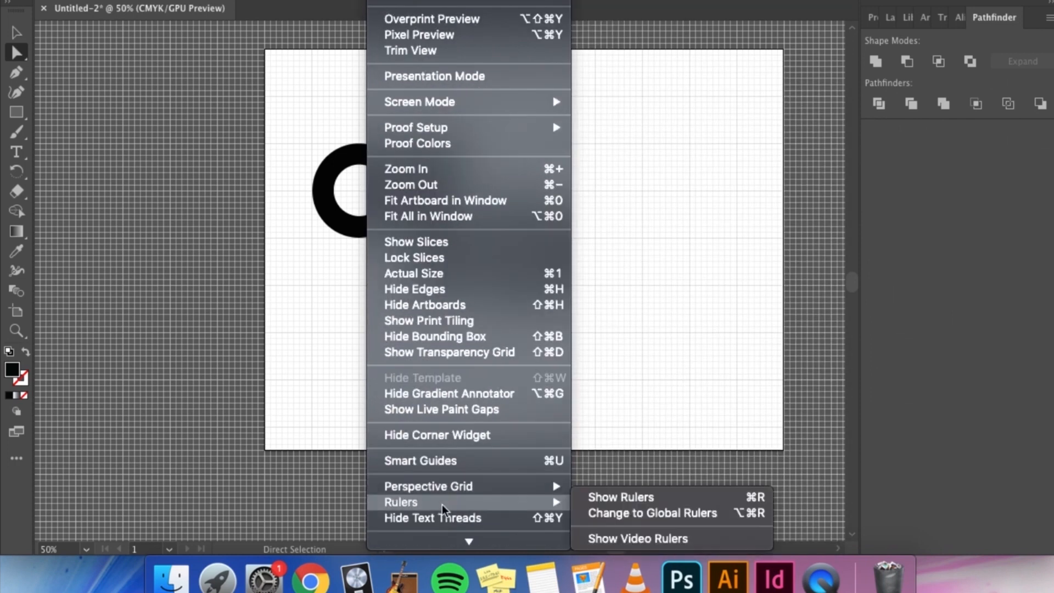
click(645, 500)
drag(429, 32, 419, 332)
Move the stem and both rings down until all three letters rest on the baseline guide.
click(245, 247)
drag(440, 222, 439, 252)
drag(513, 217, 510, 250)
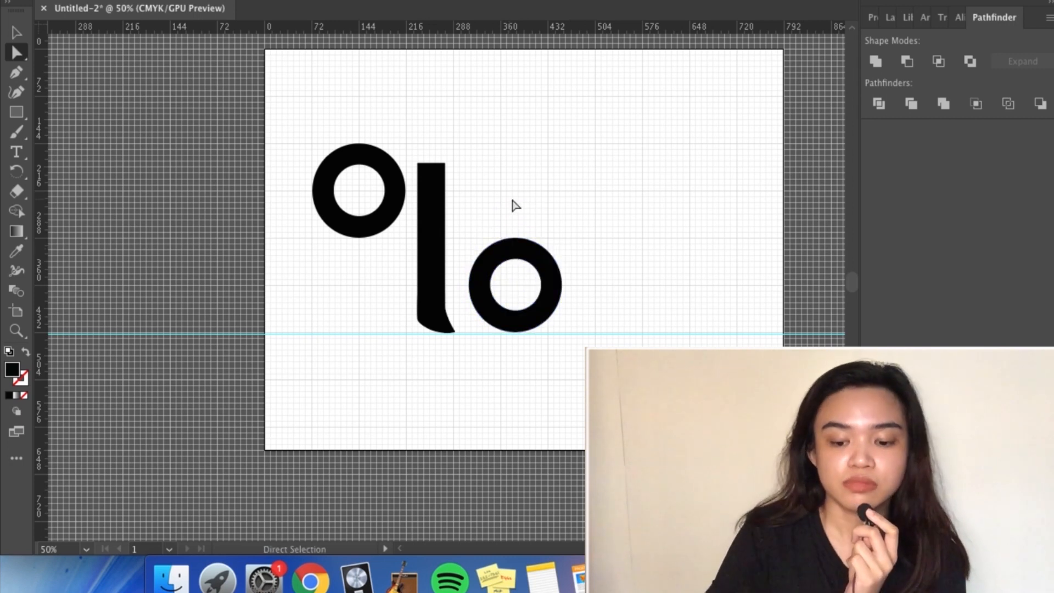
click(381, 223)
drag(381, 223, 371, 314)
click(540, 165)
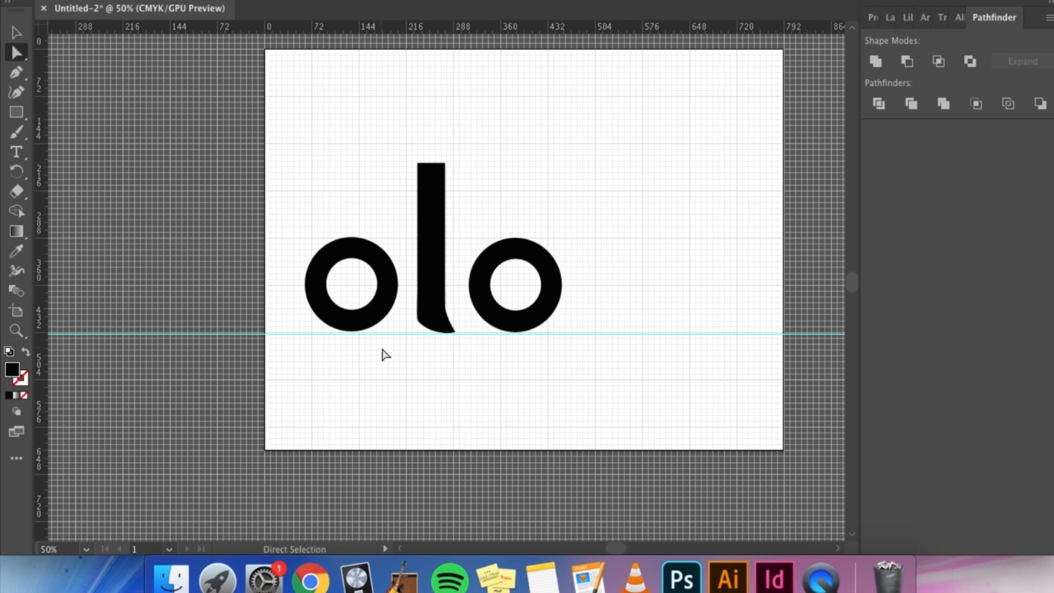
click(393, 289)
mouse_move(391, 276)
mouse_down()
mouse_move(393, 268)
mouse_move(392, 279)
mouse_up()
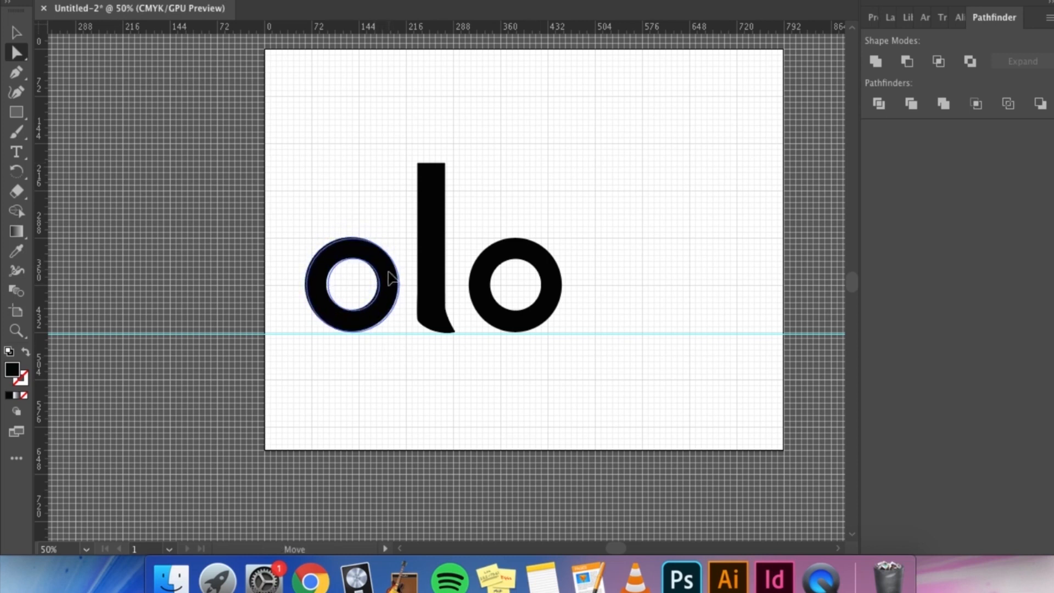
Paste a copy of the ring and place it on the baseline just right of the second o.
click(537, 159)
click(532, 254)
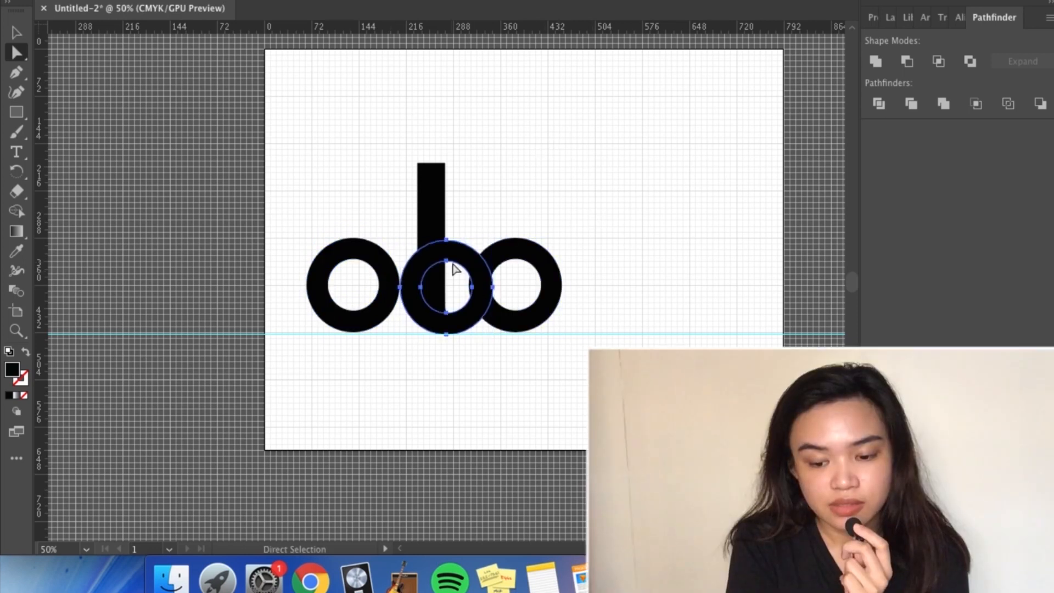
drag(460, 274, 633, 250)
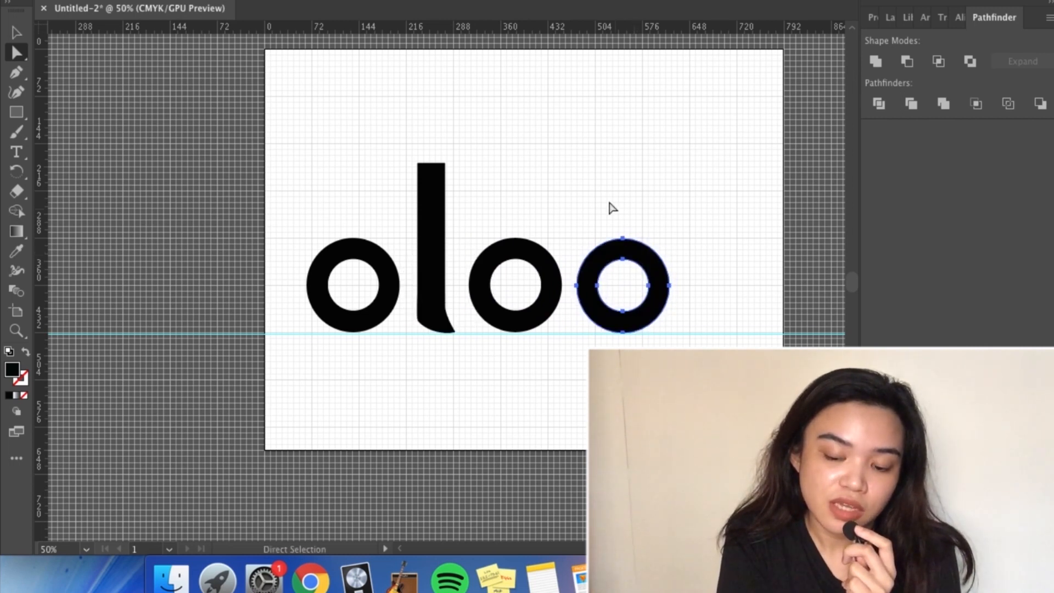
Draw a small rectangle about 64 by 49 pt above the last ring and fill it with white.
click(16, 112)
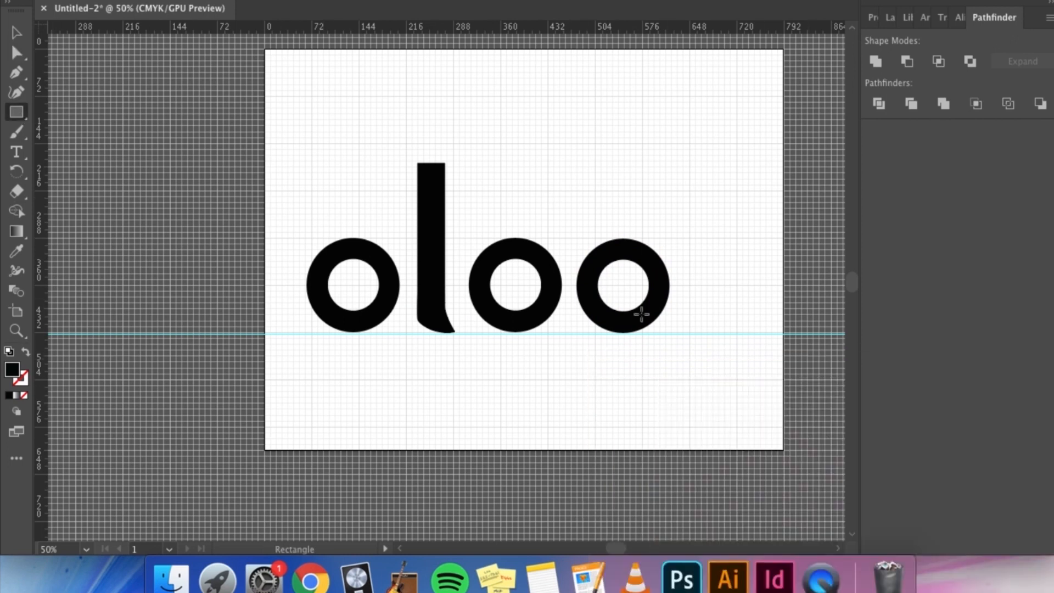
drag(635, 198, 665, 211)
double_click(13, 370)
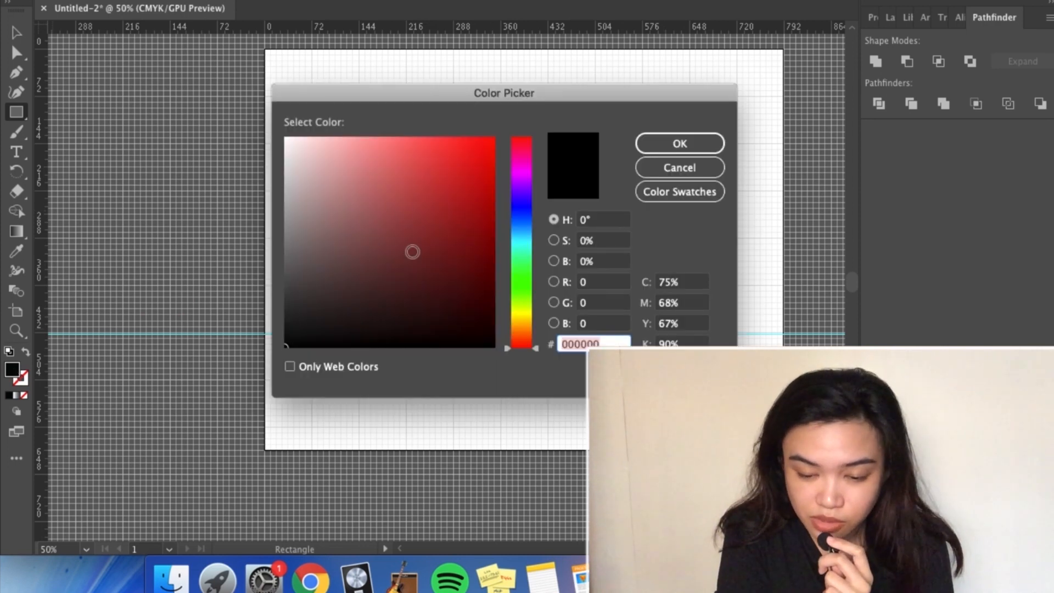
drag(358, 200, 285, 137)
click(680, 143)
Move the white rectangle across the last ring's right side and reduce it to about 35 pt high, covering the planned opening.
key(v)
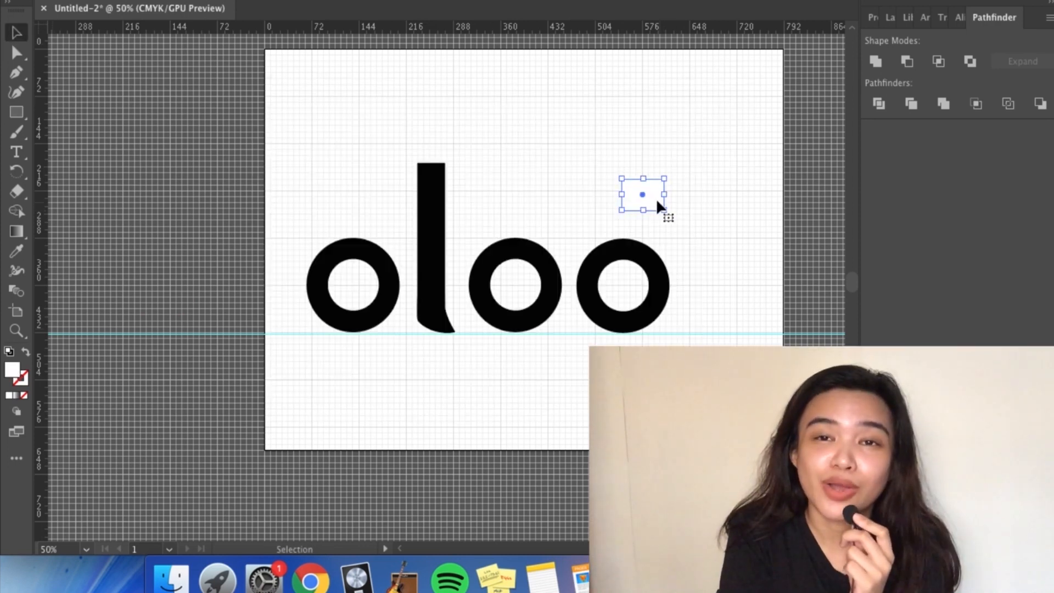
drag(641, 193, 658, 293)
key(a)
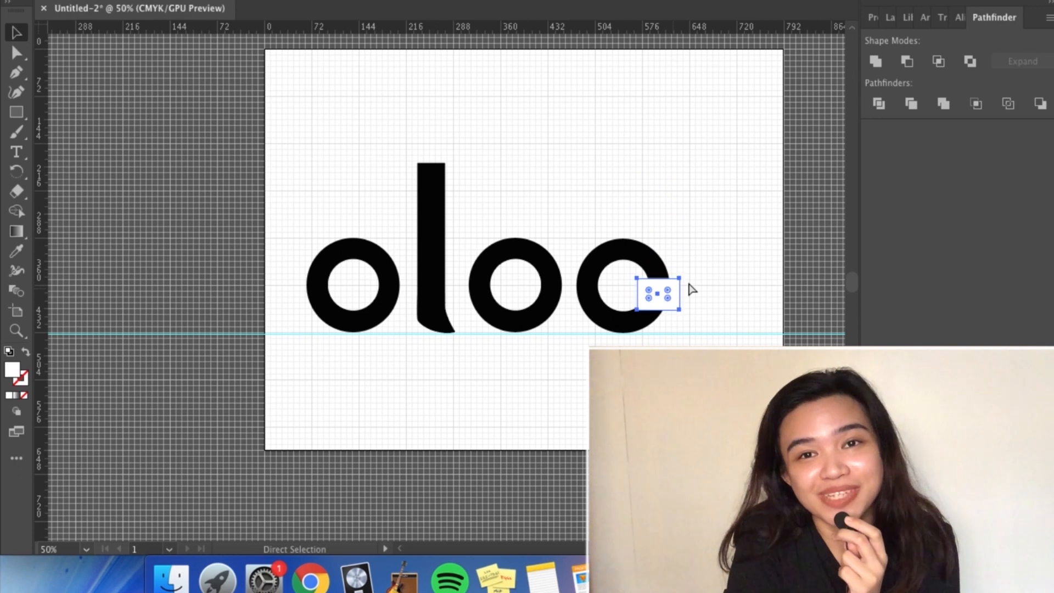
key(super+equal)
key(super+equal)
key(super+equal)
key(v)
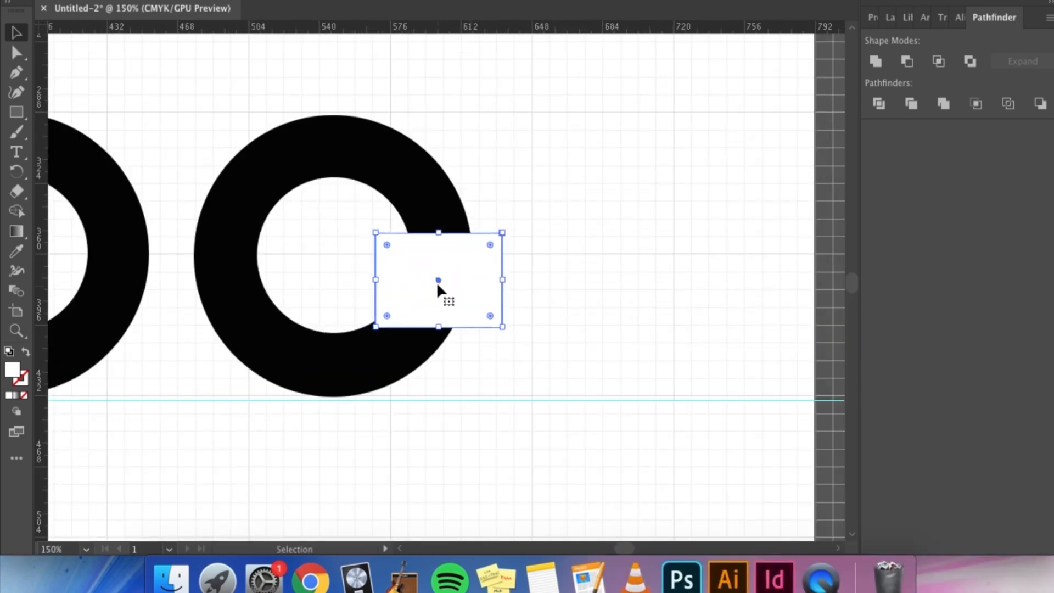
drag(438, 233, 438, 248)
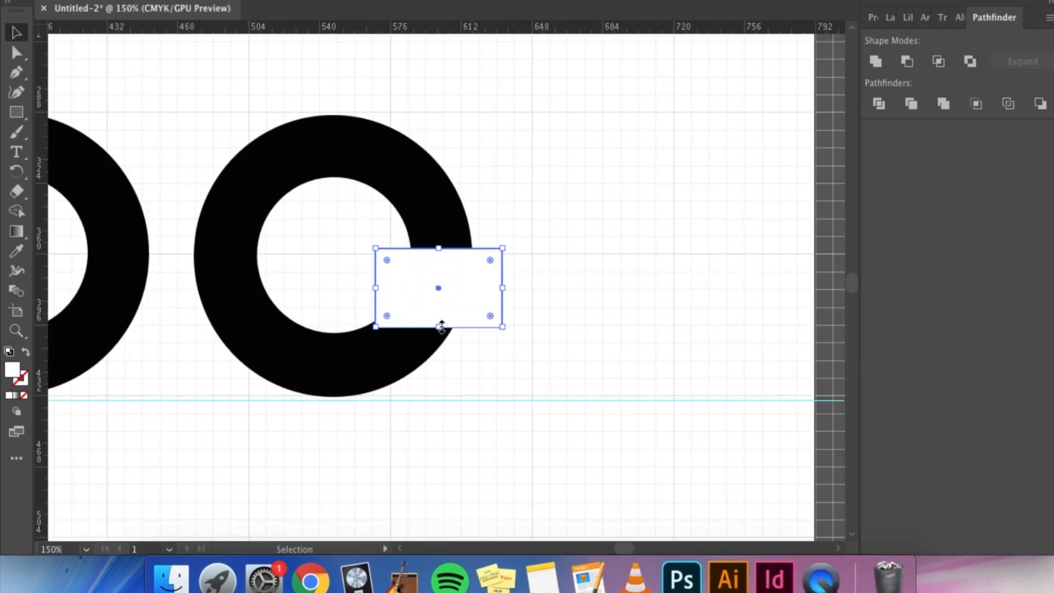
drag(442, 329, 463, 266)
click(582, 262)
Subtract the rectangle from the last ring with Minus Front to cut it into a c.
drag(216, 90, 434, 299)
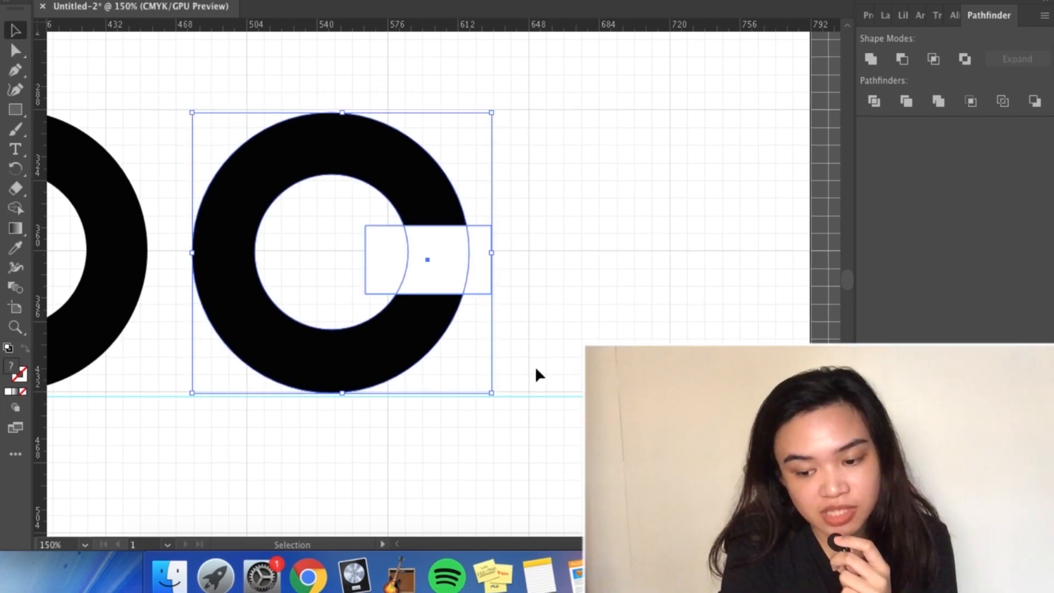
click(904, 62)
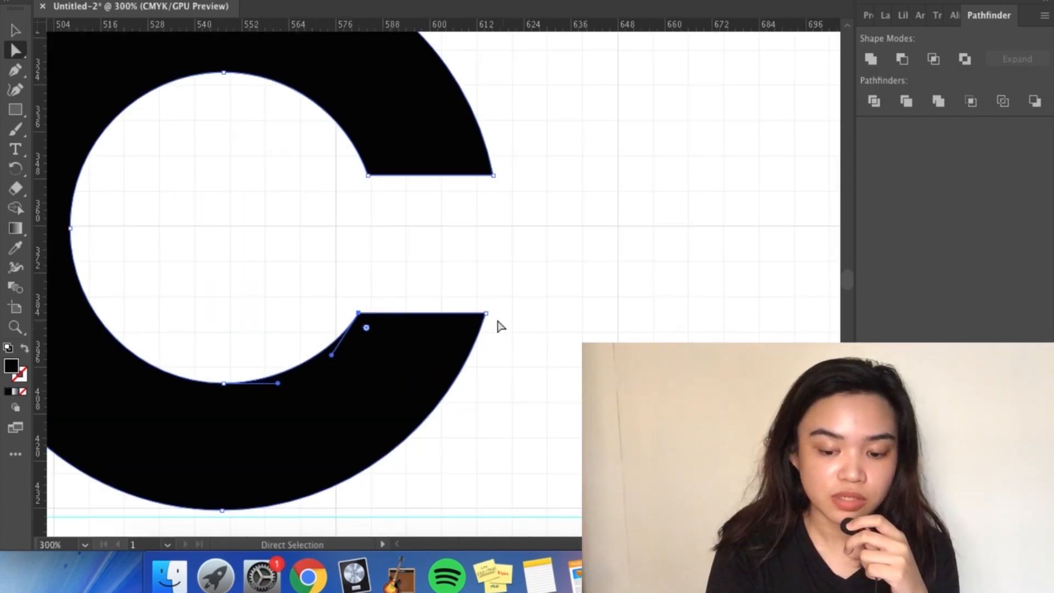
click(532, 304)
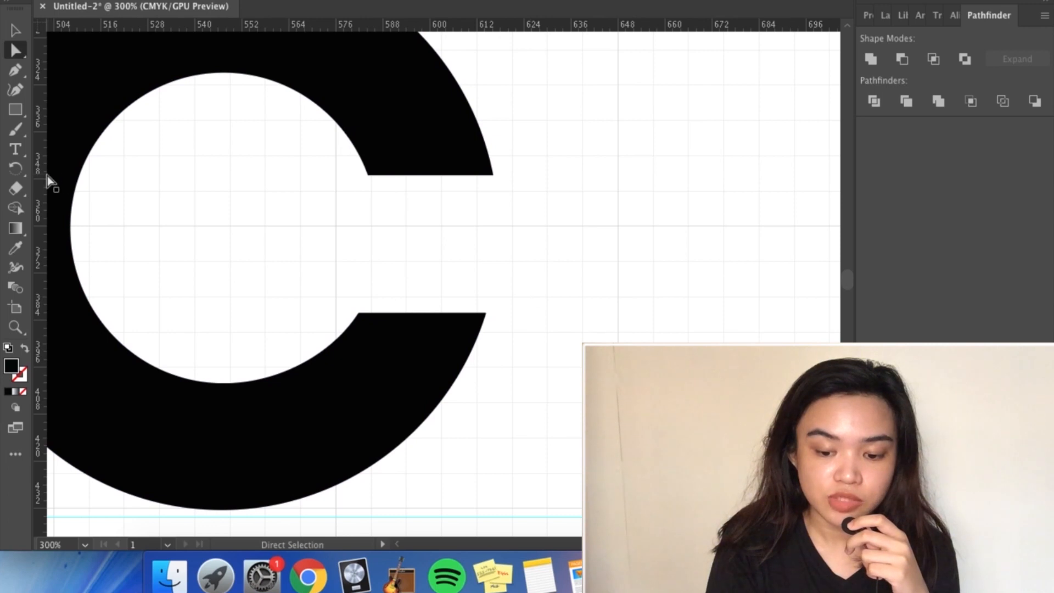
Place a vertical guide at the c's upper inner corner and move the lower inner anchor onto it.
drag(85, 177, 368, 196)
drag(358, 315, 366, 313)
click(393, 298)
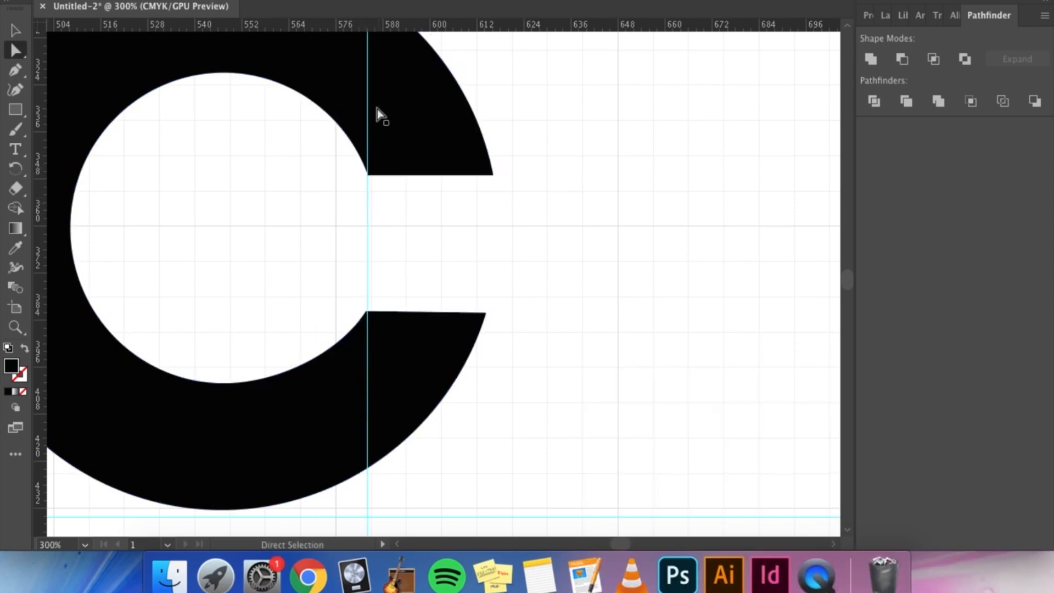
Move the vertical guide to the c's upper outer corner and pull the lower outer anchor out toward it.
key(v)
drag(365, 219, 493, 223)
key(a)
drag(486, 313, 489, 313)
click(494, 313)
Paste another copy of the ring and place it on the baseline just right of the c.
key(super+minus)
key(super+minus)
key(super+minus)
key(super+minus)
key(super+minus)
key(super+minus)
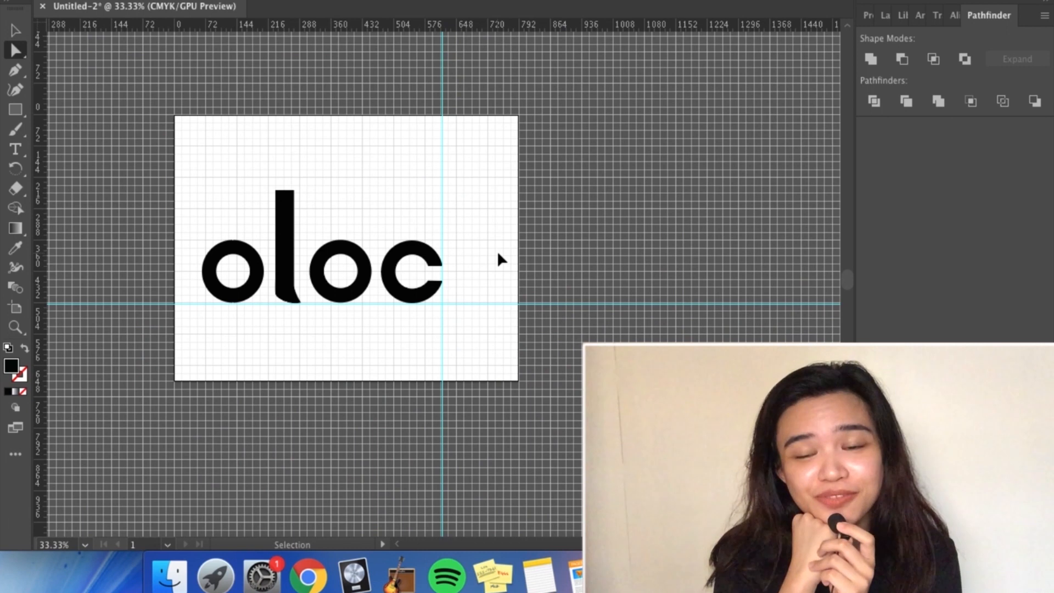
key(super+equal)
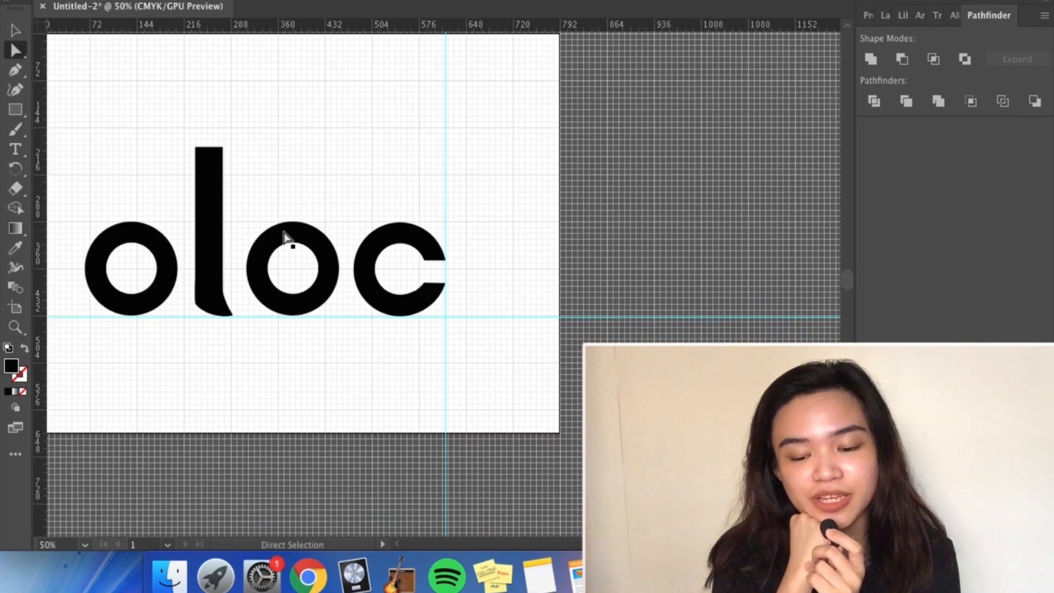
click(428, 168)
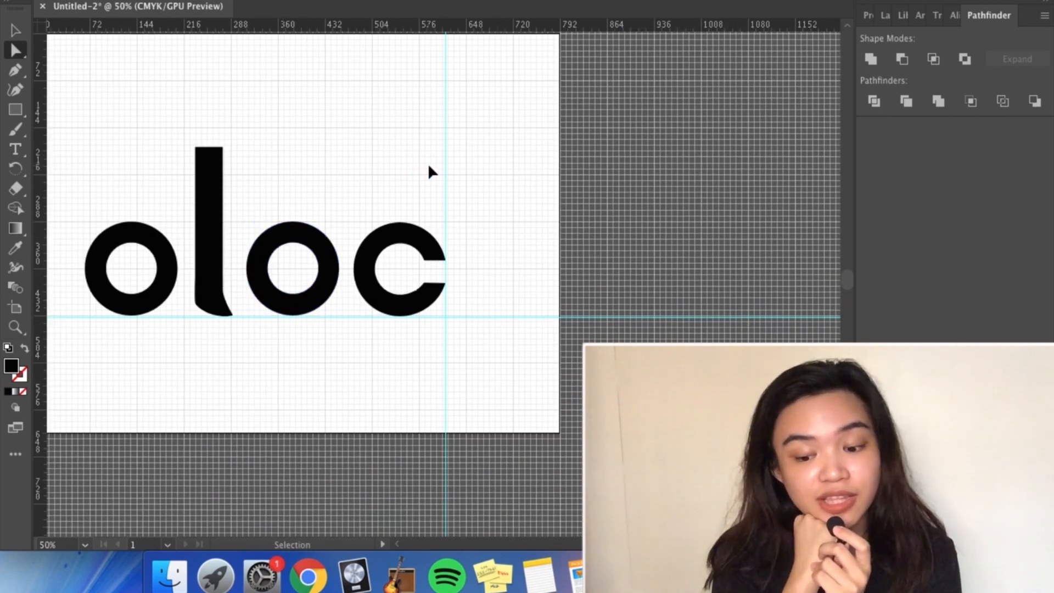
key(super+v)
drag(452, 245, 517, 230)
scroll(516, 229, left, 6)
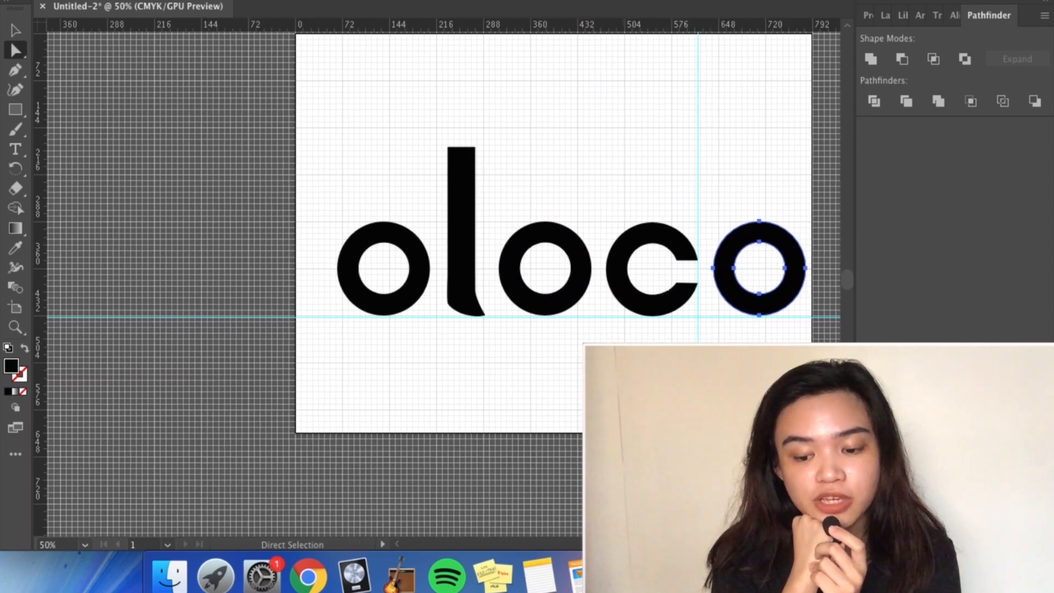
Shift the first ring and the l stem slightly left to adjust their spacing.
drag(258, 165, 720, 330)
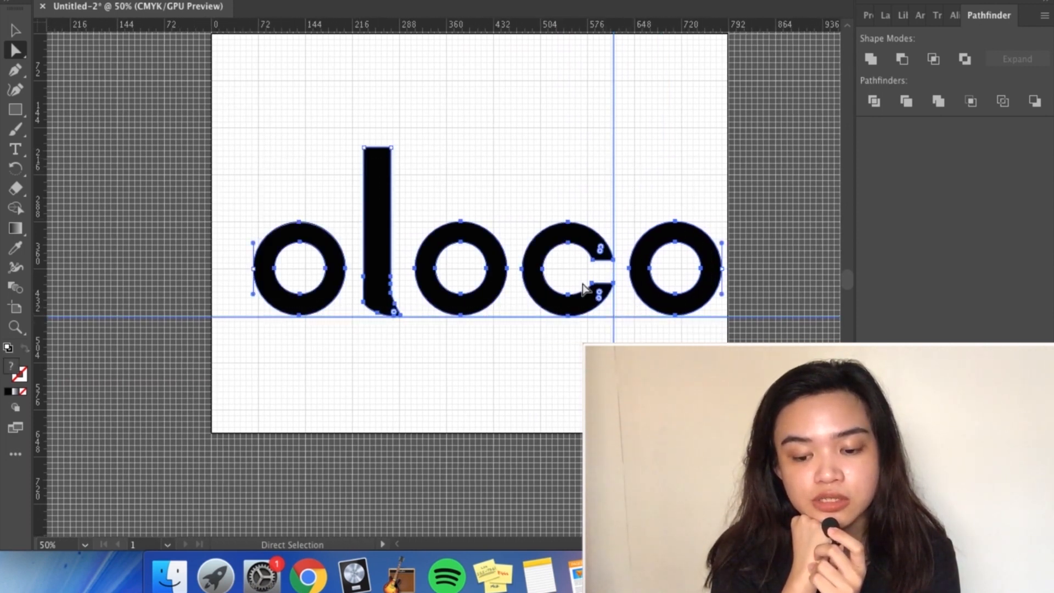
key(v)
click(766, 203)
click(311, 237)
drag(309, 242, 294, 242)
drag(383, 240, 369, 244)
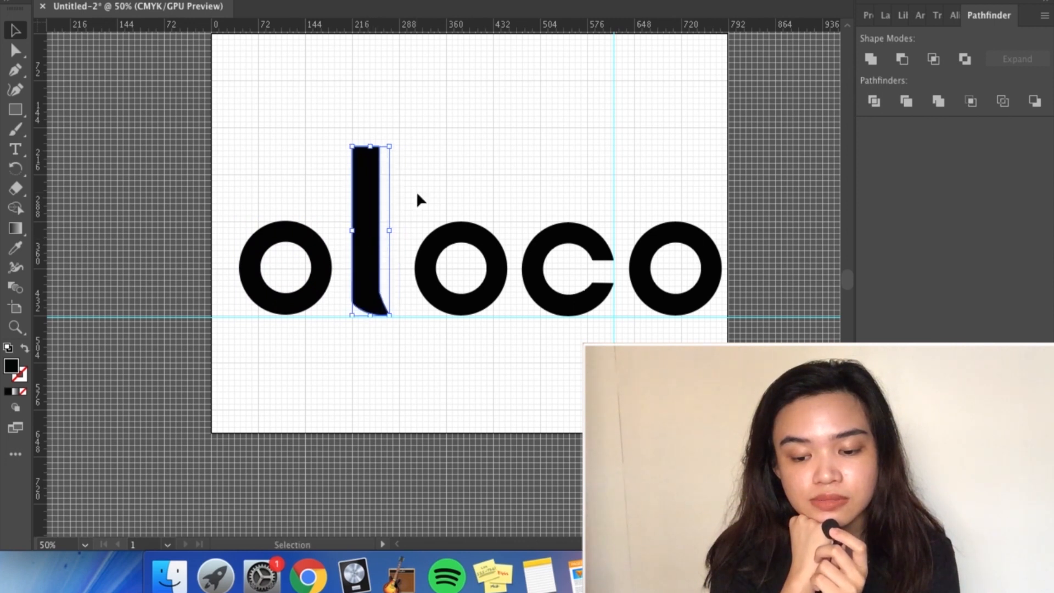
Shift the three letters after the stem left together, and scale the whole word down and centre it on the artboard.
click(460, 239)
shift+click(551, 246)
shift+click(658, 246)
drag(540, 254, 528, 254)
click(754, 225)
drag(232, 157, 632, 289)
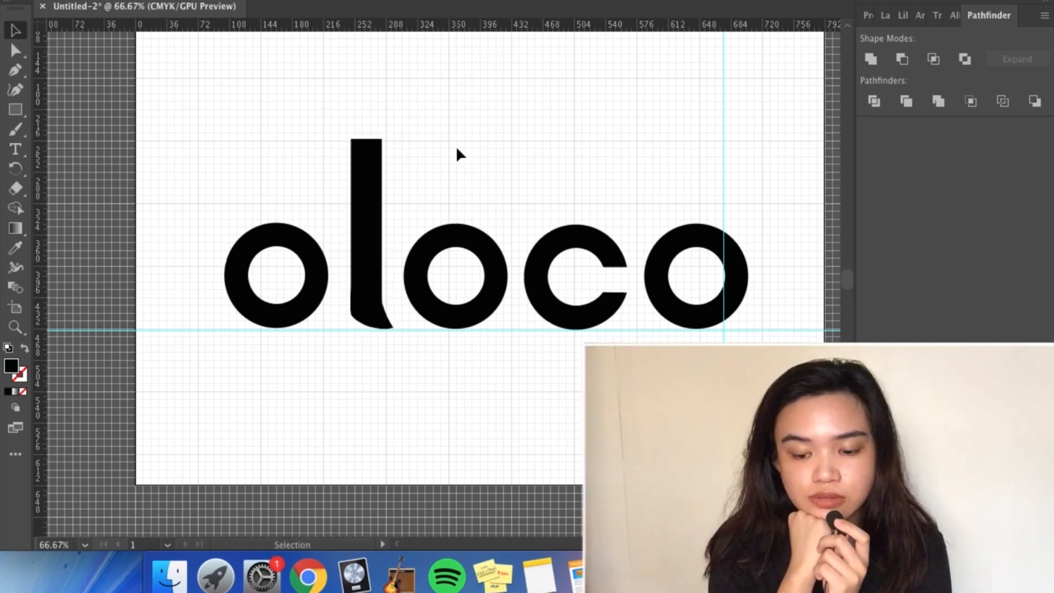
Paste a copy of the l stem above the first ring's left side and erase its upper part with the Eraser tool.
key(super+v)
drag(441, 220, 190, 83)
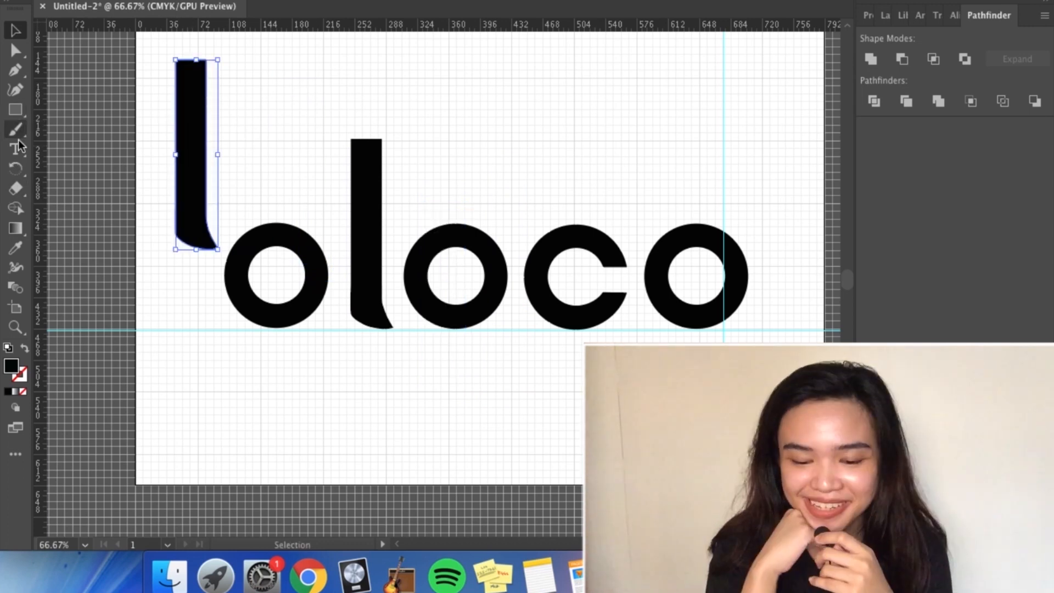
click(15, 190)
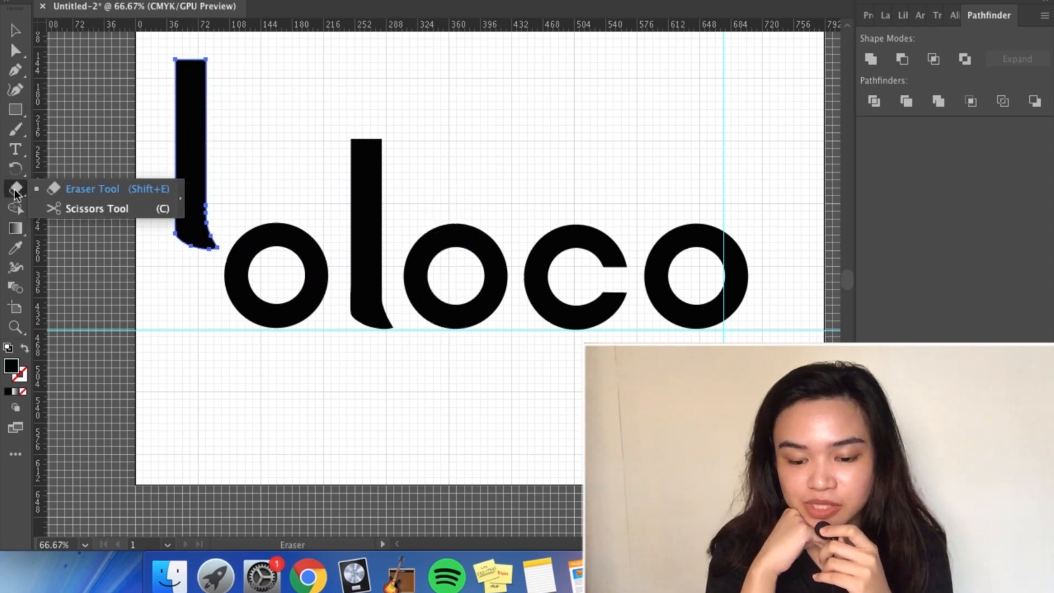
click(67, 192)
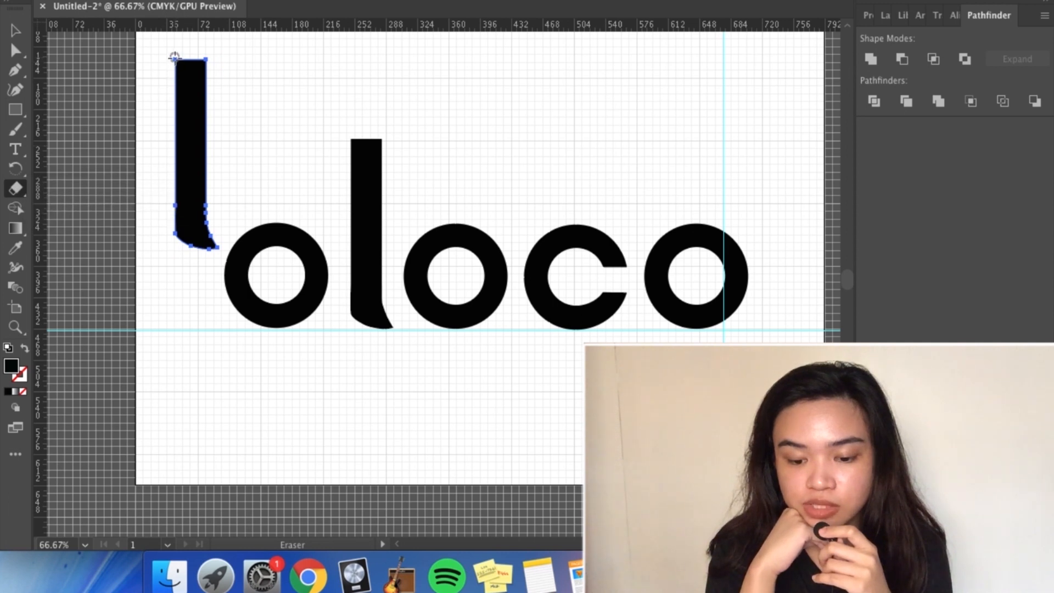
mouse_move(171, 58)
mouse_down()
mouse_move(218, 77)
mouse_move(164, 110)
mouse_up()
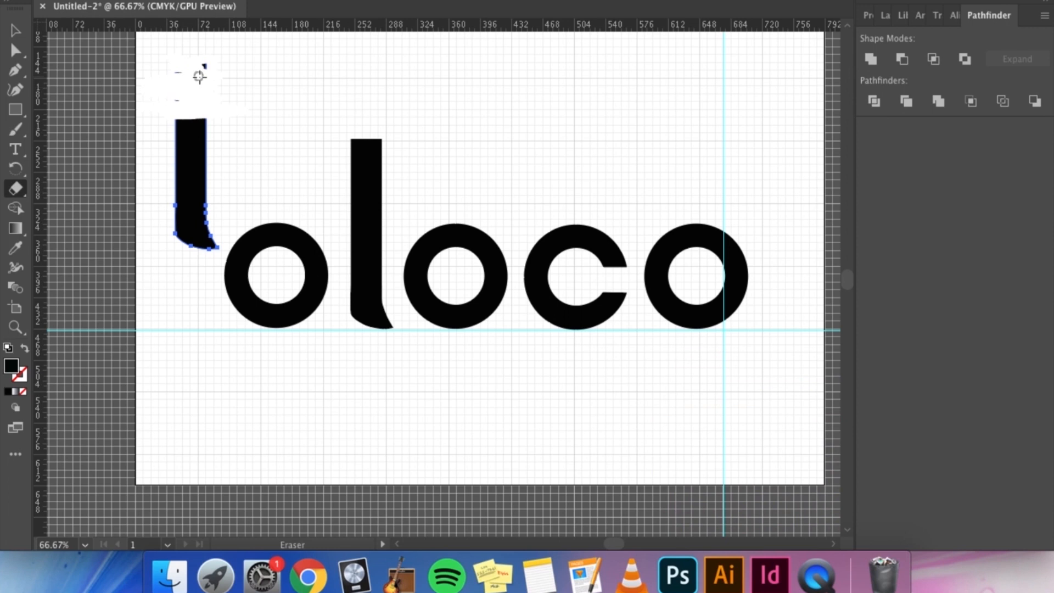
Move the shortened stem against the last ring's right side to form an a.
key(v)
drag(197, 181, 759, 250)
scroll(478, 230, right, 3)
drag(477, 225, 477, 224)
Reduce the a stem's height to meet the ring's upper edge and nudge it left and up into alignment.
key(super+equal)
key(super+equal)
drag(439, 131, 433, 176)
key(Left)
key(Left)
key(Left)
key(Up)
key(Up)
key(Up)
click(432, 218)
click(545, 248)
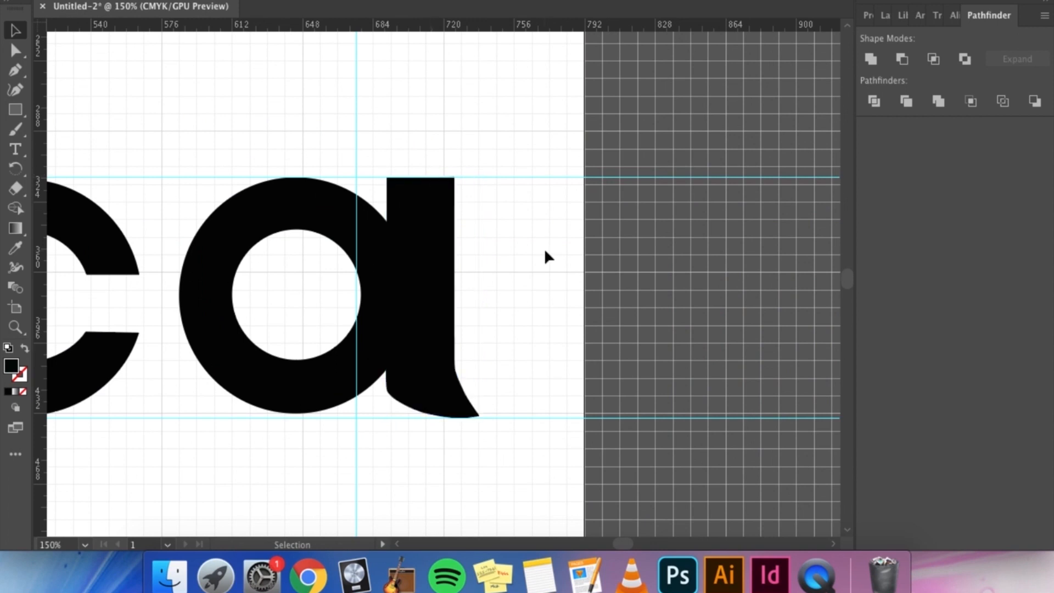
Shift the a's stem slightly further left so it overlaps the ring more.
key(super+minus)
key(super+minus)
key(super+minus)
key(super+minus)
key(super+equal)
key(super+equal)
key(super+equal)
key(super+equal)
drag(436, 319, 432, 319)
click(532, 324)
key(super+minus)
key(super+minus)
key(super+minus)
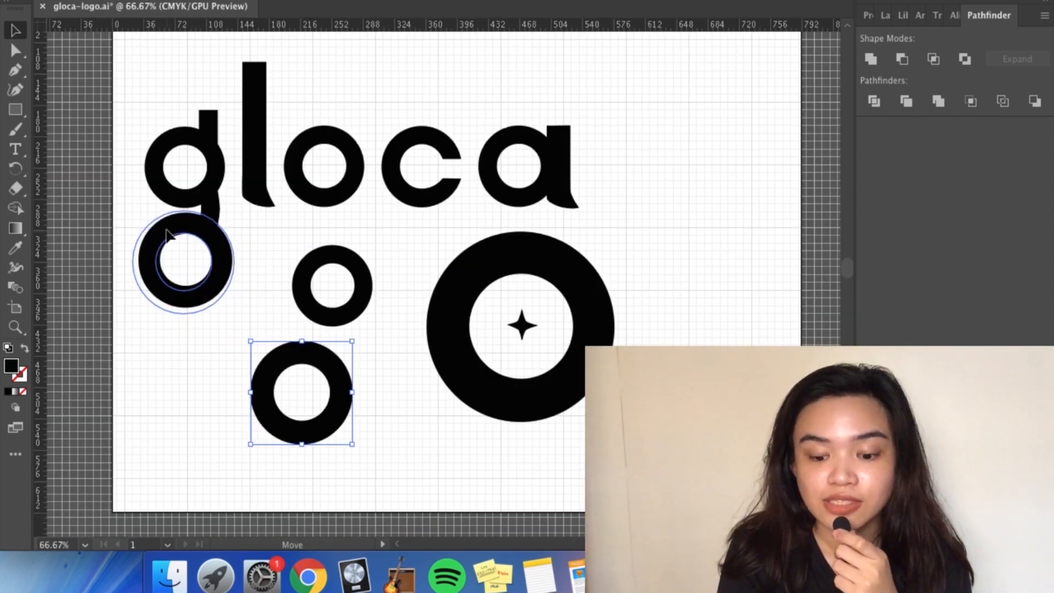
Move the lower spare ring slightly left and scale it down a little.
mouse_move(294, 376)
mouse_down()
mouse_move(245, 331)
mouse_move(279, 378)
mouse_up()
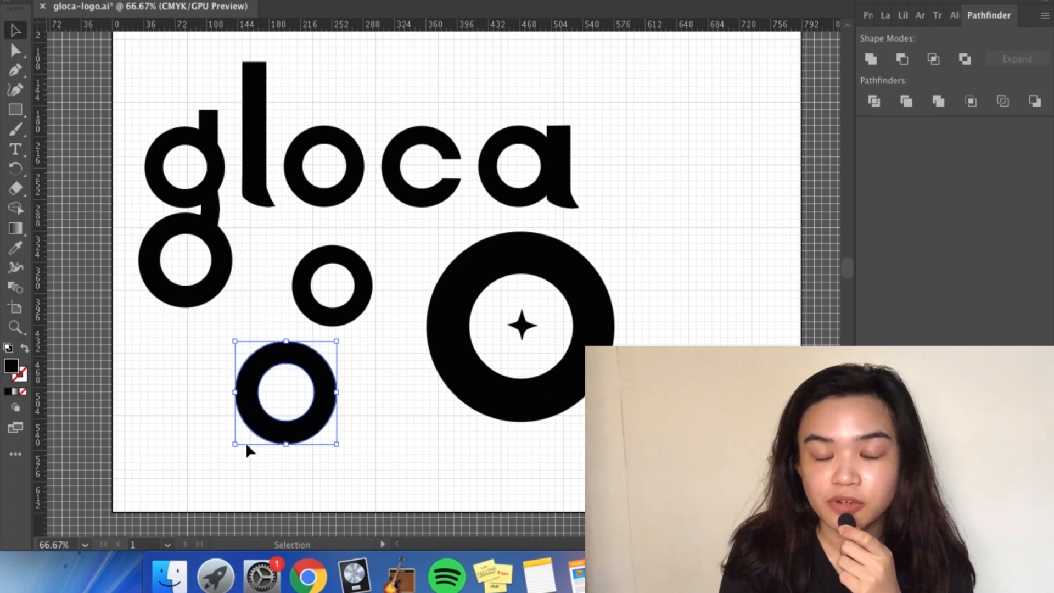
drag(234, 447, 237, 442)
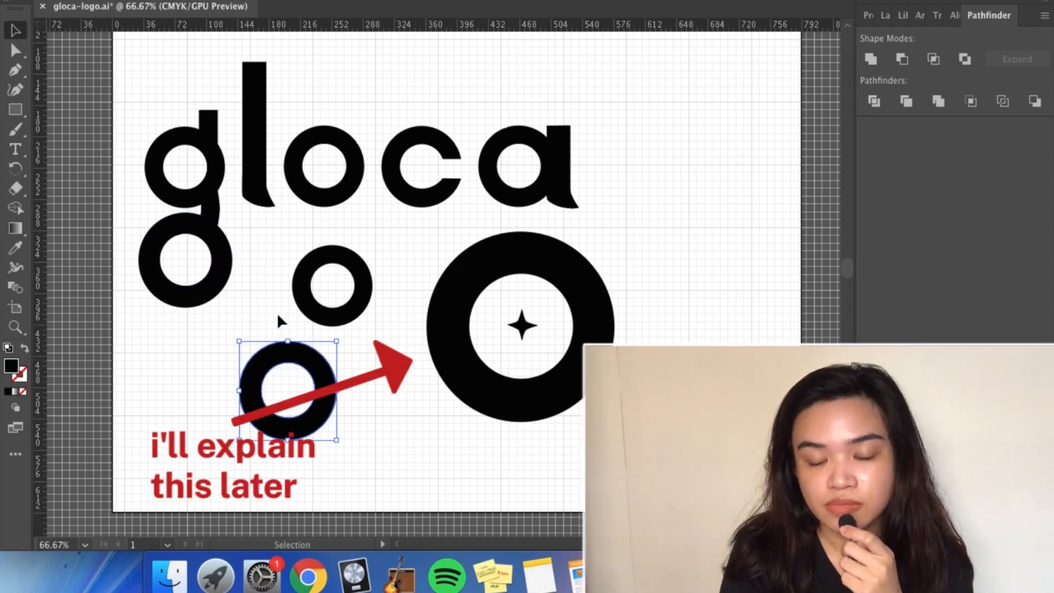
click(245, 316)
Add a rectangular ear to the small spare ring's upper right and a matching link stem beneath its lower left.
click(16, 109)
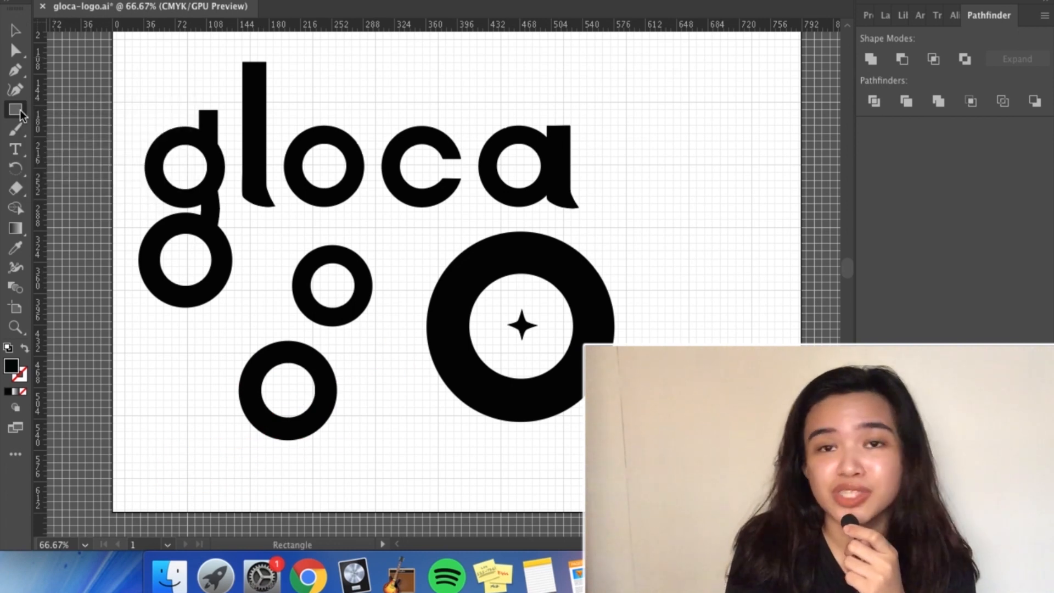
click(21, 109)
click(64, 111)
key(super+equal)
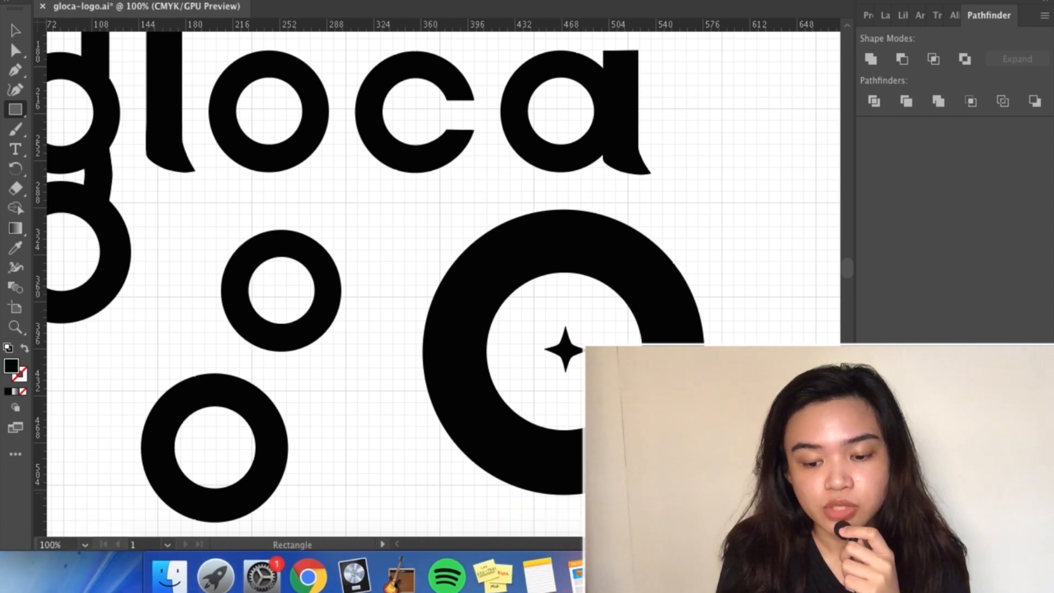
scroll(548, 442, left, 5)
scroll(440, 254, up, 1)
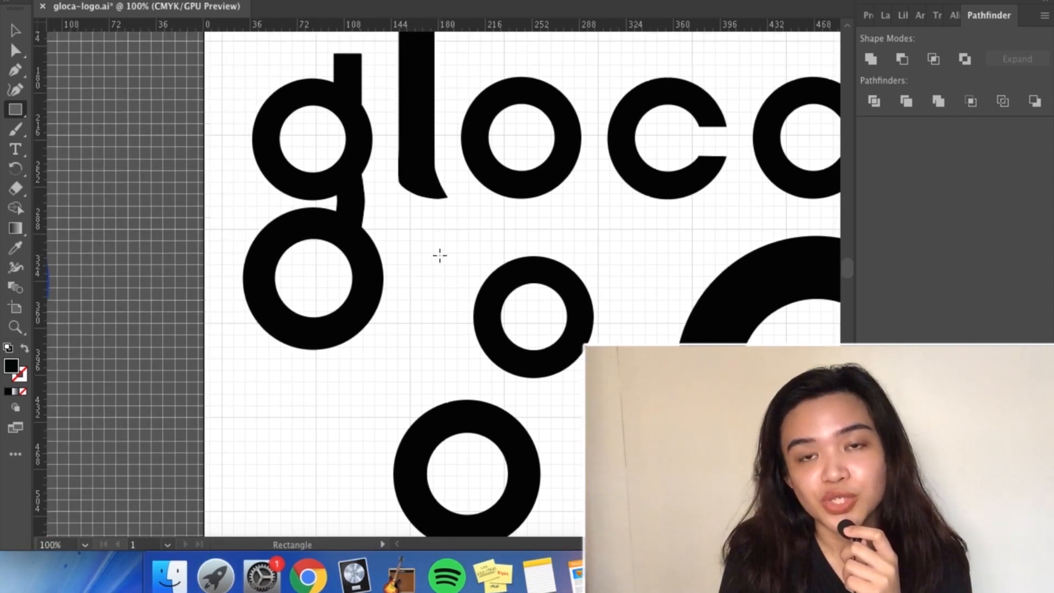
scroll(336, 92, up, 1)
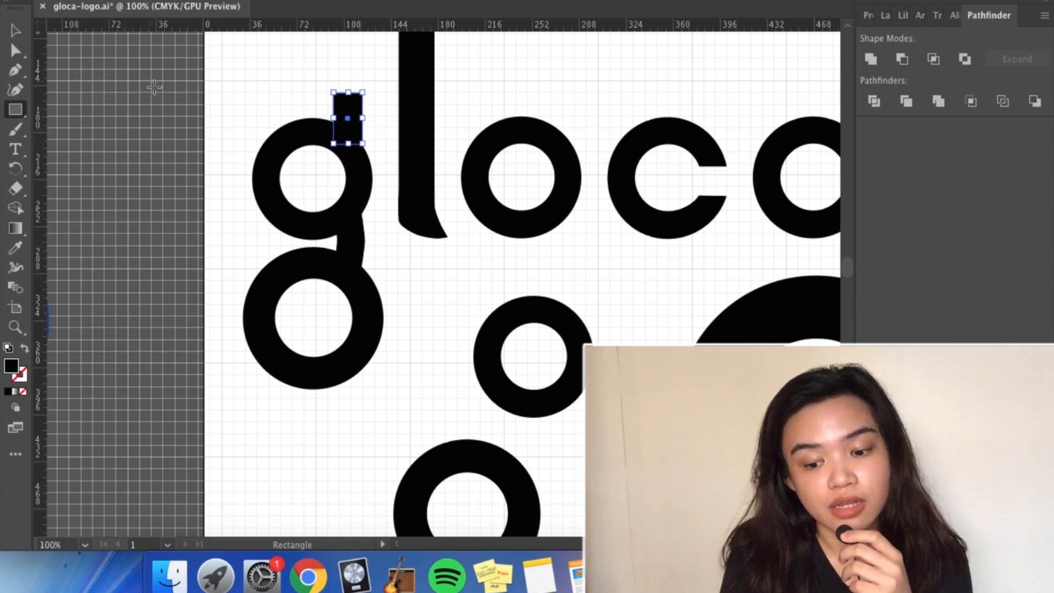
drag(352, 124, 511, 331)
scroll(510, 331, down, 5)
click(572, 345)
scroll(573, 343, down, 5)
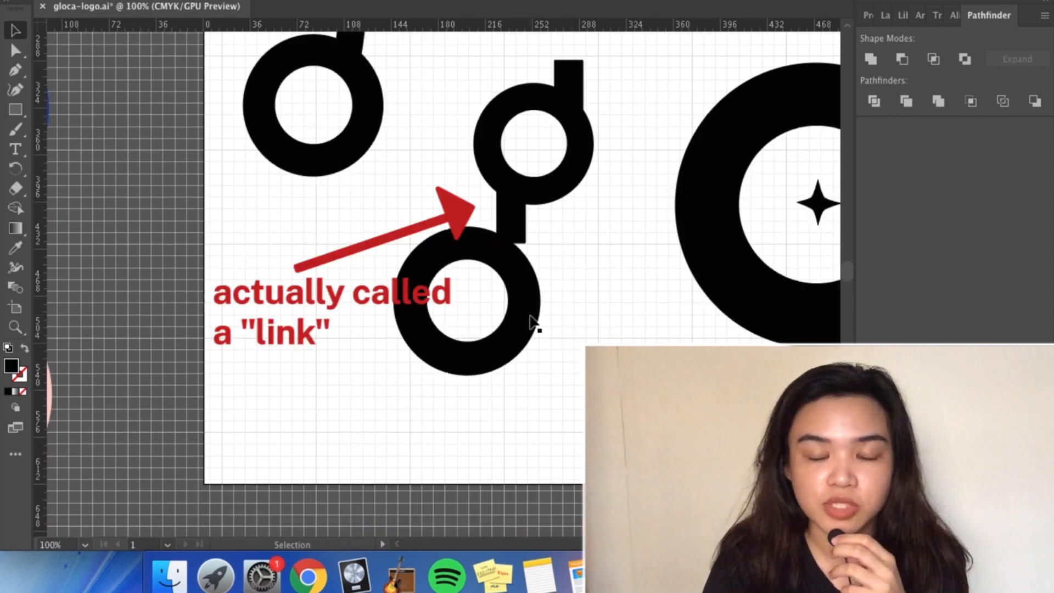
Move the larger spare ring right so it sits beneath the link, and nudge it slightly further right.
drag(423, 280, 483, 279)
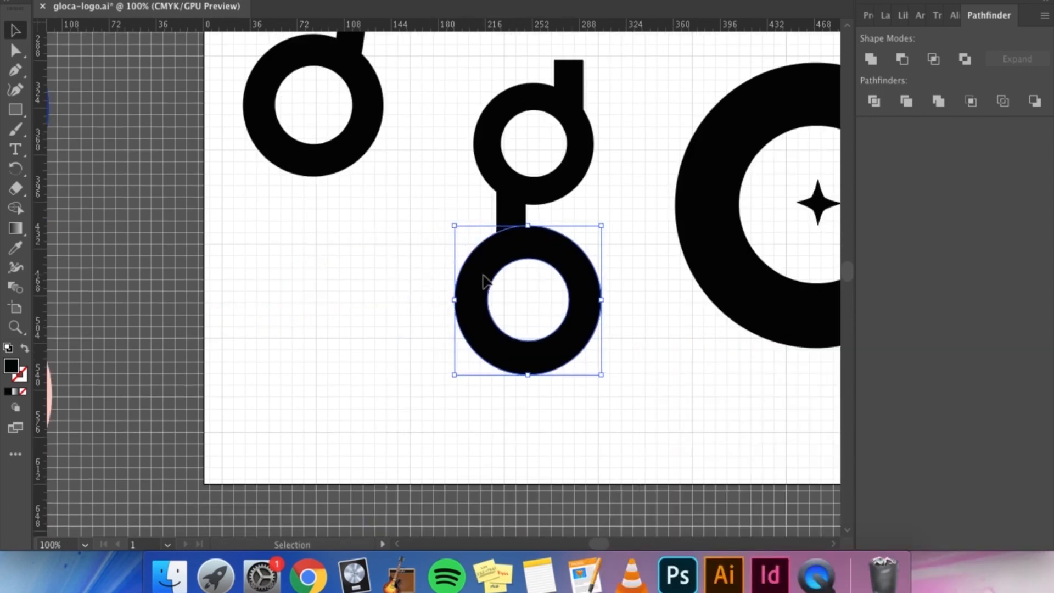
key(Right)
key(Right)
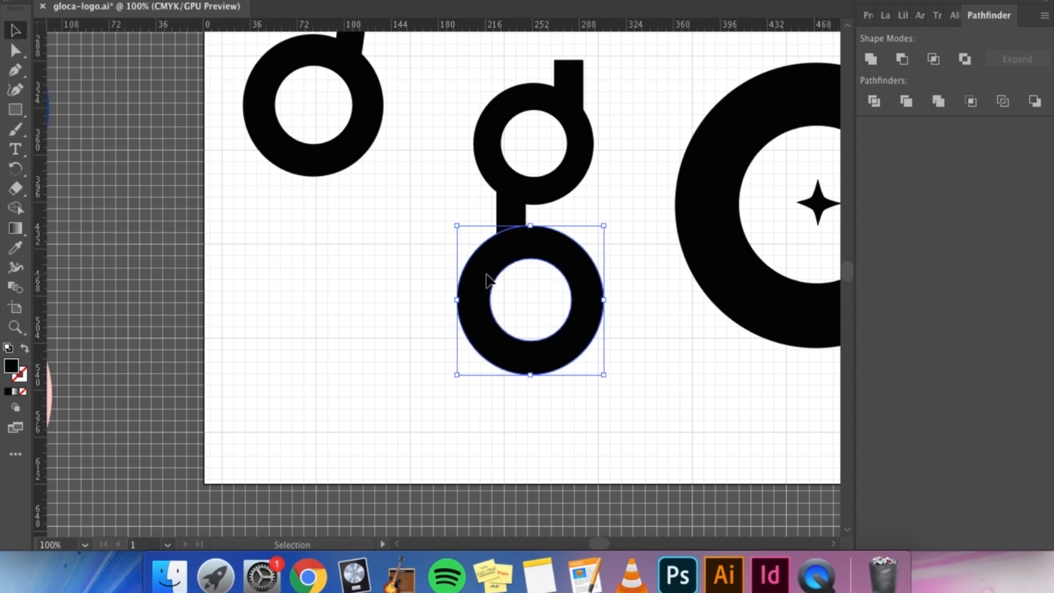
click(417, 262)
Add a smooth anchor point midway along the link's left edge and pull it outward to bulge that side.
key(a)
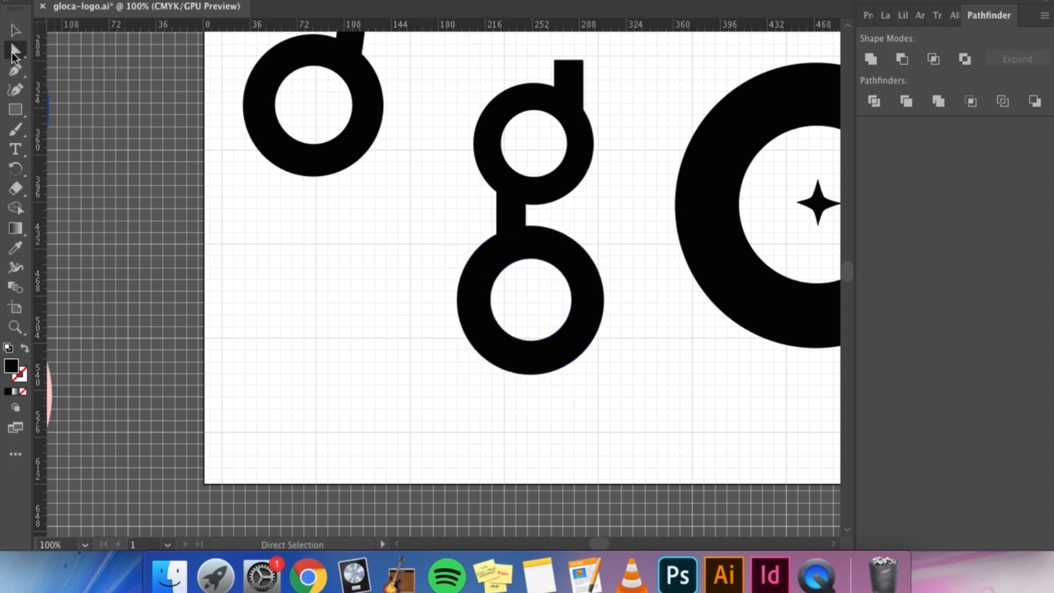
key(super+equal)
key(super+equal)
key(super+equal)
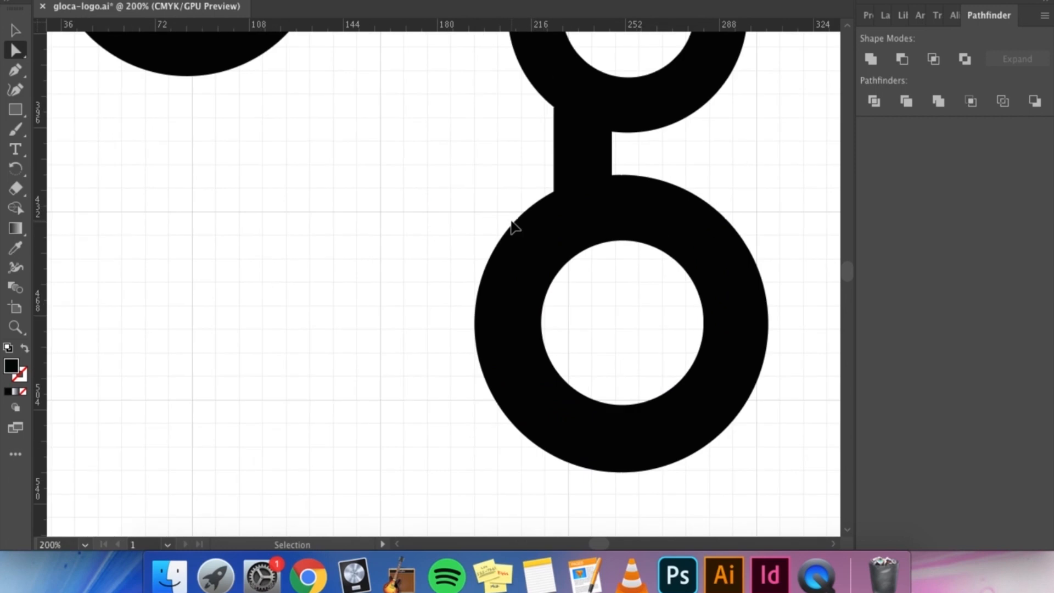
scroll(596, 541, right, 5)
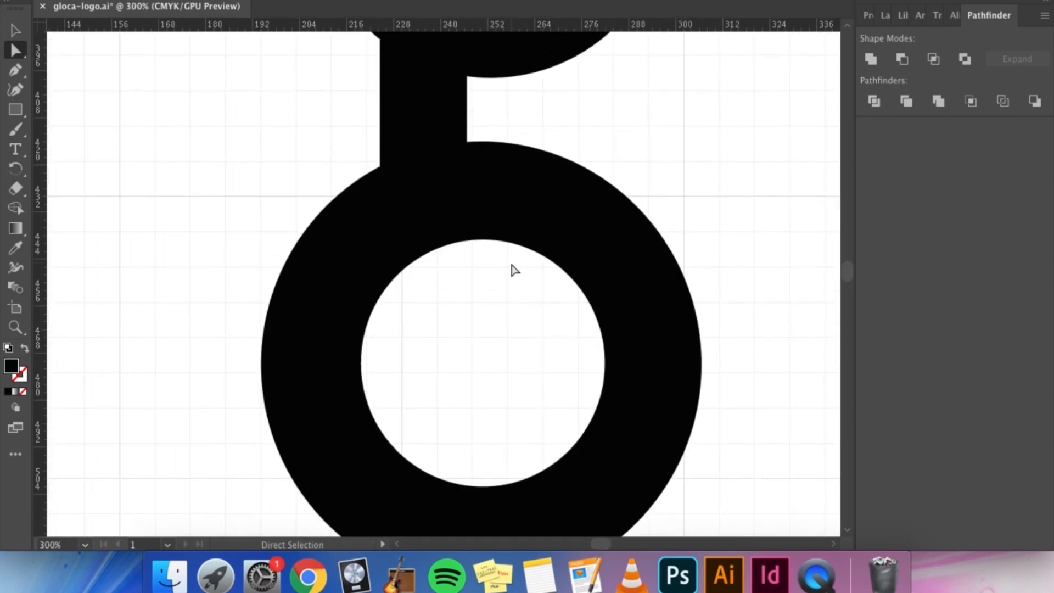
scroll(510, 271, up, 4)
click(407, 202)
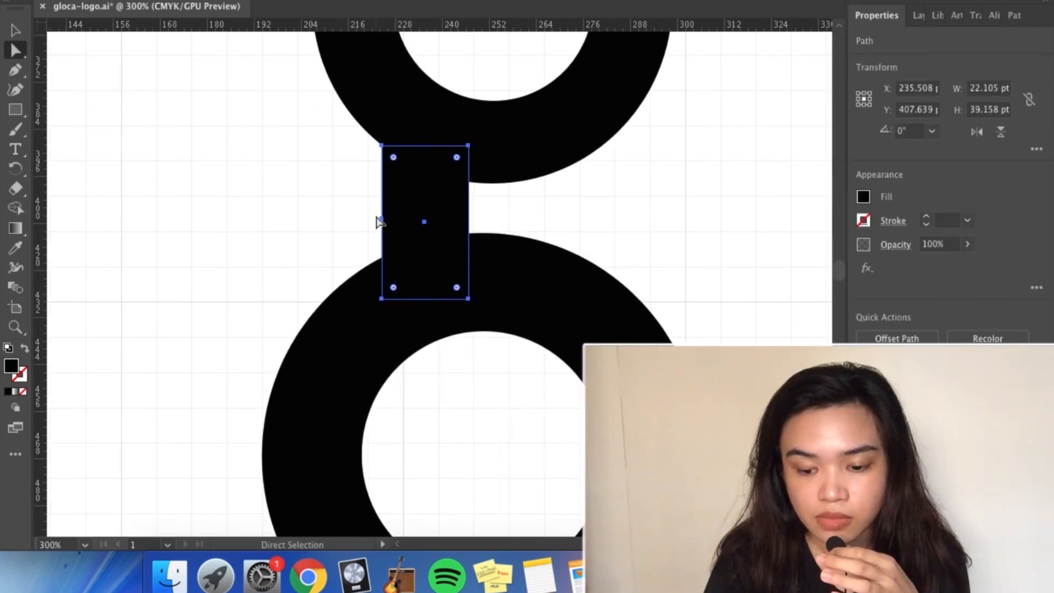
click(382, 220)
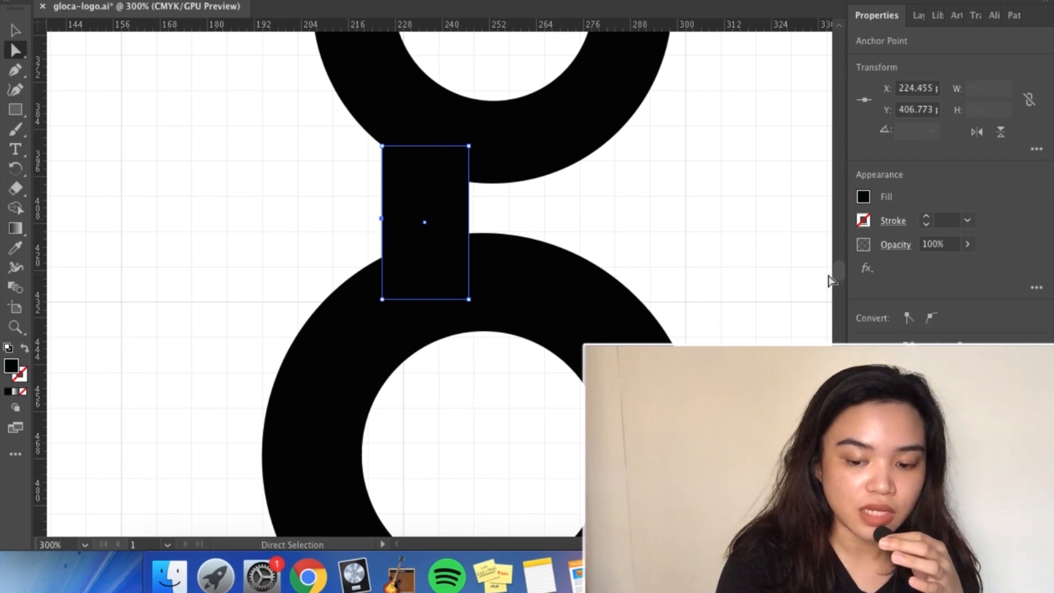
click(932, 318)
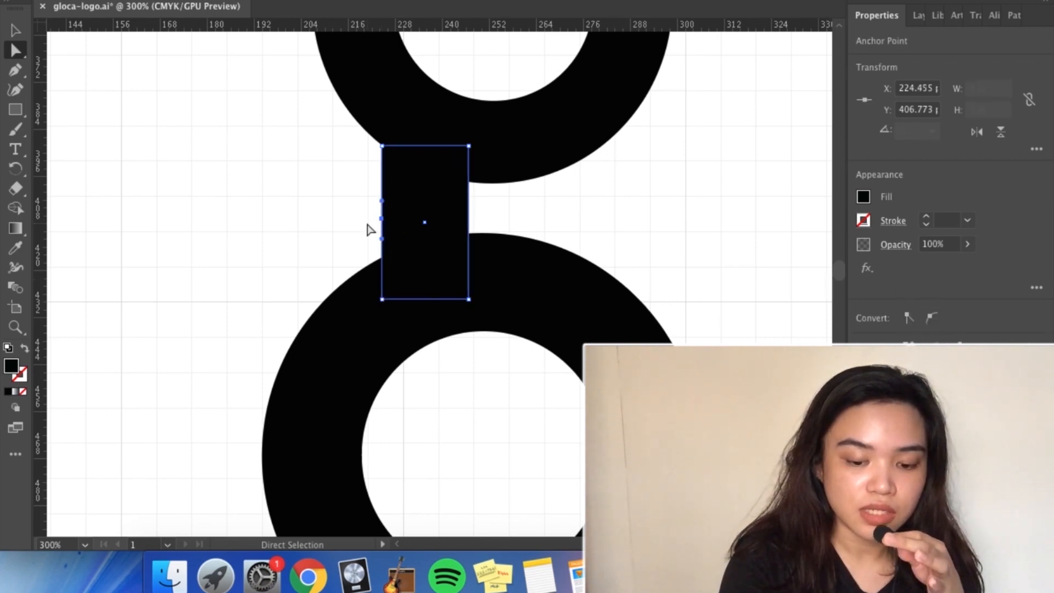
drag(382, 218, 369, 218)
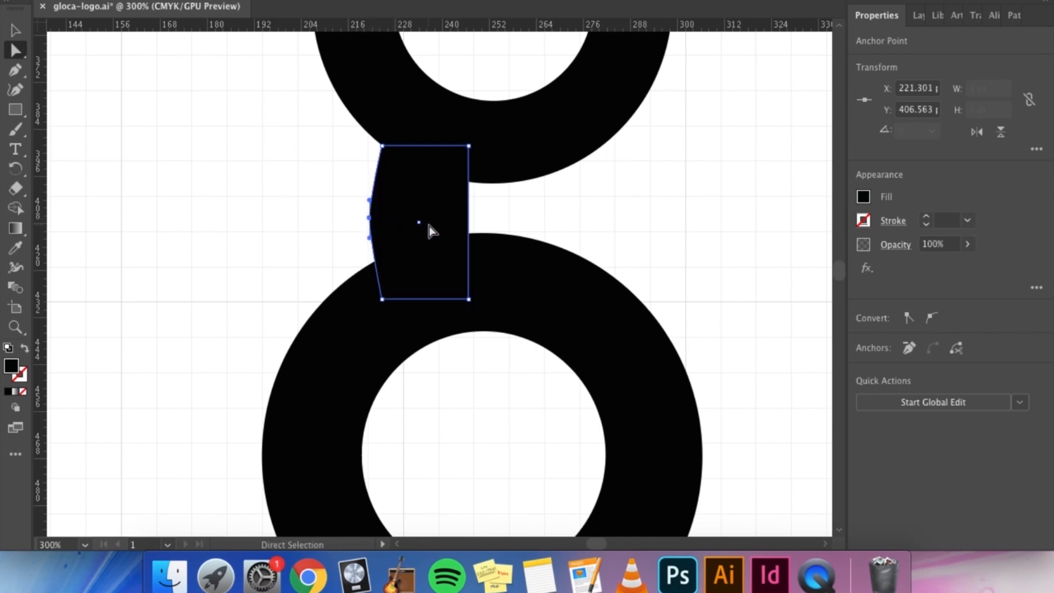
Add a smooth anchor point midway along the link's right edge and pull it inward to match the left curve.
click(15, 69)
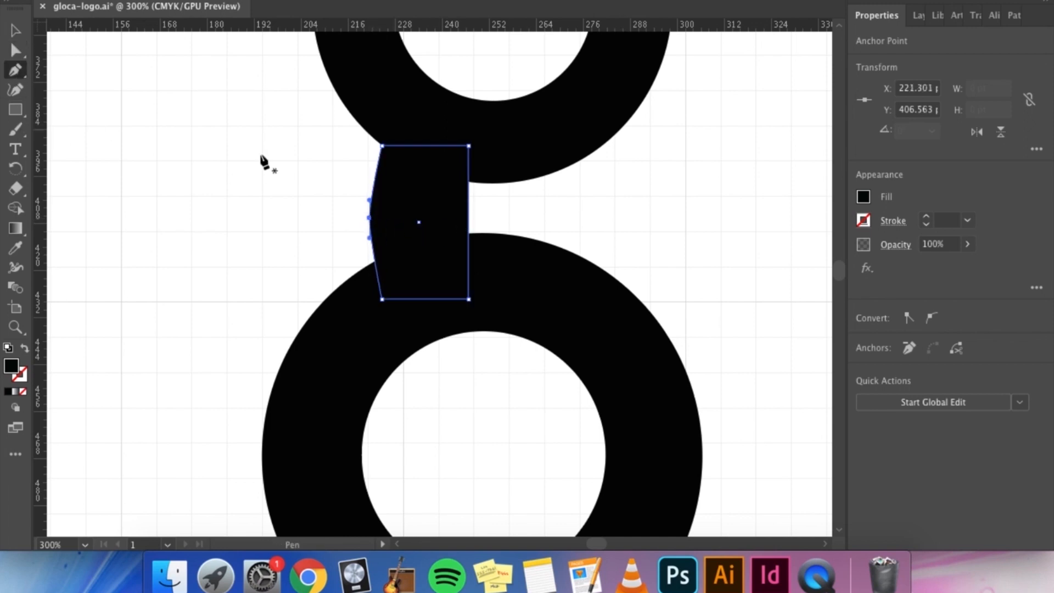
key(super+equal)
key(super+equal)
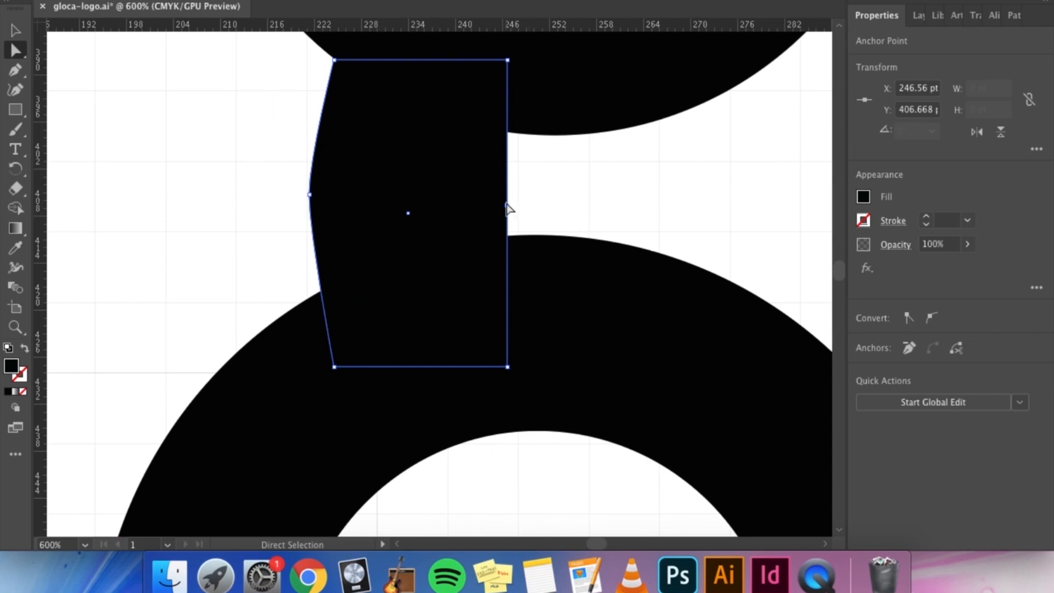
click(932, 318)
drag(507, 206, 470, 201)
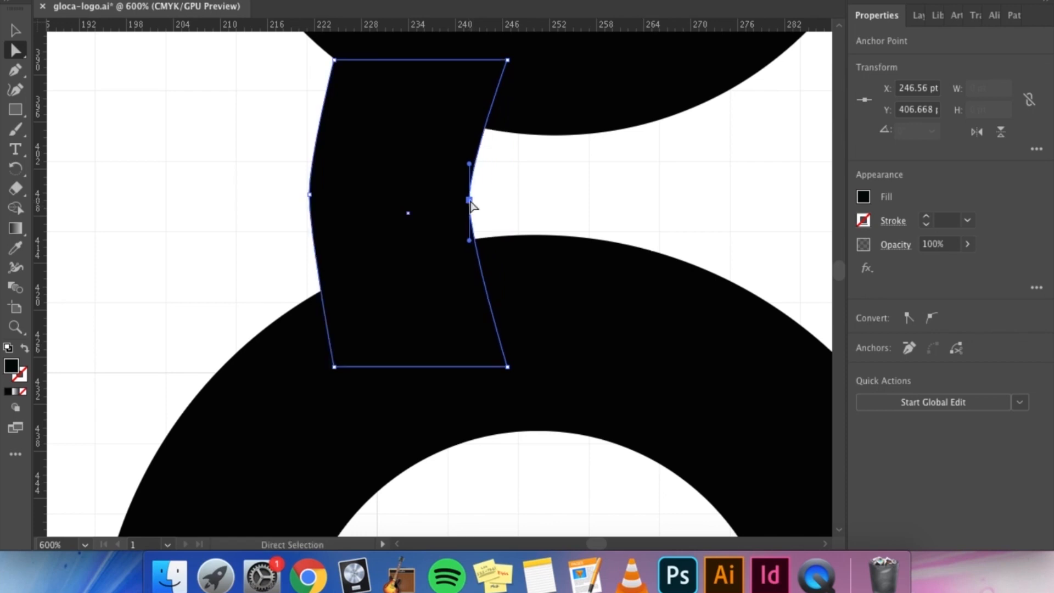
click(254, 198)
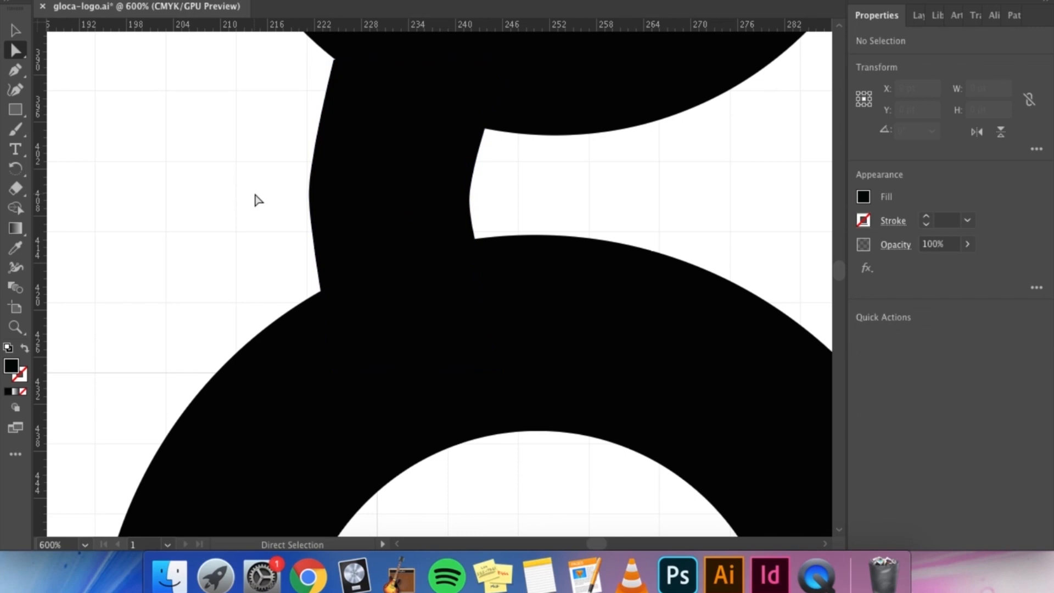
Move the curved link slightly upward so its upper left corner tucks into the small ring.
click(347, 147)
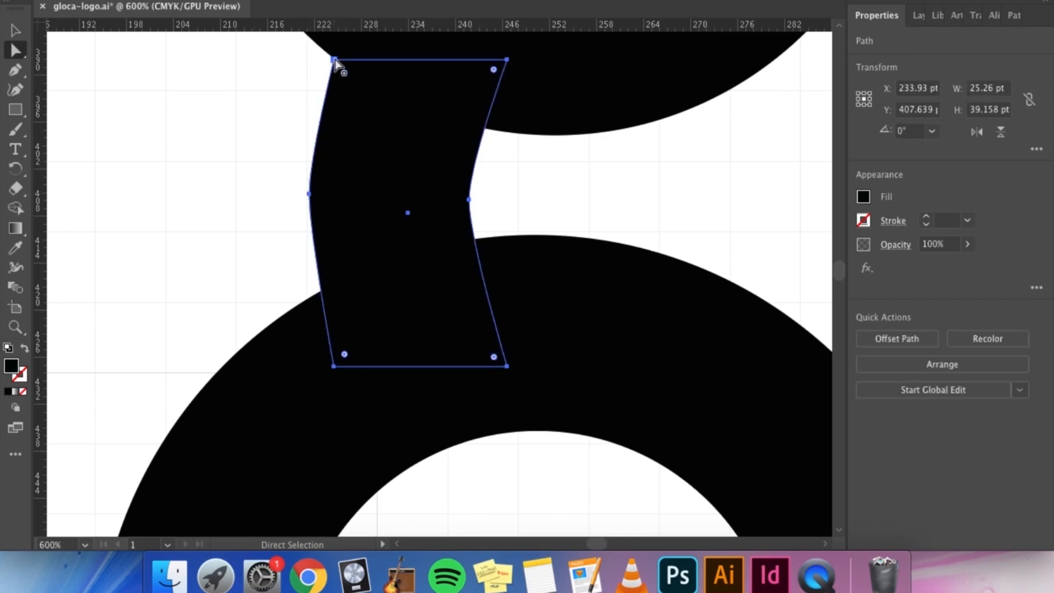
drag(335, 59, 335, 53)
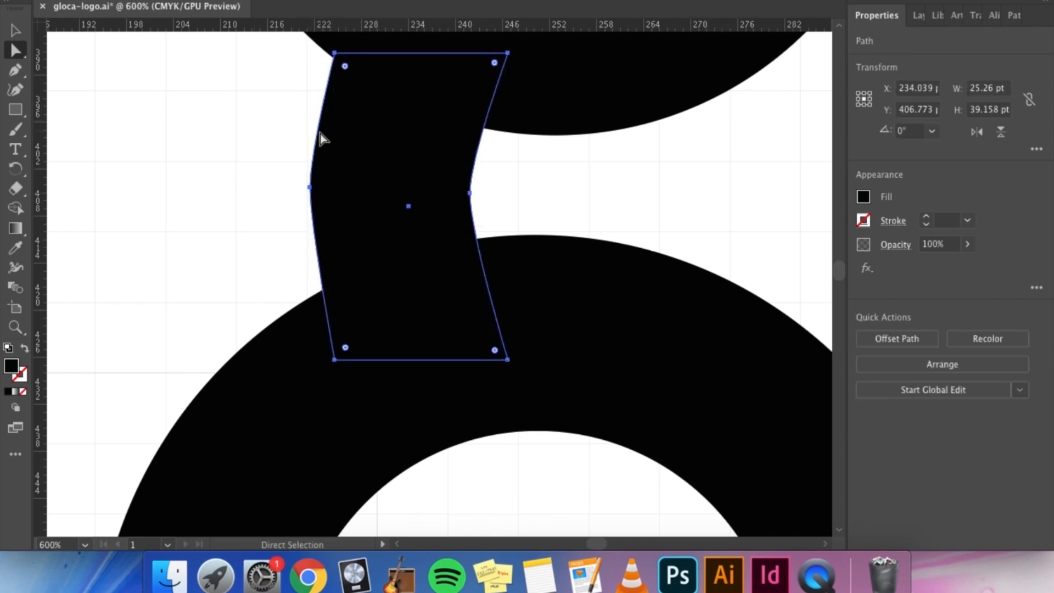
click(15, 30)
click(144, 155)
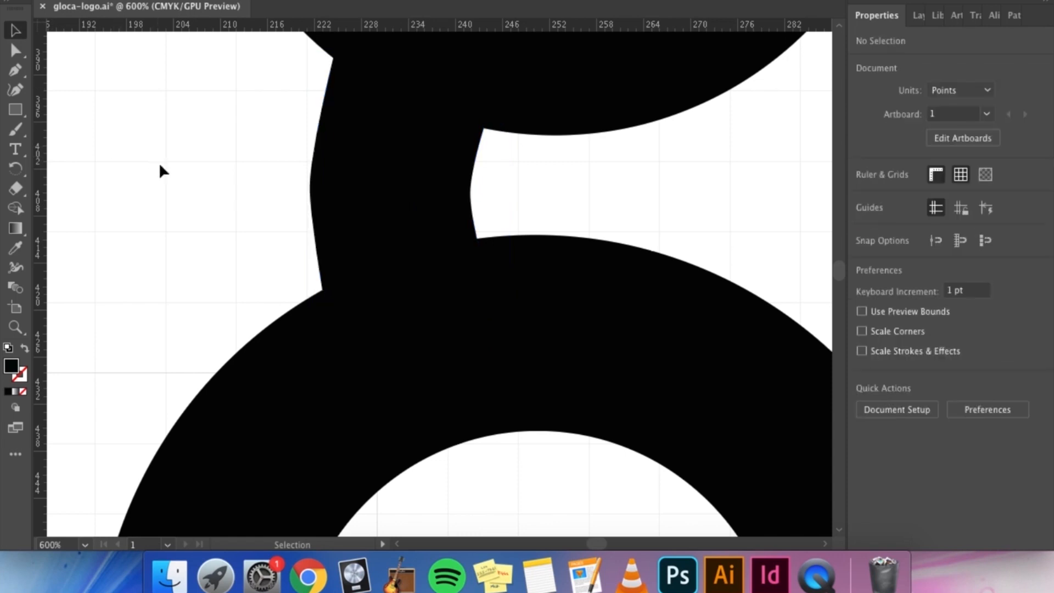
Examine the curved link's joins up close and compare the new g with the gloca wordmark.
key(super+minus)
key(super+minus)
key(super+minus)
key(super+minus)
key(super+minus)
key(super+minus)
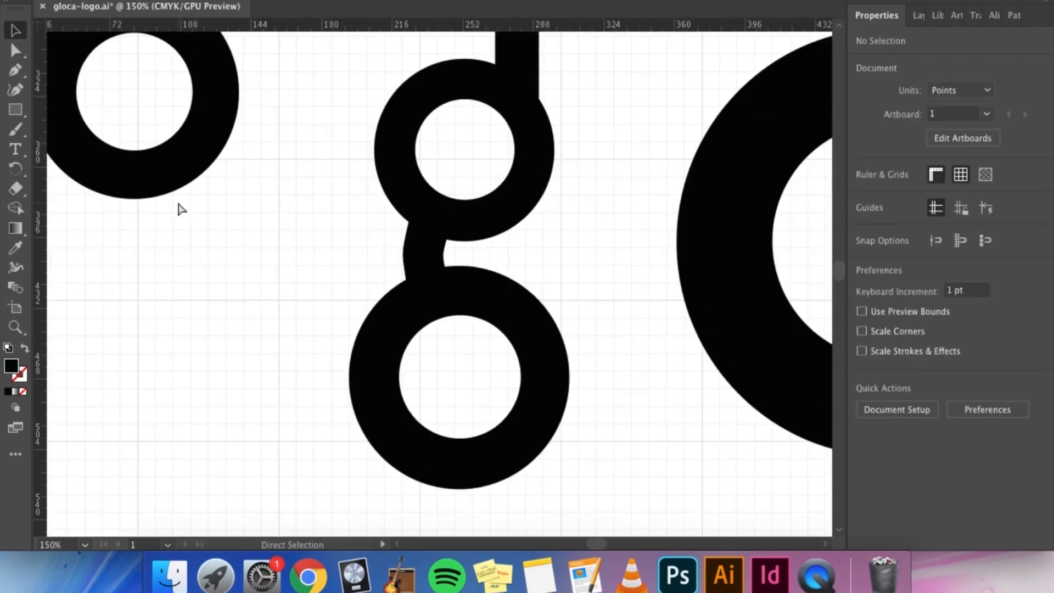
key(super+equal)
key(super+equal)
key(super+equal)
key(super+equal)
key(super+equal)
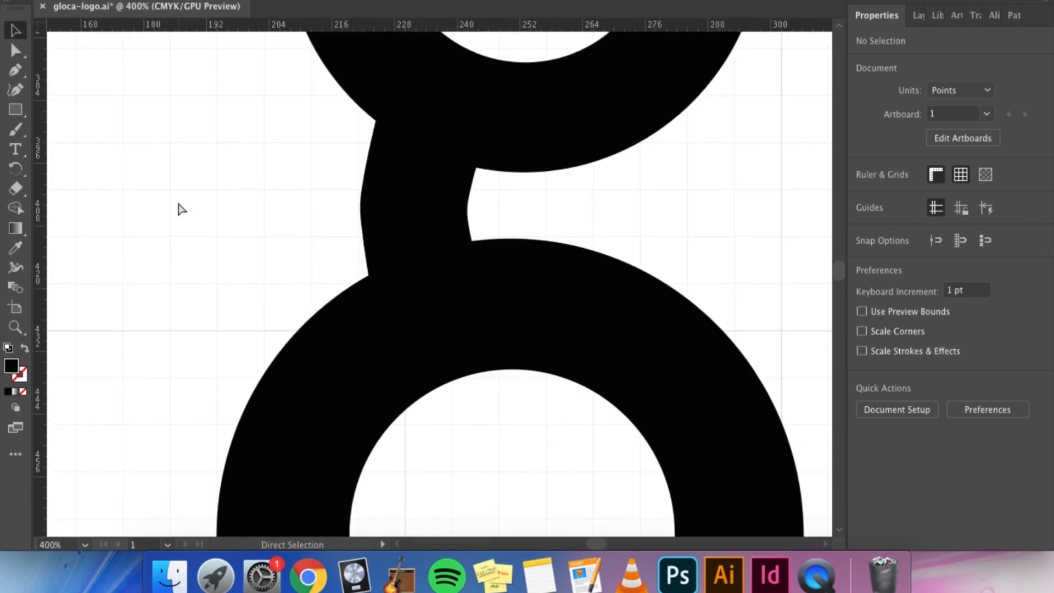
key(super+minus)
key(super+minus)
key(super+minus)
key(super+minus)
key(super+minus)
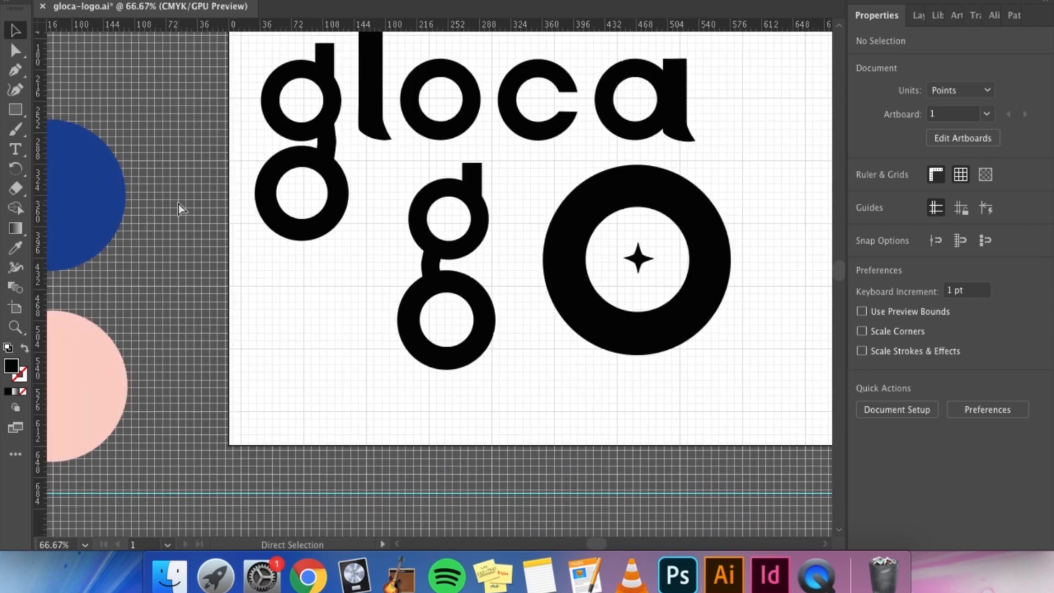
key(super+minus)
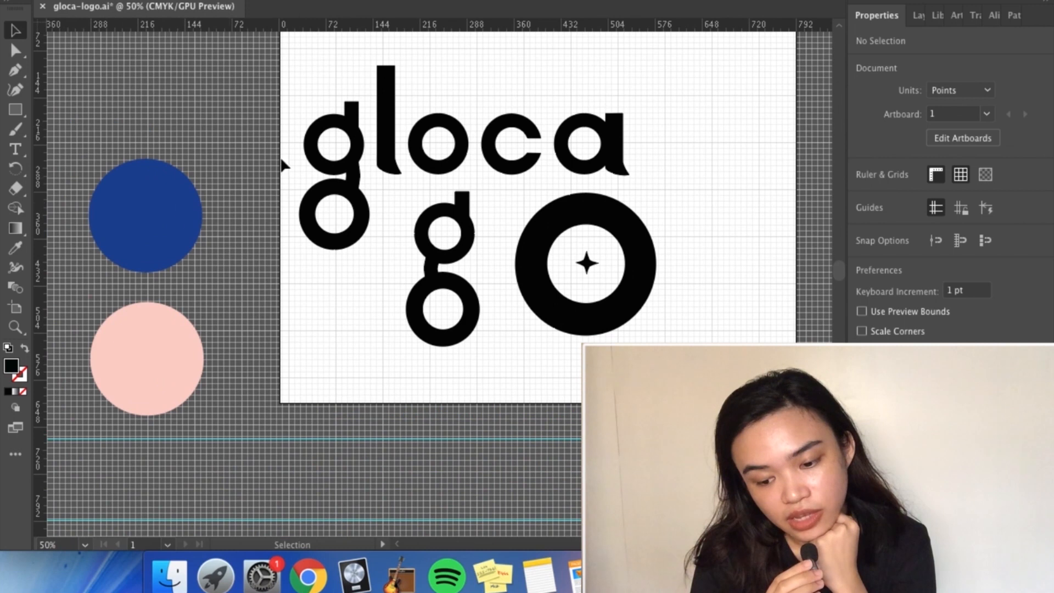
Delete the original g at the start of the wordmark and reposition the new g's pieces.
click(353, 134)
key(Delete)
drag(406, 194, 365, 172)
key(super+shift+a)
drag(456, 137, 459, 176)
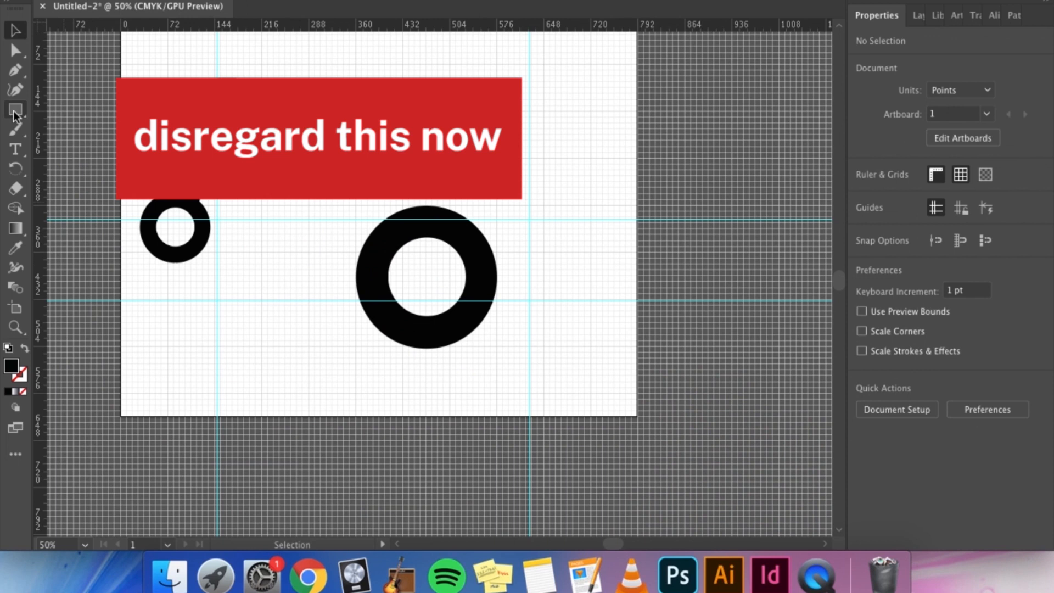
In the Untitled-2 document, draw a closed four-point diamond about 35 pt wide below the large ring's lower left with the Pen tool.
click(14, 112)
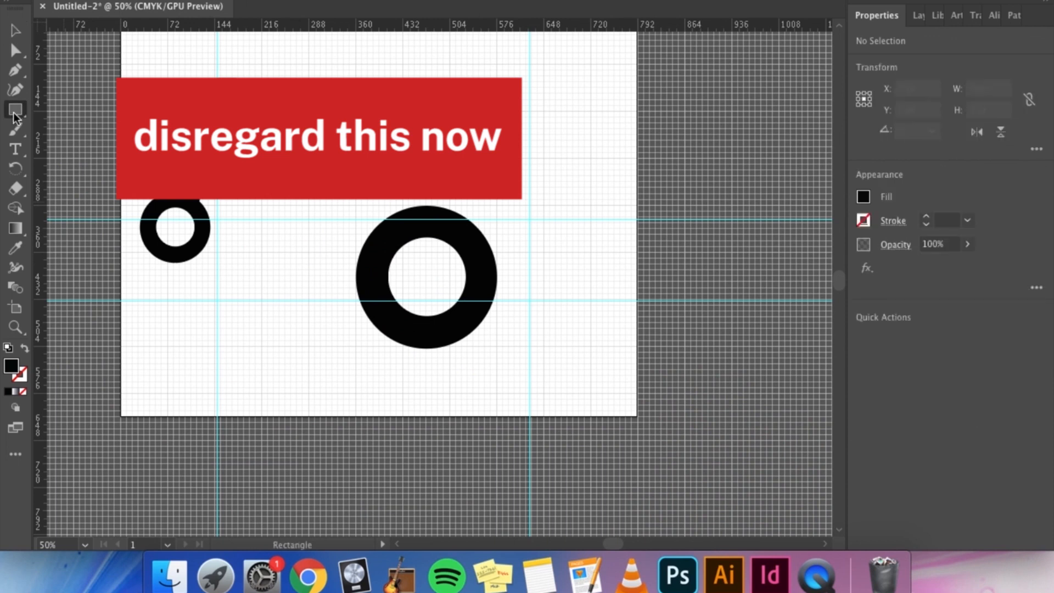
click(15, 113)
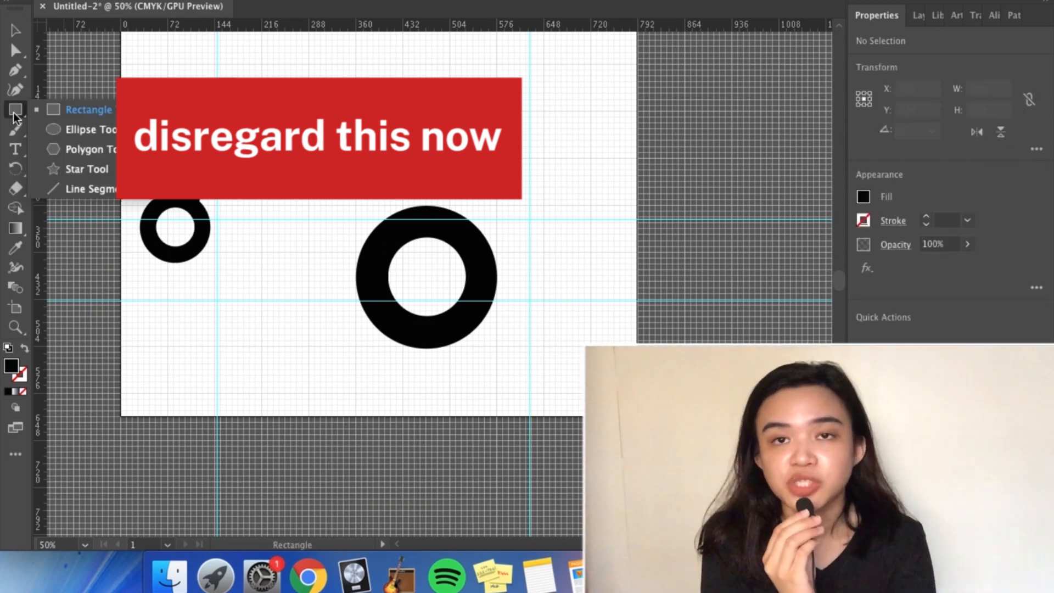
click(13, 73)
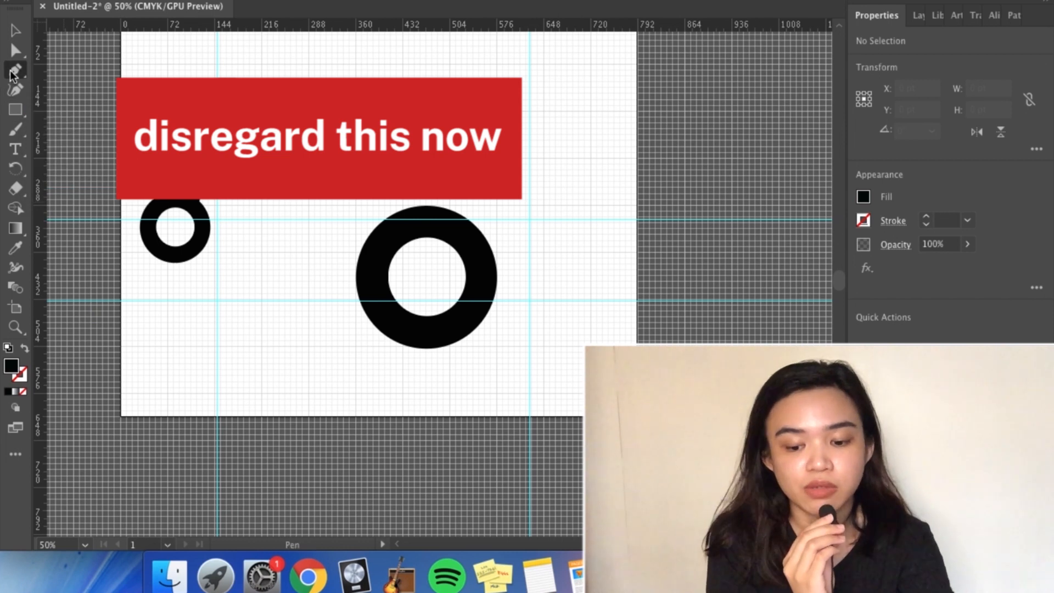
key(super+equal)
key(super+equal)
key(super+equal)
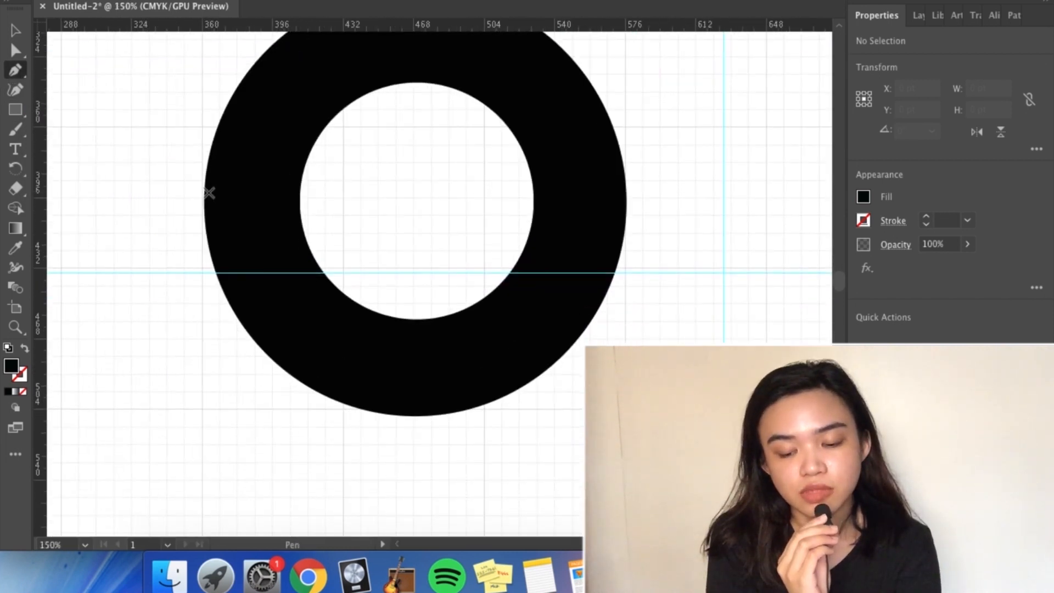
scroll(210, 192, down, 5)
click(236, 270)
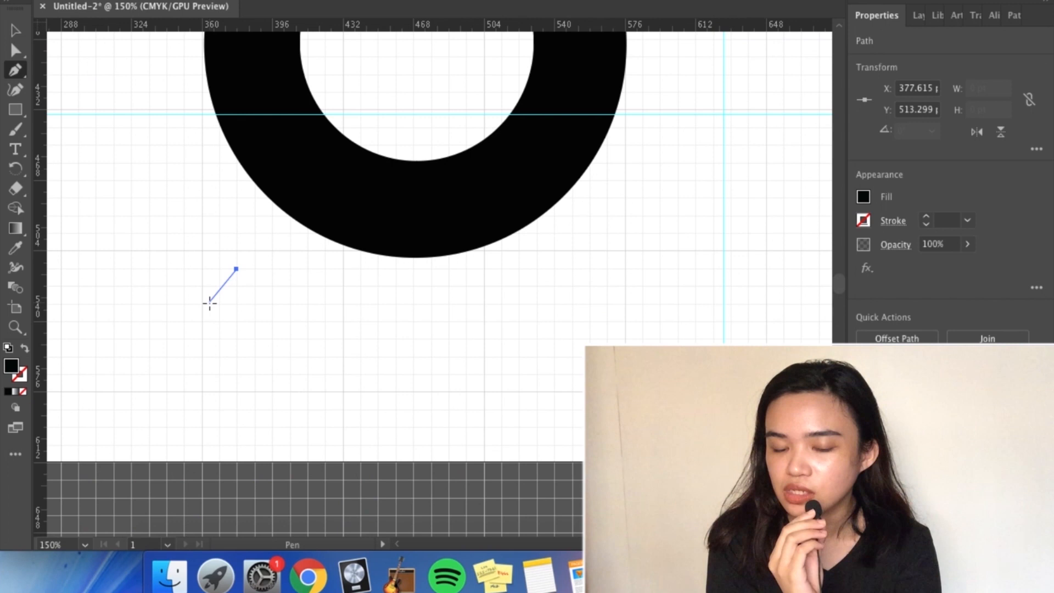
click(206, 304)
click(236, 339)
click(272, 304)
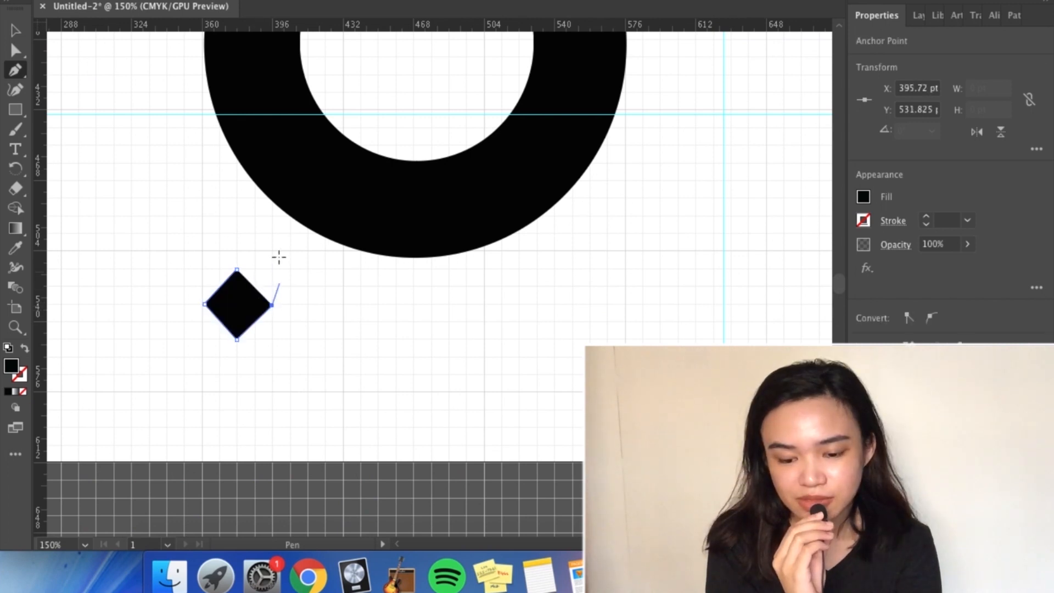
super+click(236, 269)
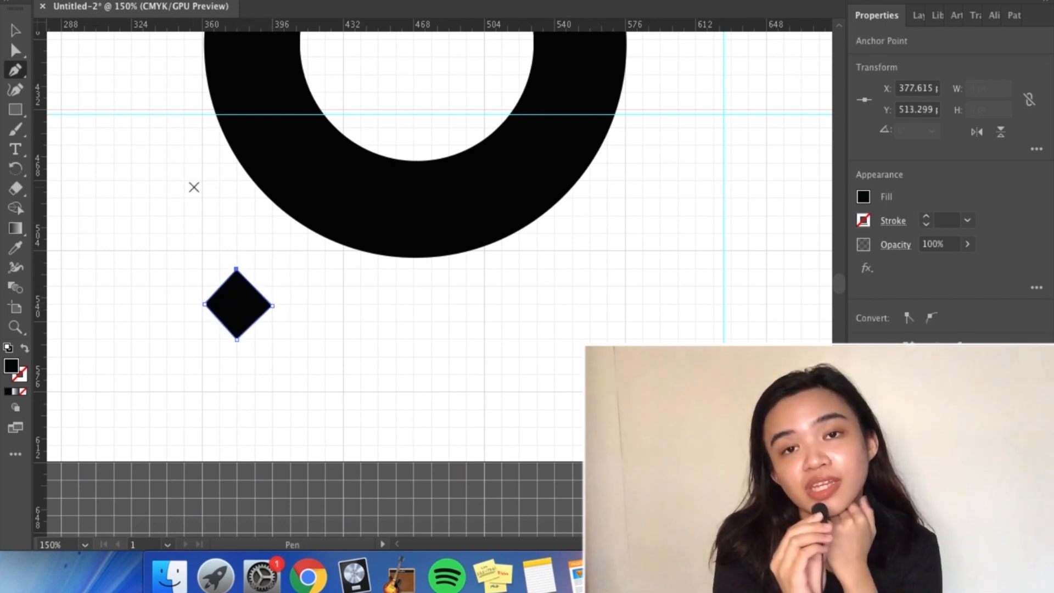
Add anchor points midway along the diamond's straight sides with the Pen tool.
click(17, 54)
key(super+equal)
key(super+equal)
key(super+equal)
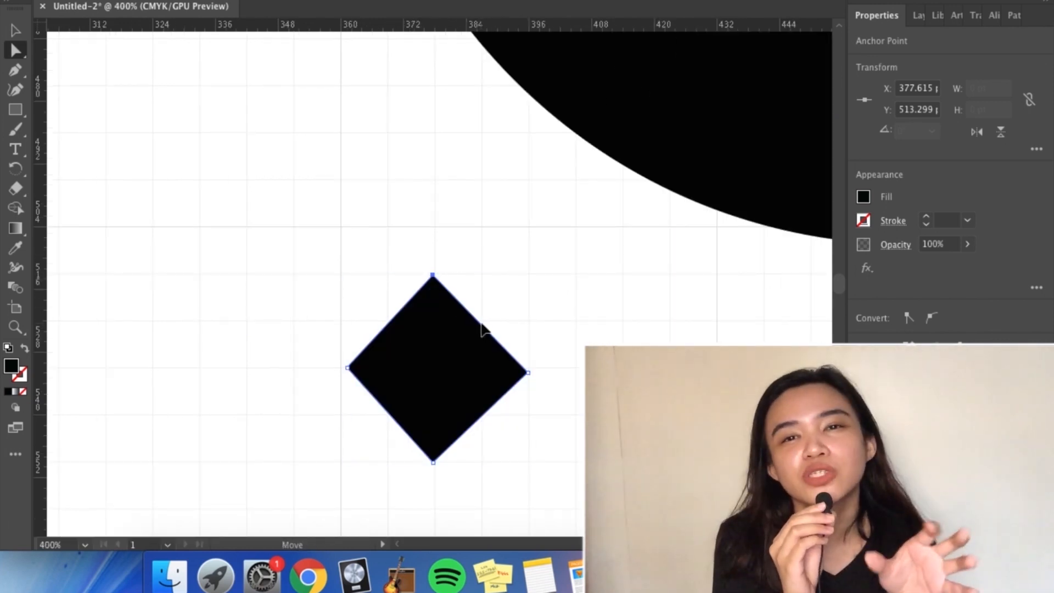
click(15, 70)
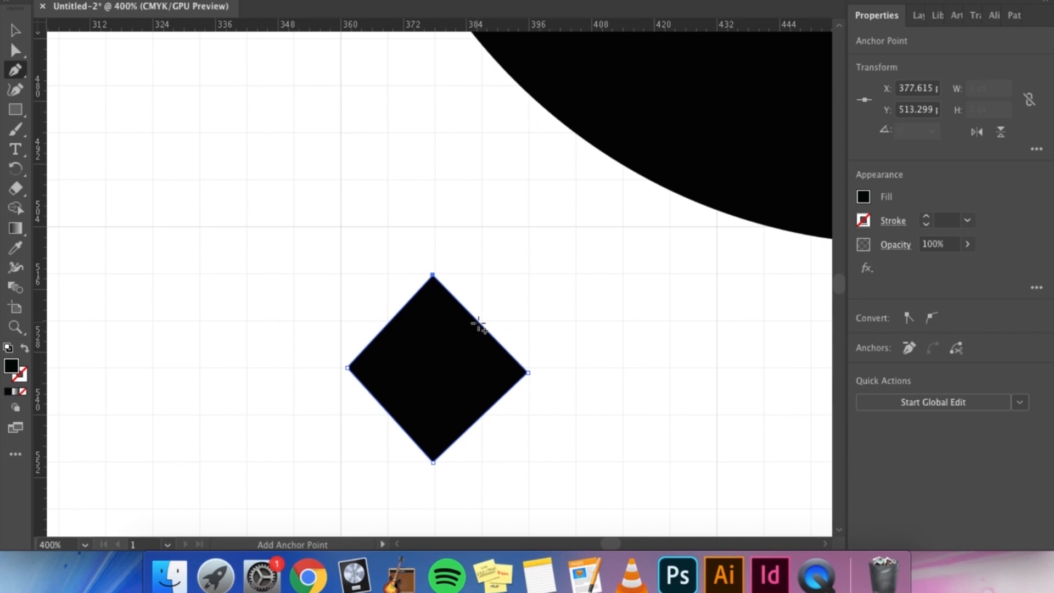
click(478, 323)
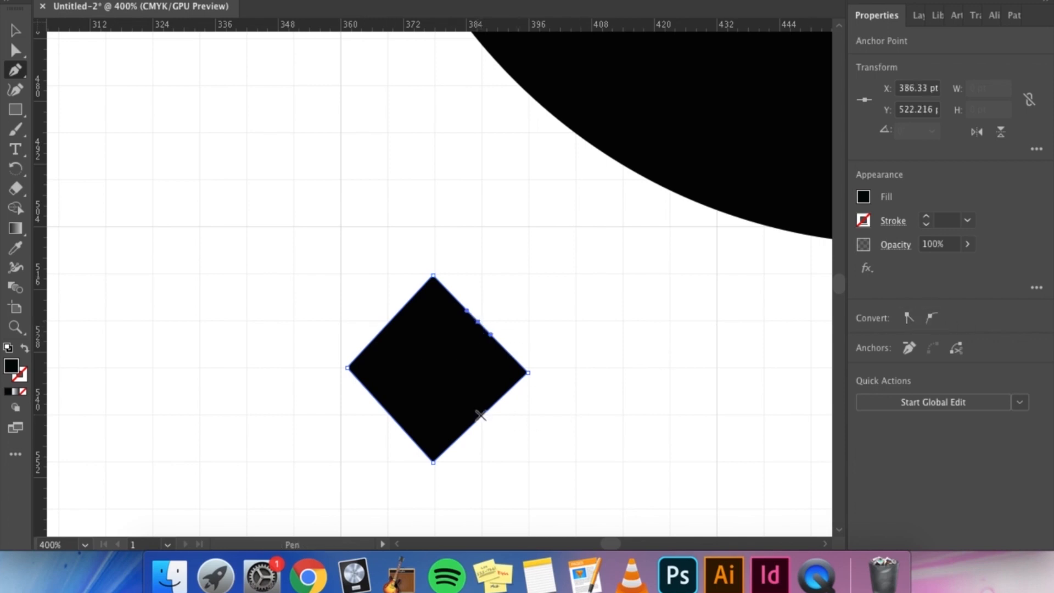
click(480, 418)
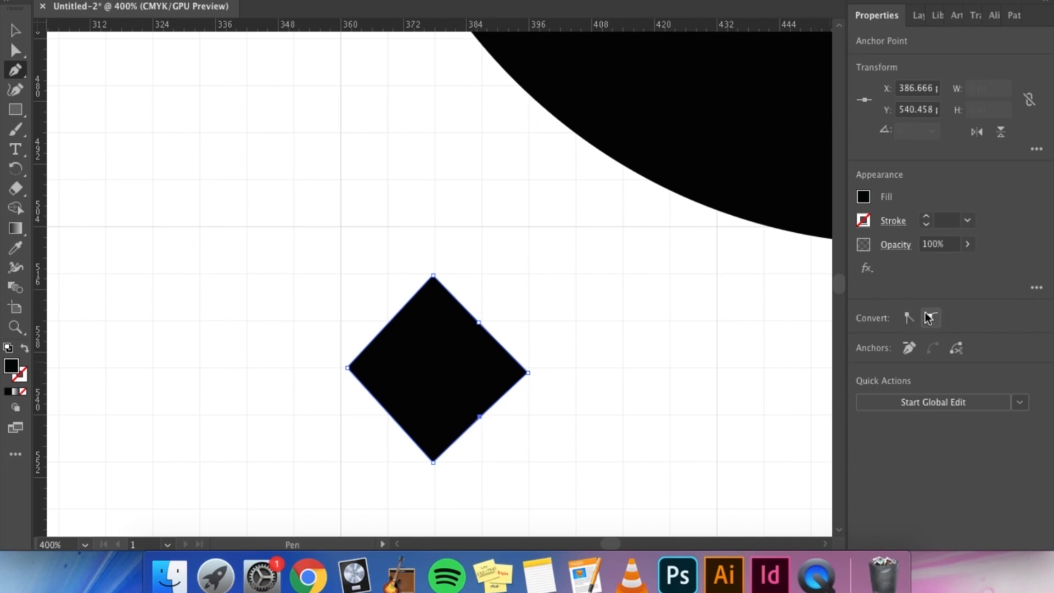
Convert the midpoints of the diamond's two upper sides to smooth anchors and pull them inward into concave curves.
drag(462, 306, 473, 312)
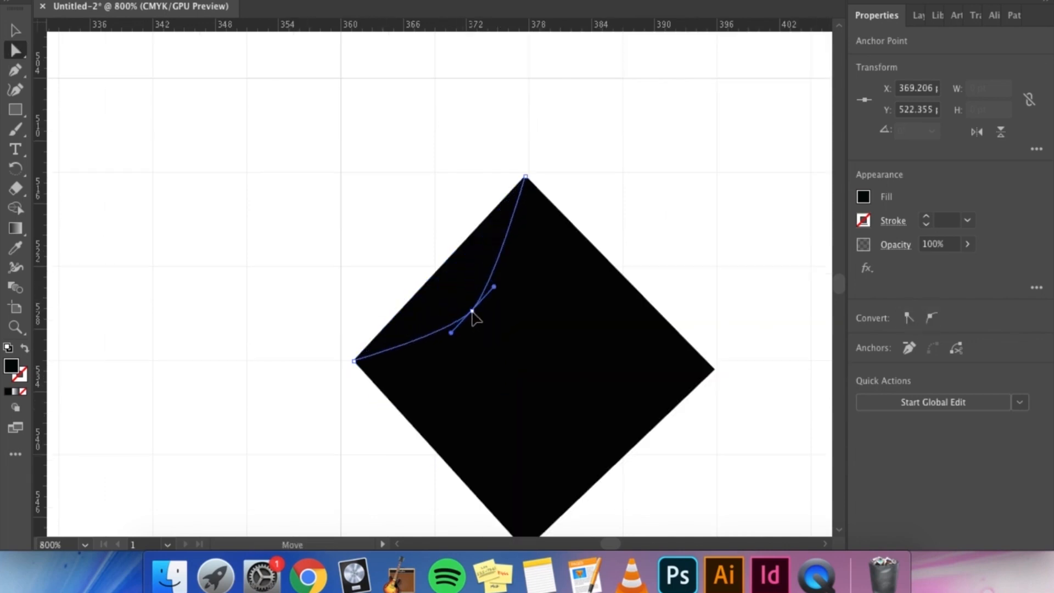
click(639, 281)
drag(616, 269, 583, 326)
click(620, 267)
click(932, 318)
Pull the smooth midpoints of the two lower sides inward to complete the four-point star.
click(618, 454)
drag(619, 454, 583, 409)
click(443, 445)
drag(442, 446, 488, 411)
click(619, 477)
click(487, 409)
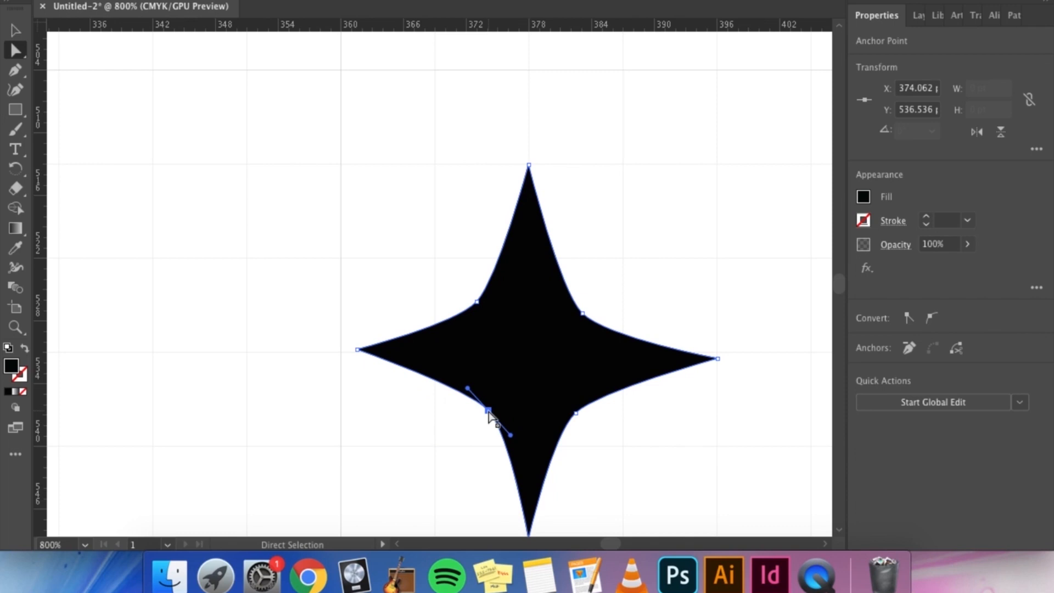
click(617, 471)
Examine the star's silhouette at small and large scale, checking the symmetry of its inner curves against the grid.
key(super+minus)
key(super+minus)
key(super+minus)
key(super+minus)
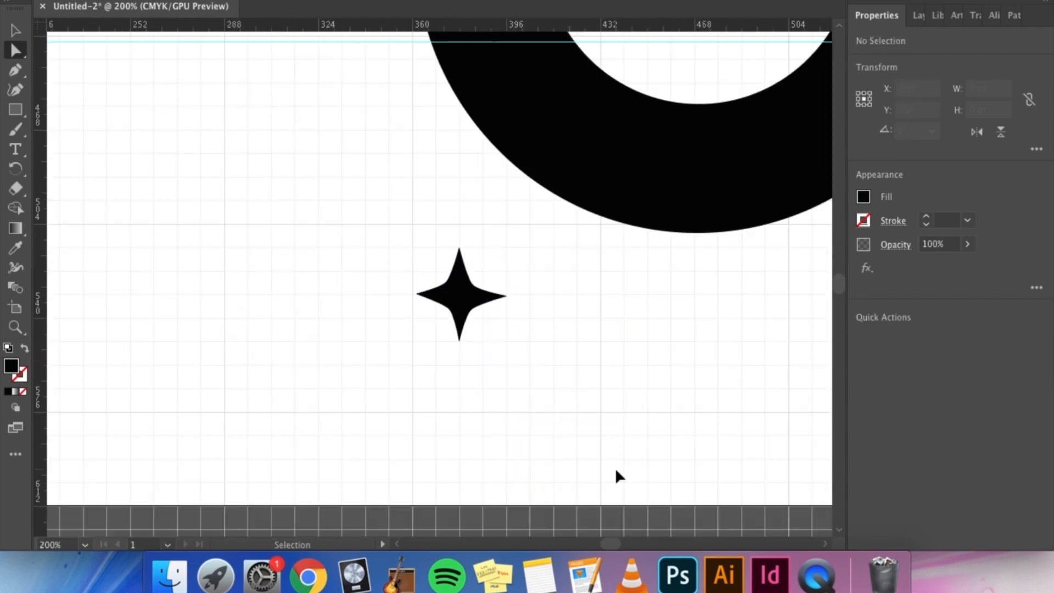
key(super+plus)
key(super+plus)
key(super+plus)
key(super+minus)
key(super+minus)
key(super+minus)
key(super+minus)
key(super+minus)
key(super+minus)
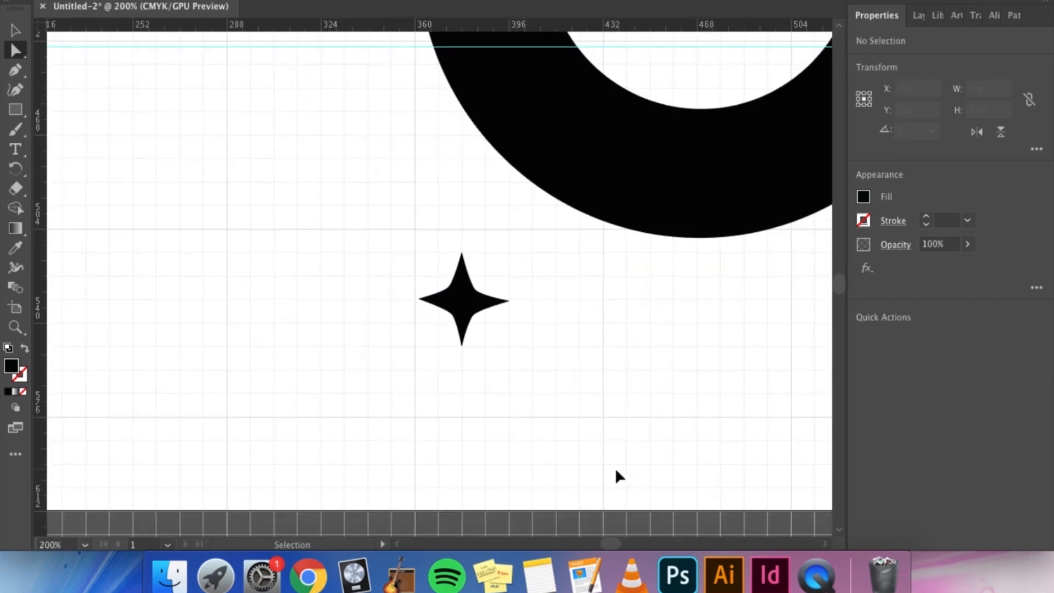
key(super+plus)
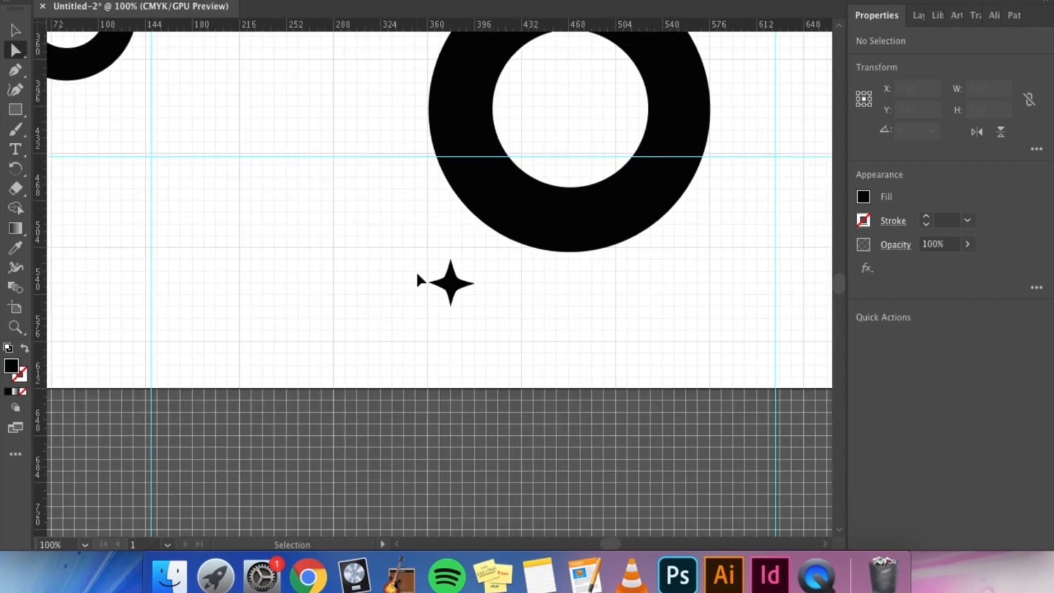
key(super+plus)
key(super+plus)
key(super+plus)
key(super+plus)
key(super+plus)
key(super+plus)
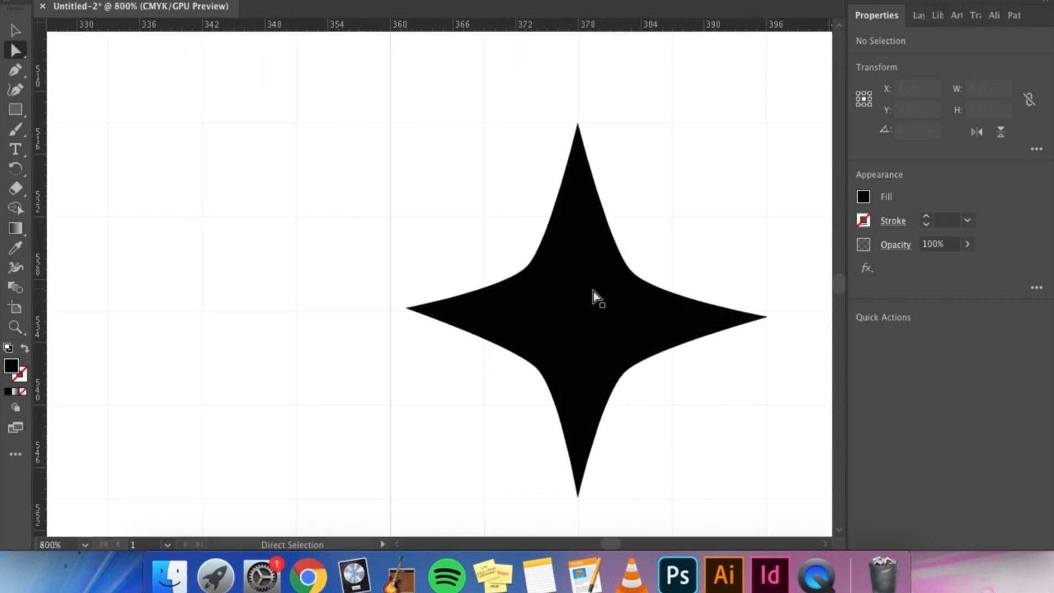
Nudge the star's upper-right inner anchor point slightly toward its centre.
click(631, 270)
drag(632, 273, 630, 275)
click(659, 263)
Move the whole star into the centre of the large ring, at about X 472.5 pt and Y 396 pt.
key(super+minus)
key(super+minus)
key(super+minus)
key(super+minus)
key(super+minus)
key(super+minus)
key(super+minus)
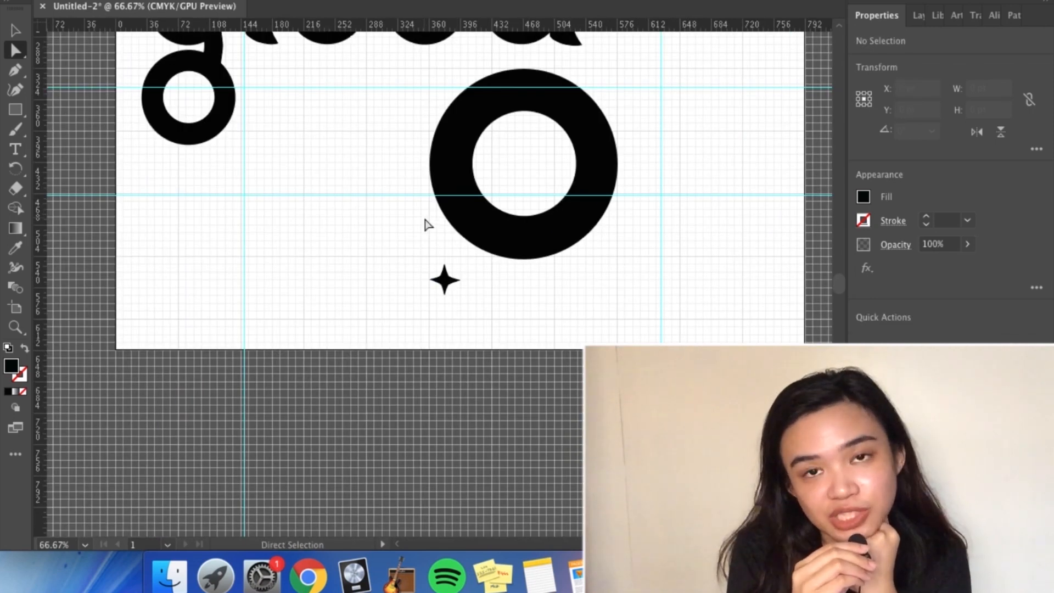
click(444, 279)
key(super+plus)
key(super+plus)
key(super+plus)
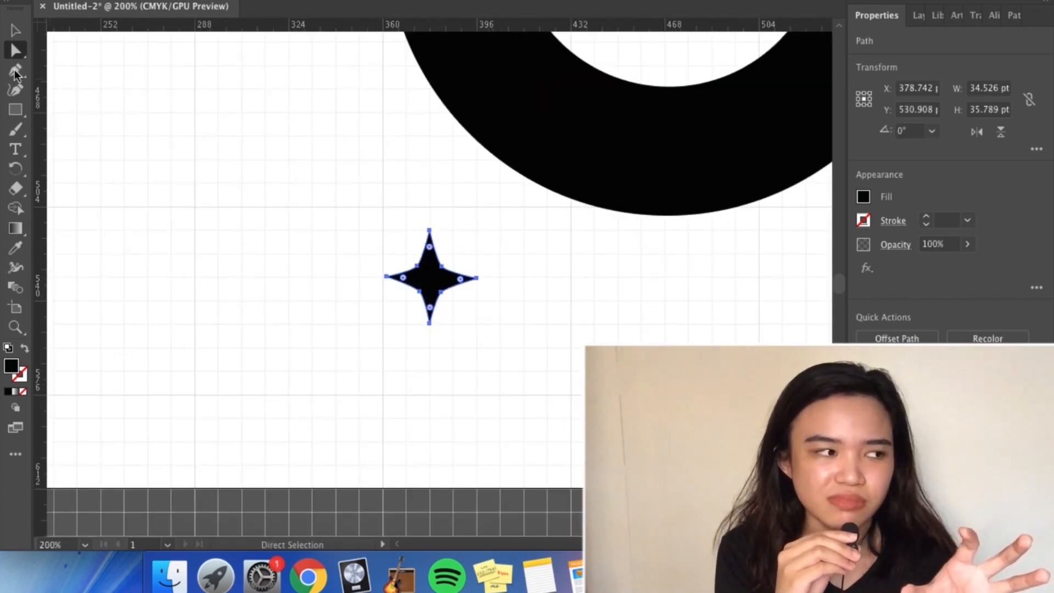
click(15, 30)
drag(431, 277, 686, 141)
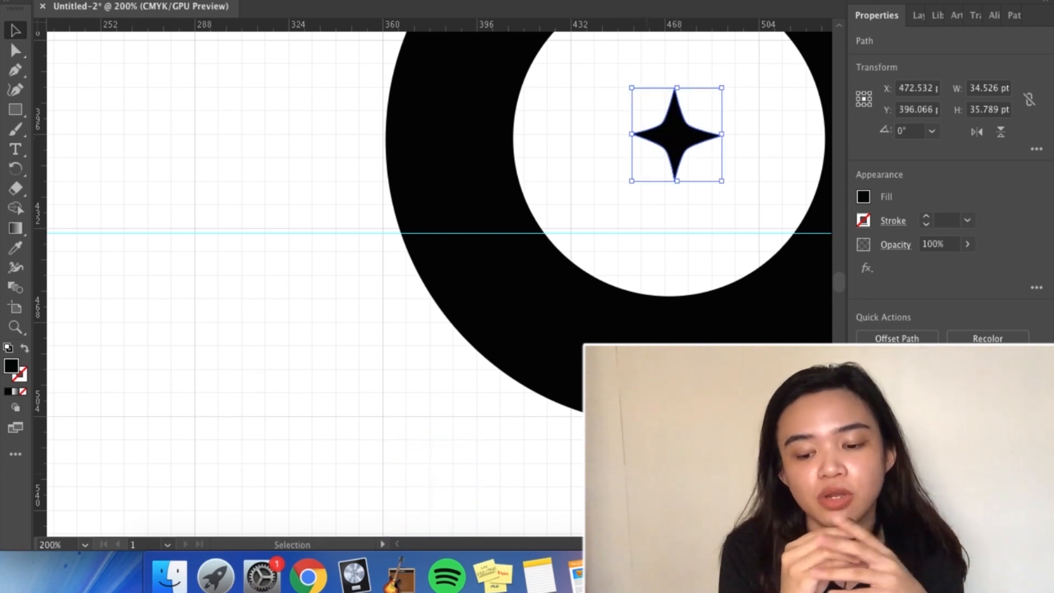
Review the star inside the large ring, and view the whole artboard with the gloca wordmark.
scroll(686, 140, right, 5)
key(super+shift+a)
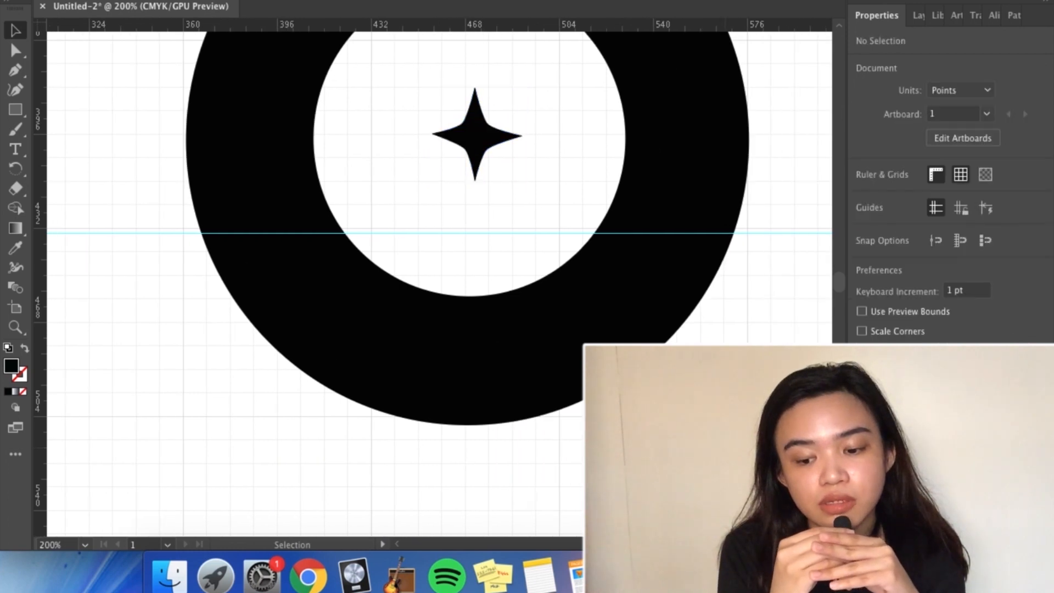
key(super+minus)
key(super+minus)
key(super+minus)
key(super+minus)
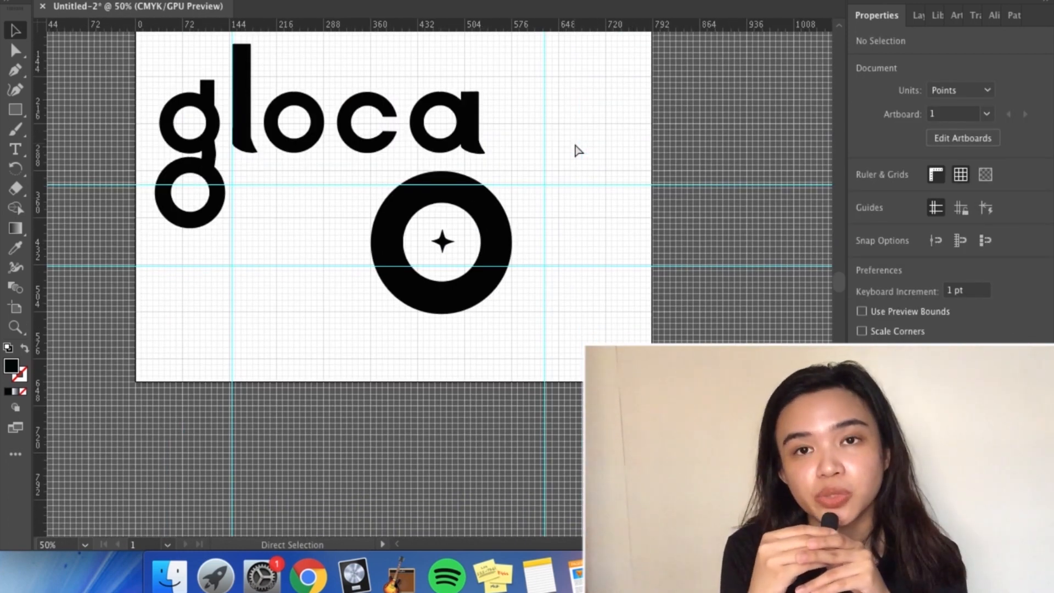
key(super+minus)
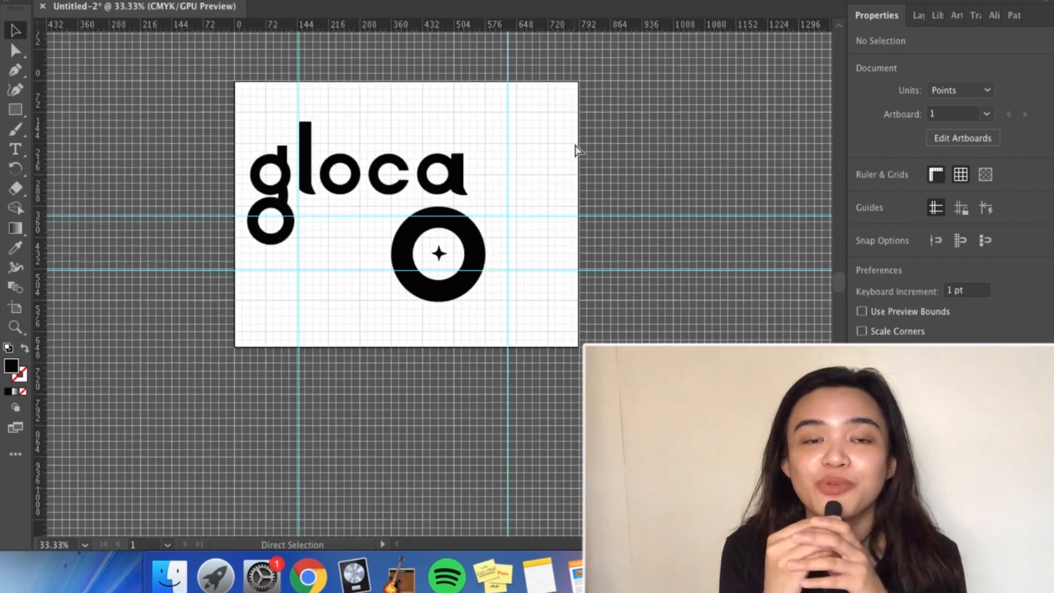